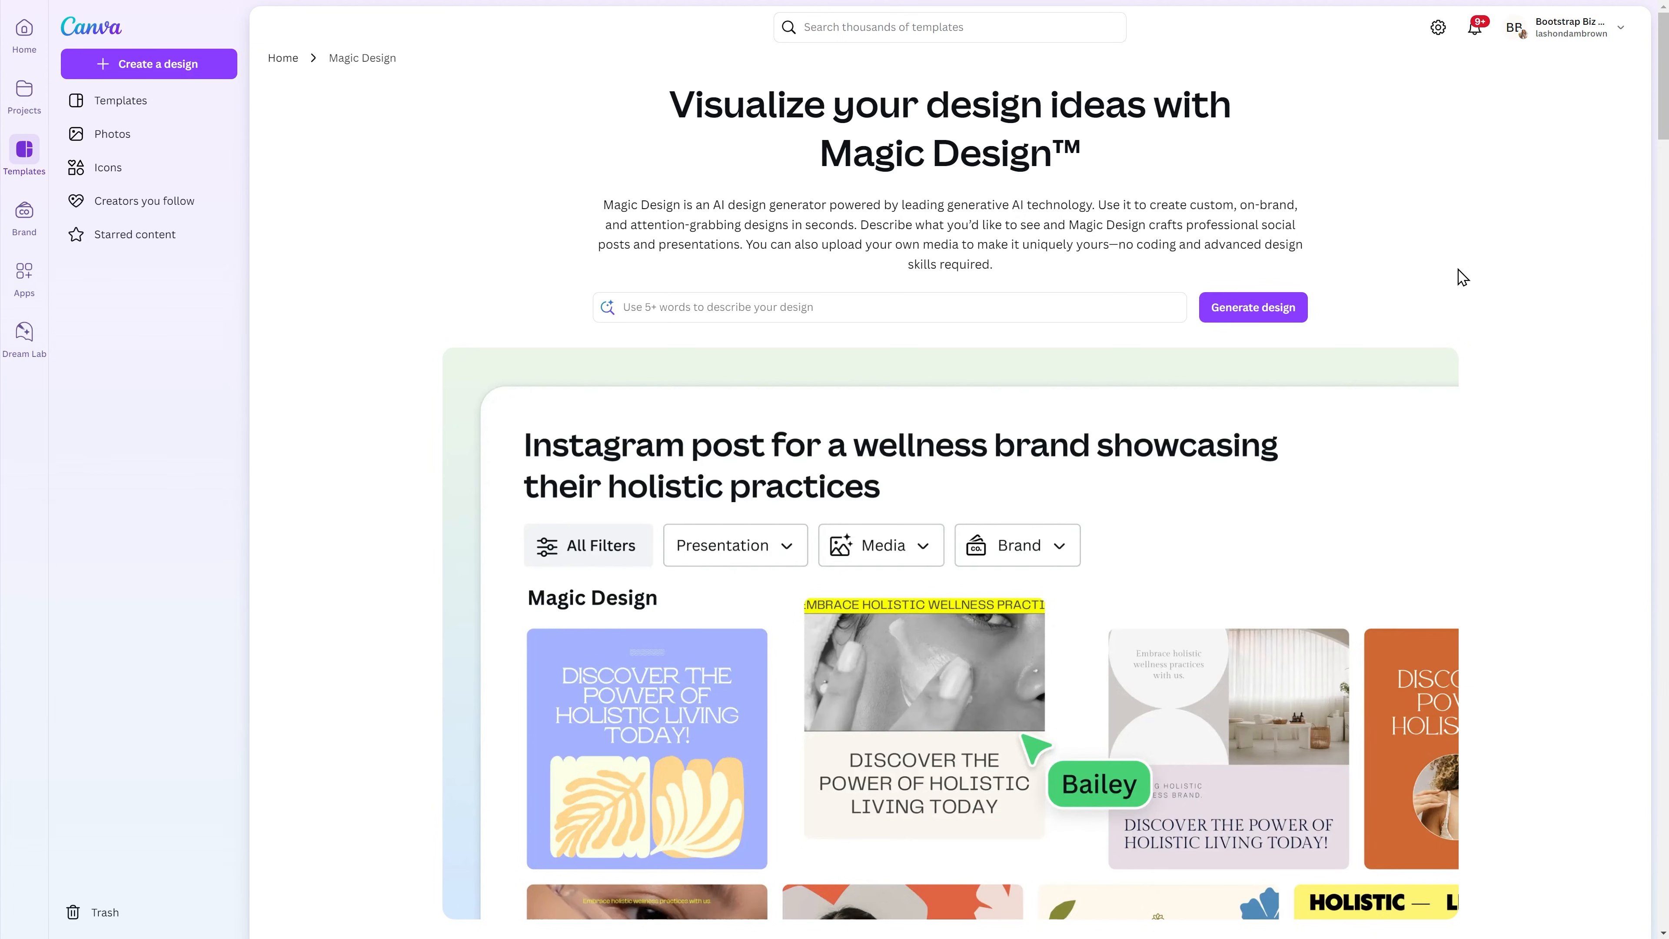
Generate Magic Design templates from the description "educational presentation about Earth Day and its importance"
{"action": "left_click", "coordinate": [747, 311]}
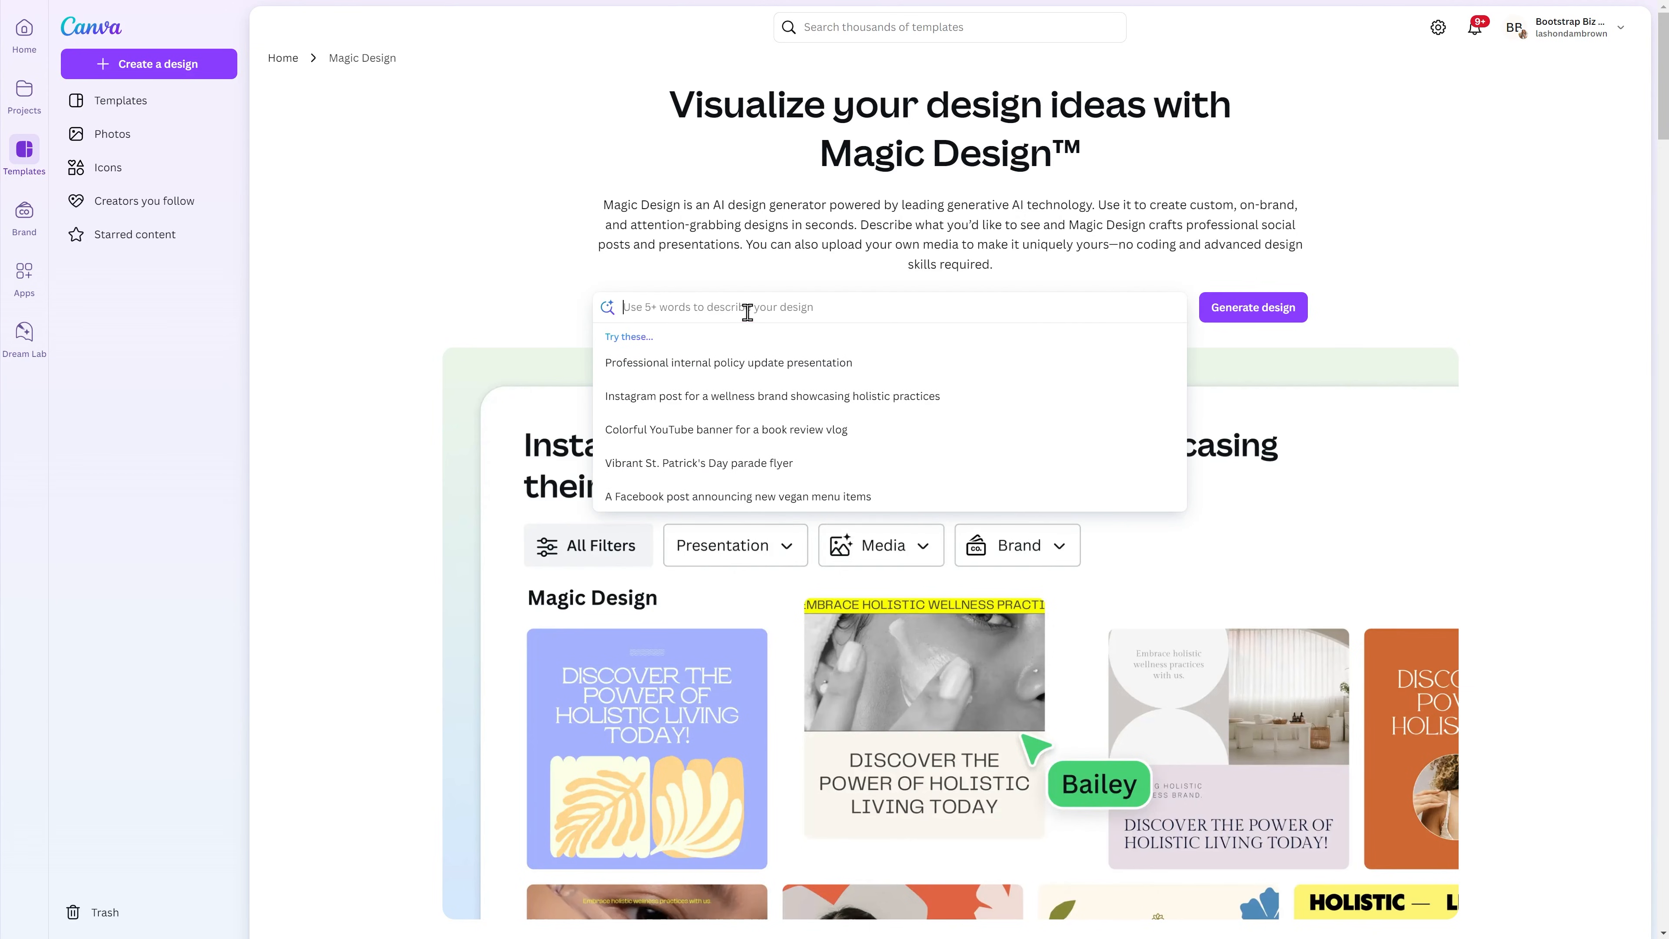
{"action": "type", "text": "educational presentation about Earth Day and its importance"}
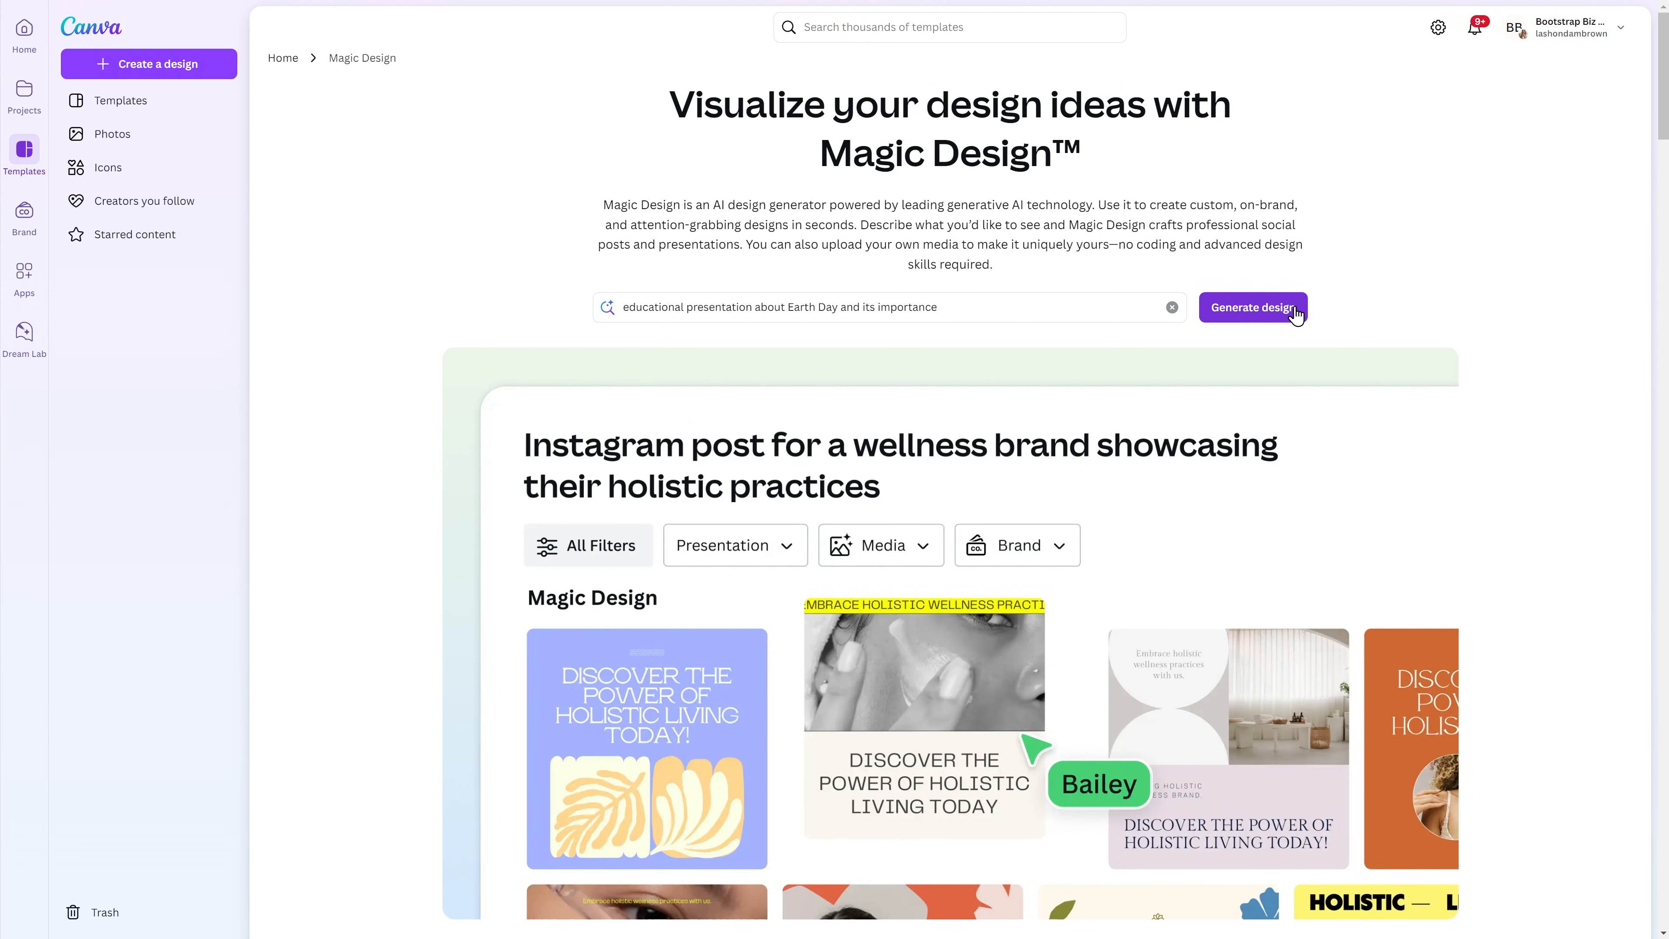
{"action": "left_click", "coordinate": [1252, 307]}
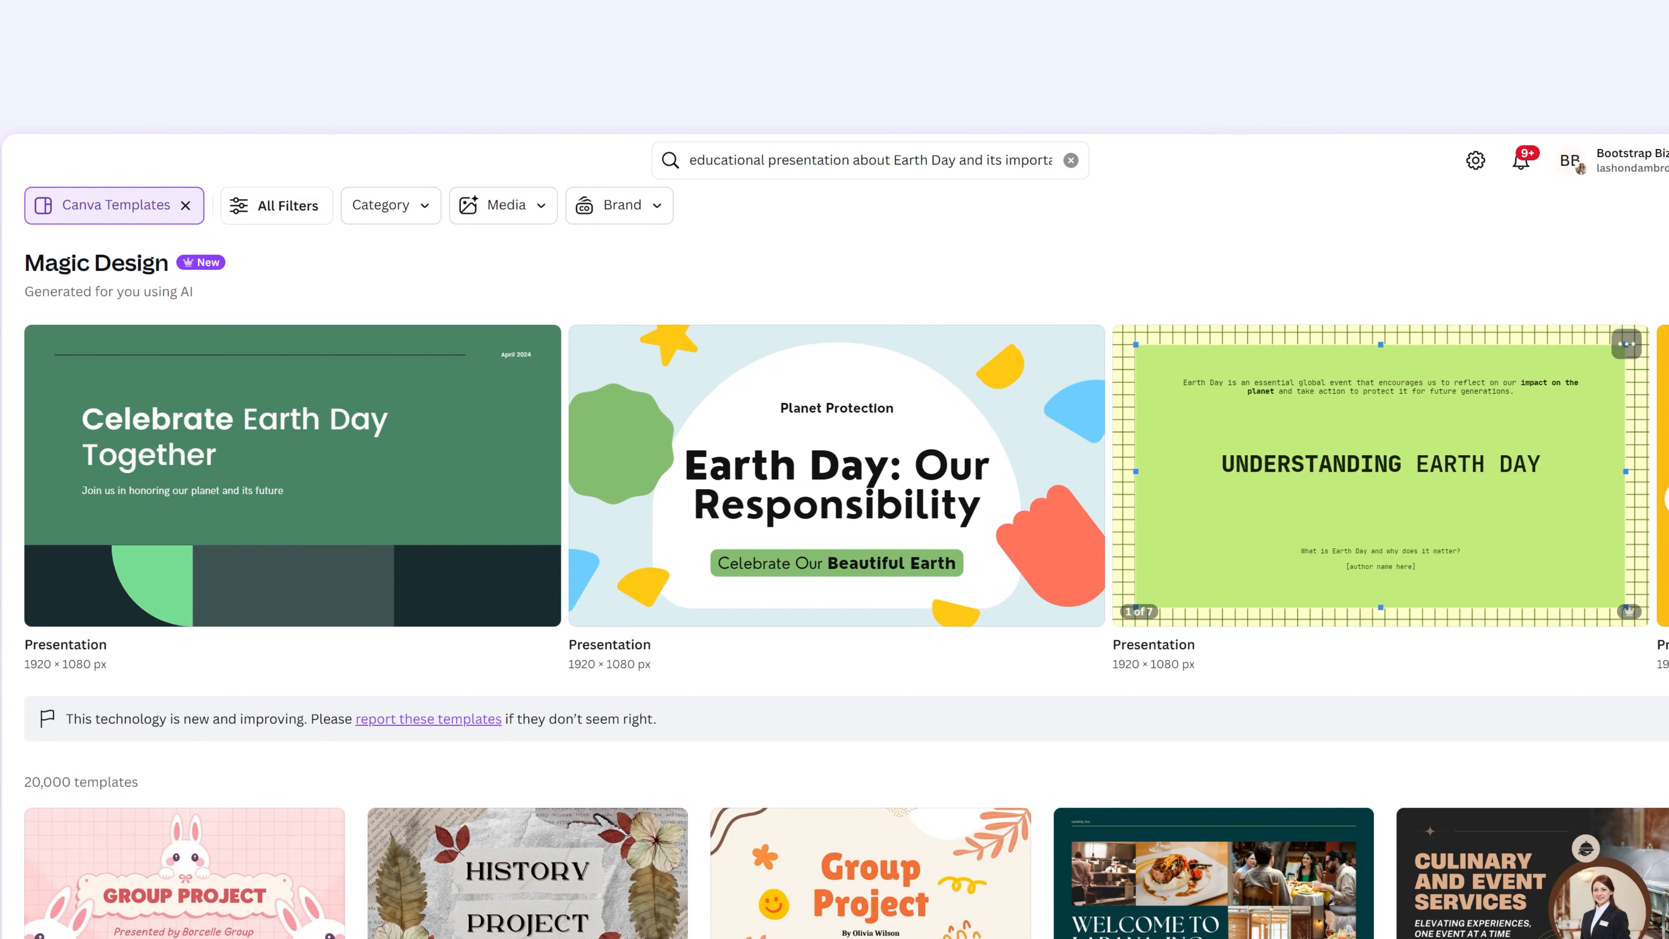
Browse through the generated Earth Day presentation designs and return to the start of the row
{"action": "left_click", "coordinate": [1667, 499]}
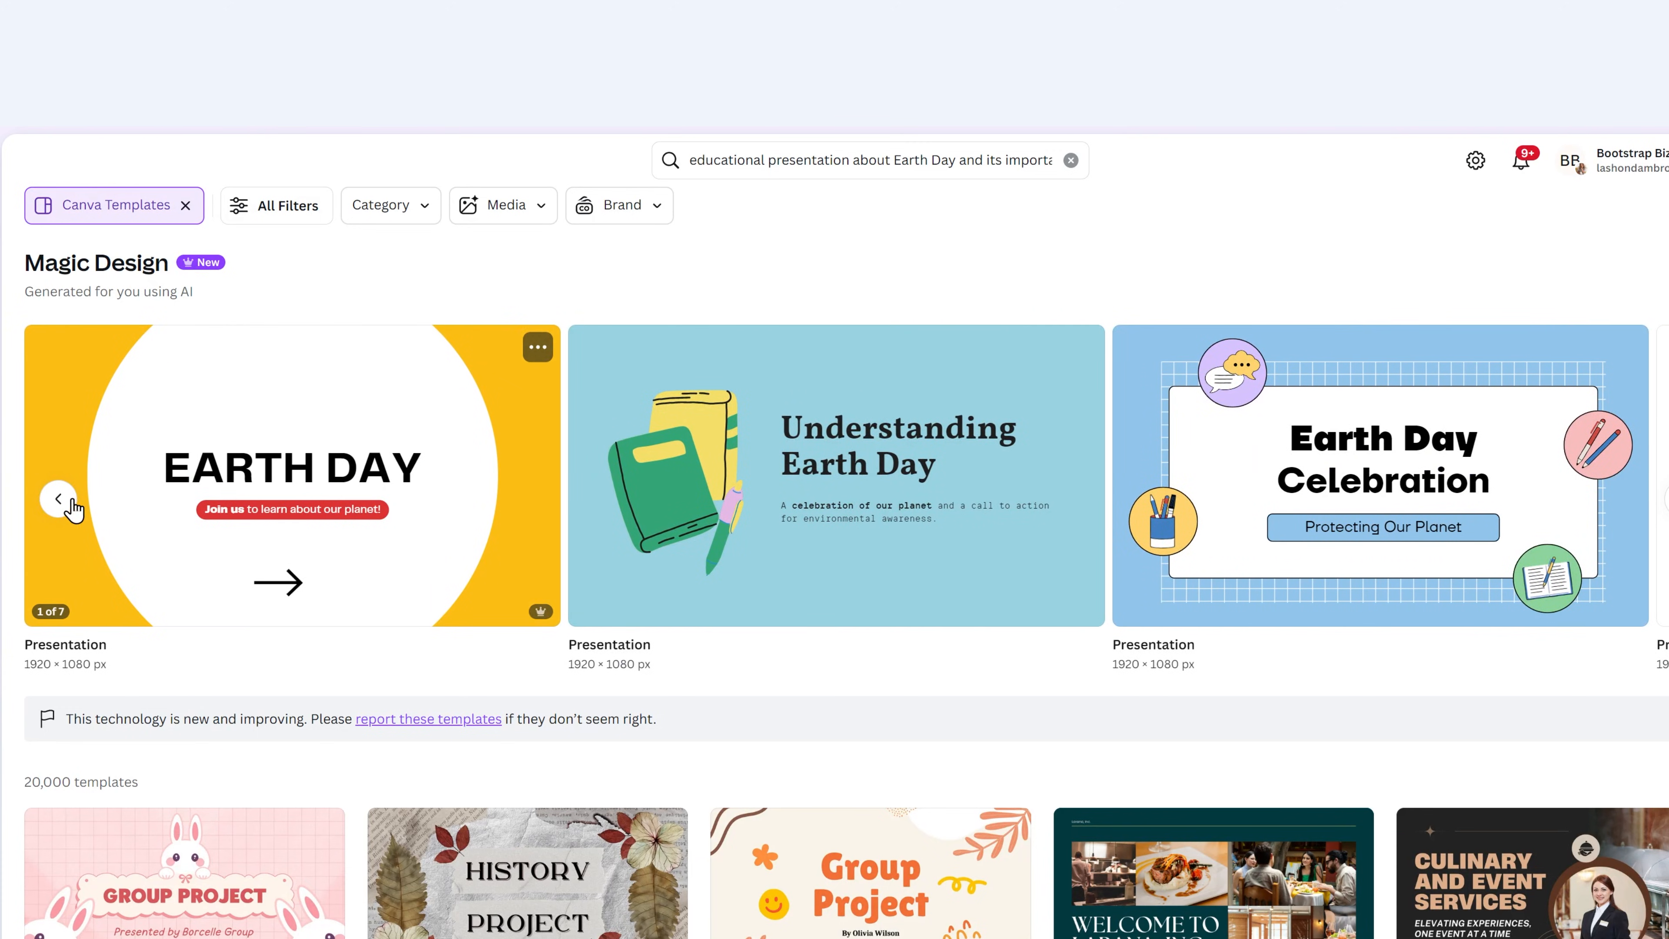
{"action": "left_click", "coordinate": [61, 512]}
{"action": "left_click", "coordinate": [61, 511]}
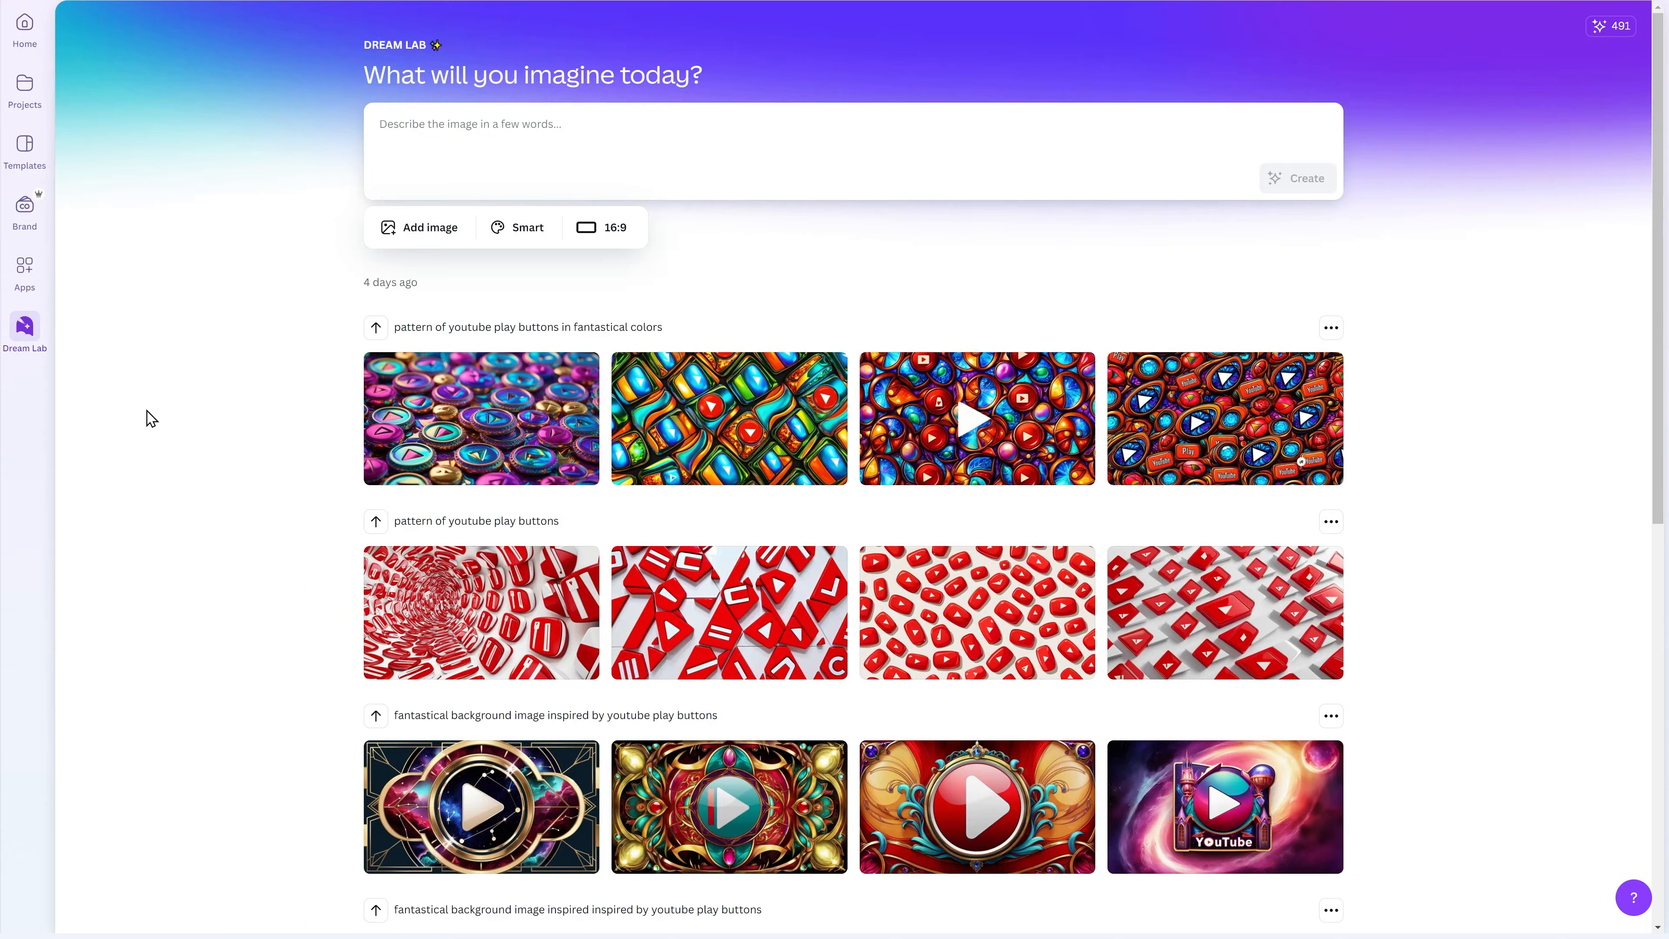
Generate 16:9 images in Dream Lab from the prompt "fantastical background image inspired by forest and Earth Day"
{"action": "scroll", "coordinate": [152, 419], "scroll_direction": "down", "scroll_amount": 20}
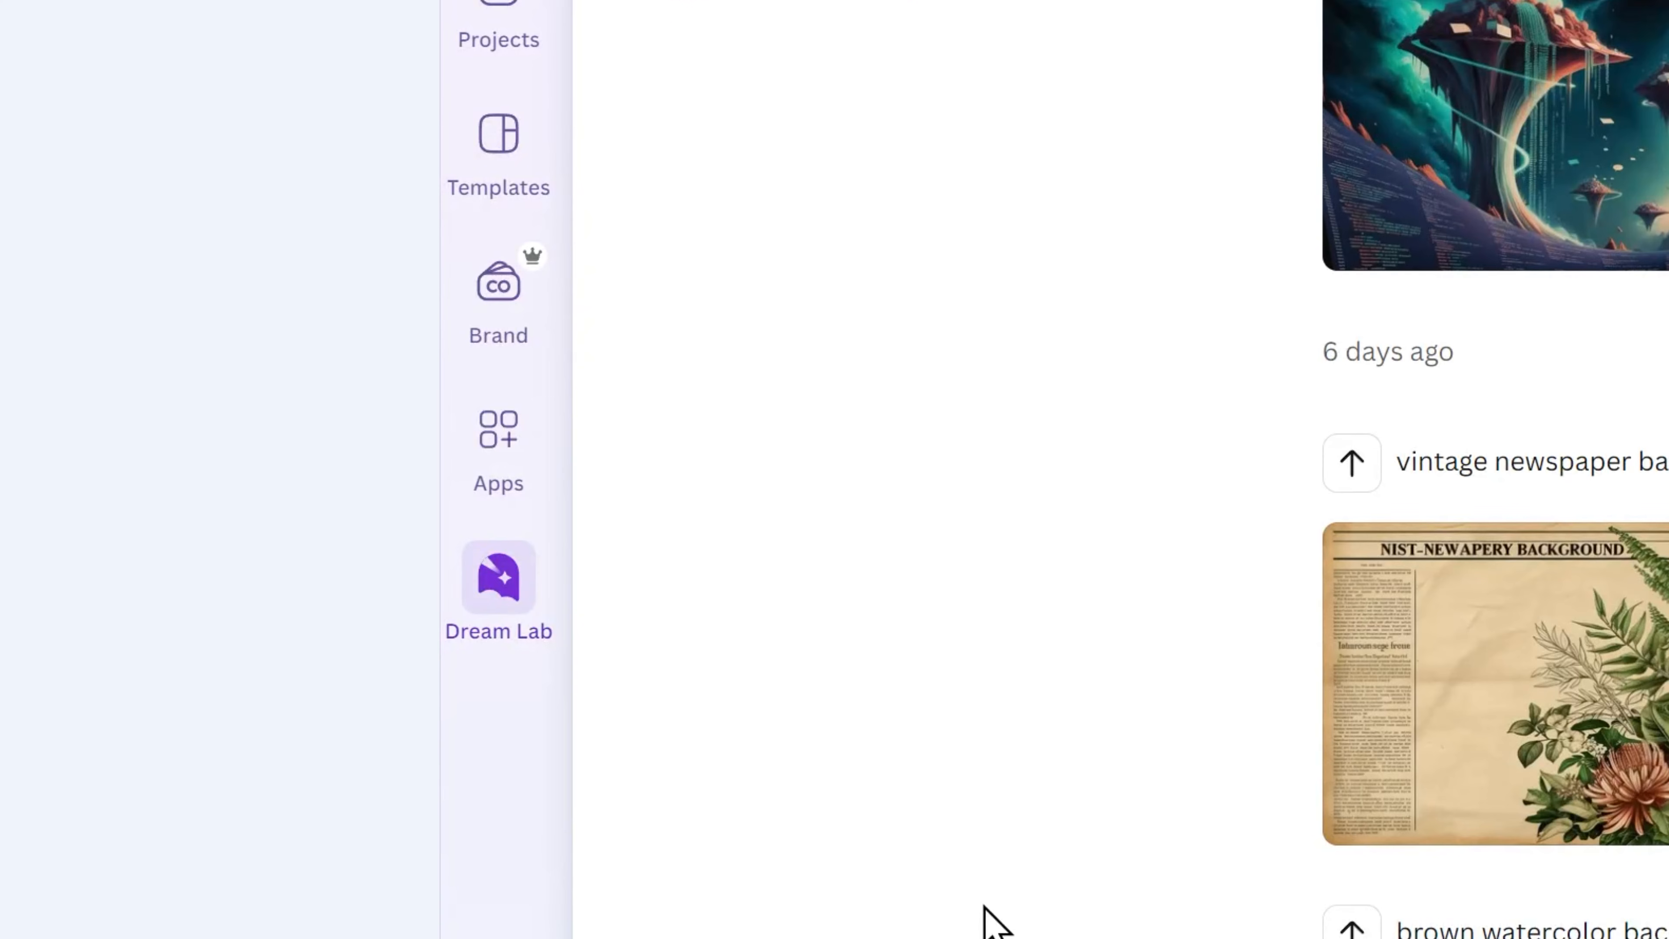
{"action": "left_click", "coordinate": [486, 612]}
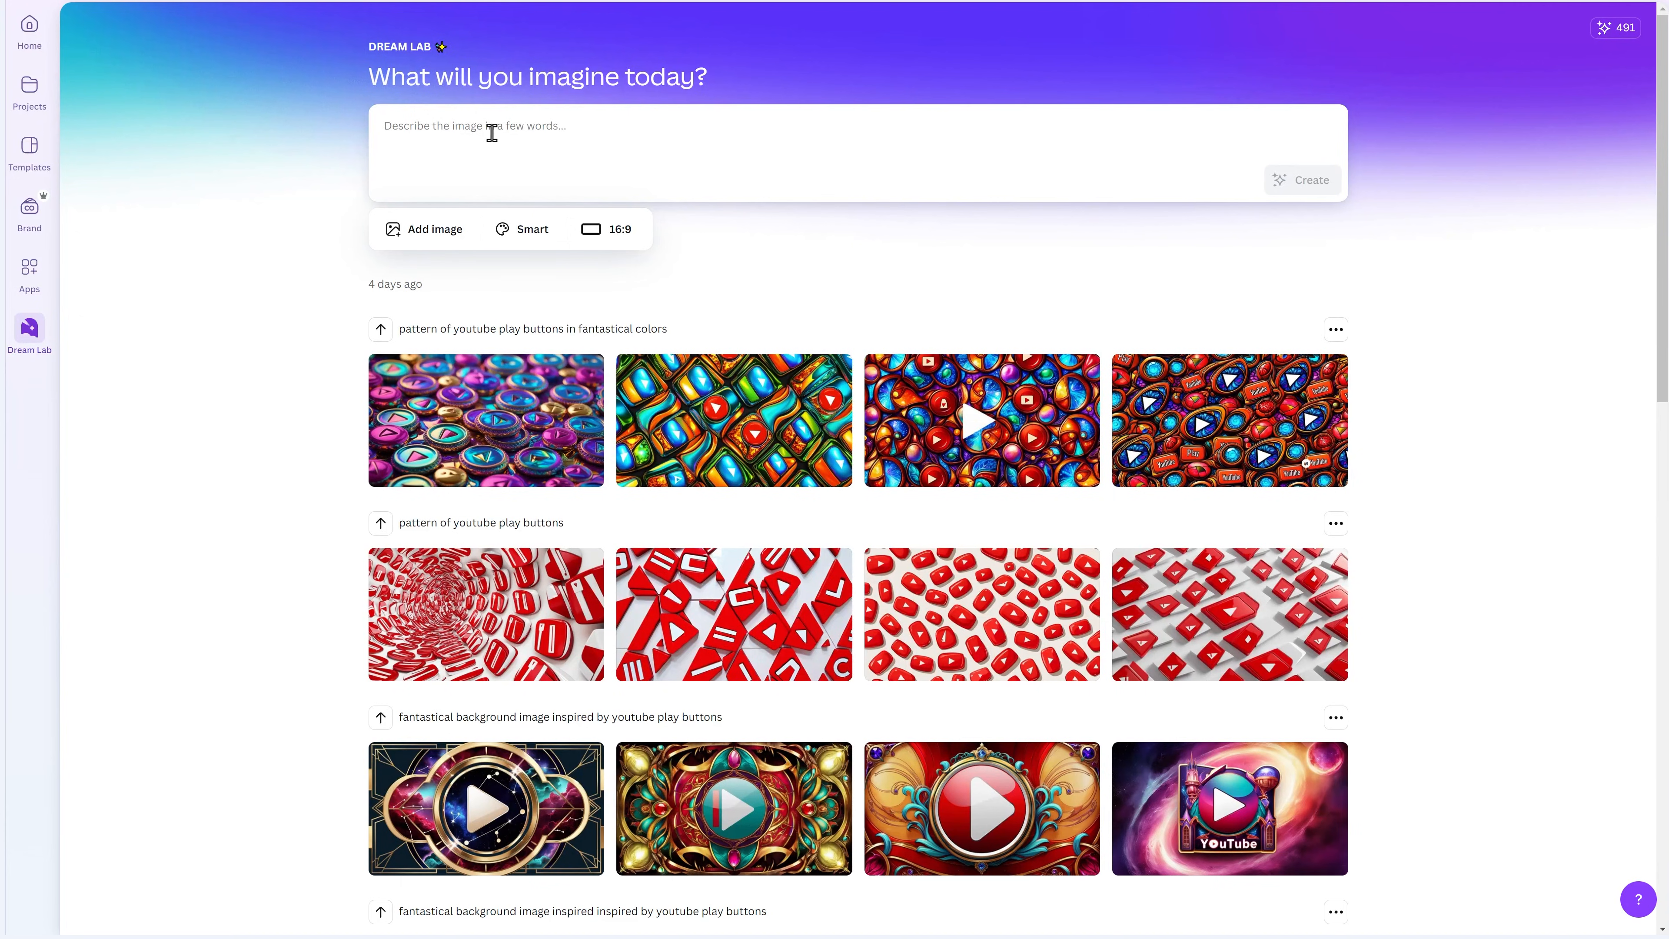
{"action": "type", "text": "fa"}
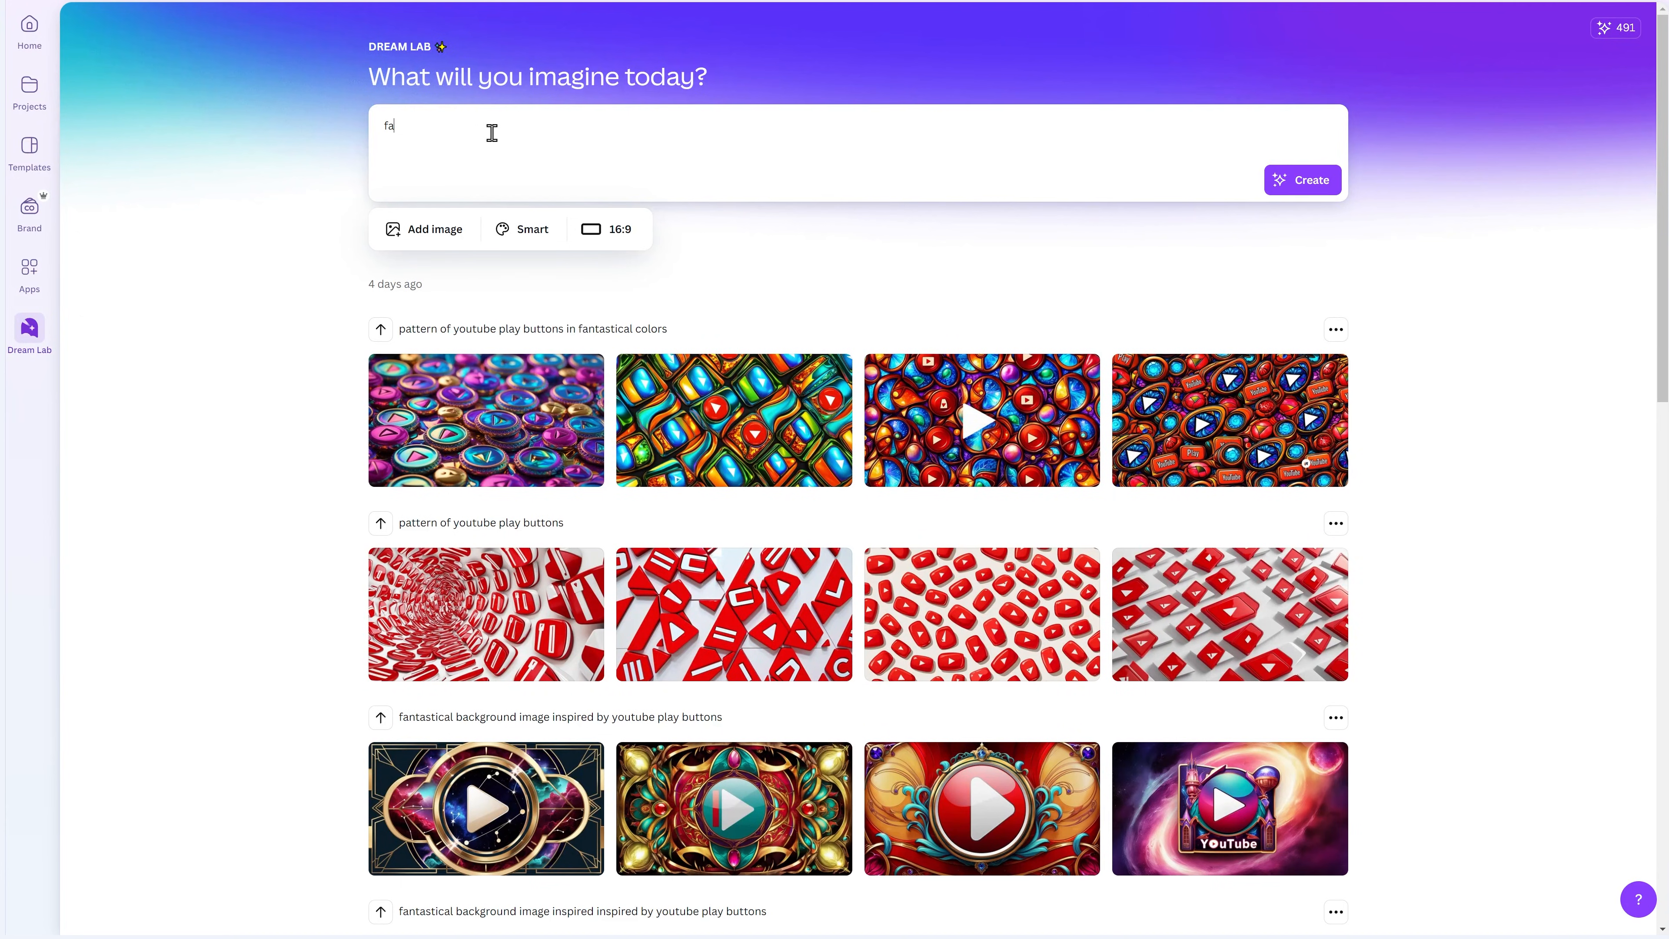
{"action": "type", "text": "ntastical background image inspired by foerest and Earth Day"}
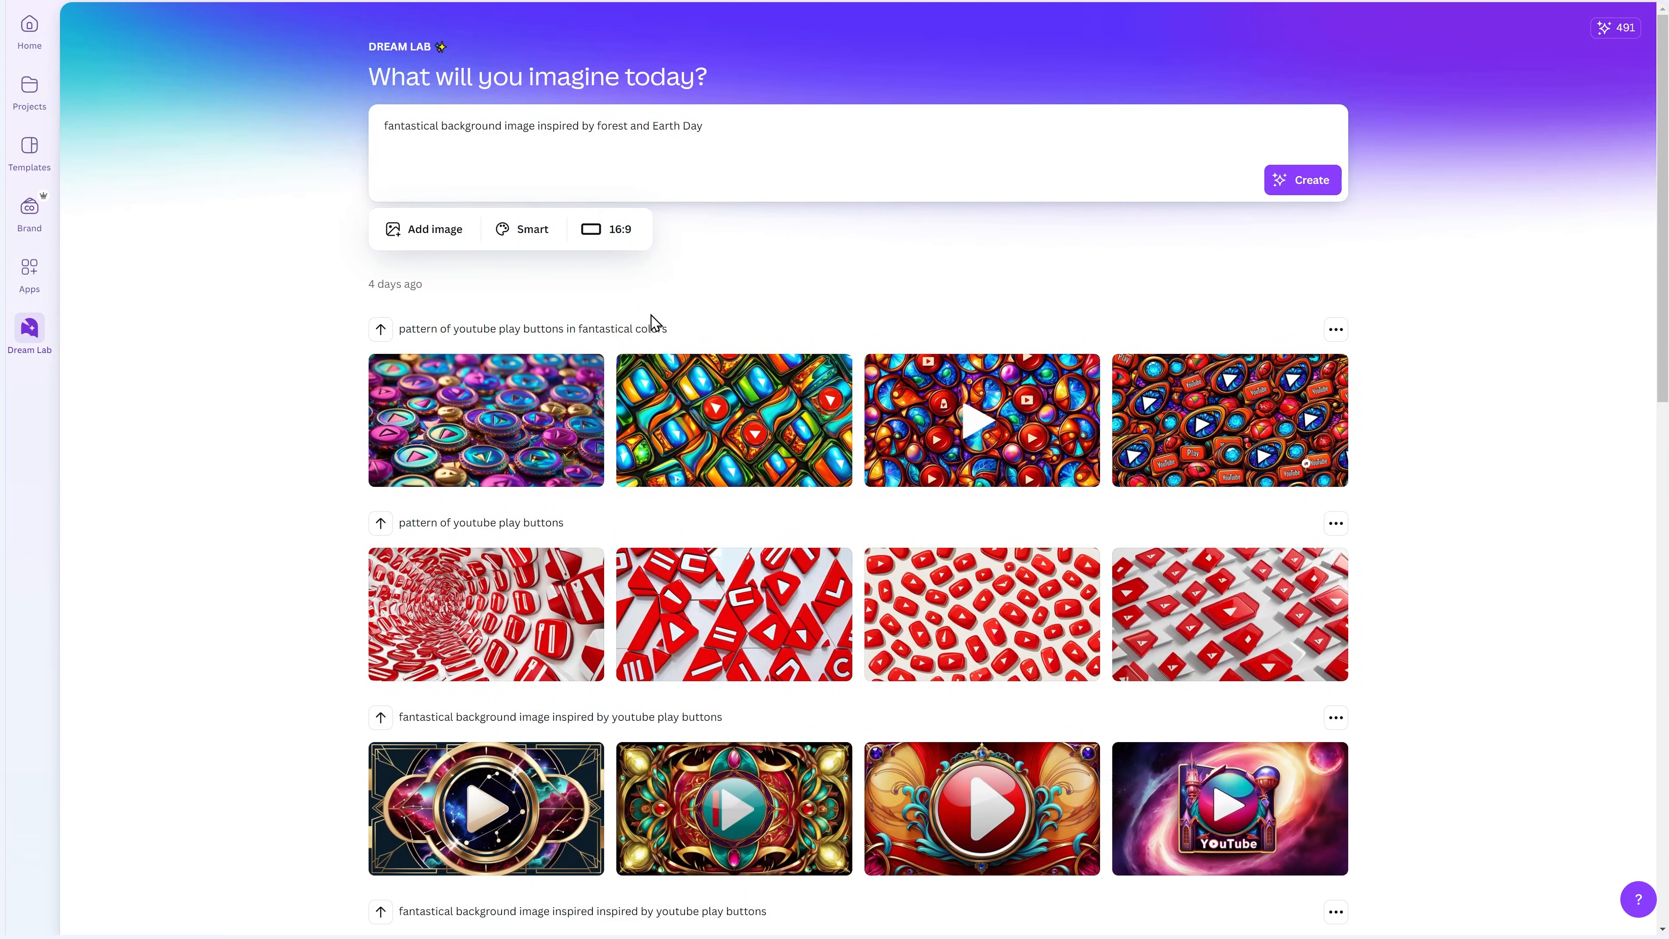
{"action": "left_click", "coordinate": [619, 241]}
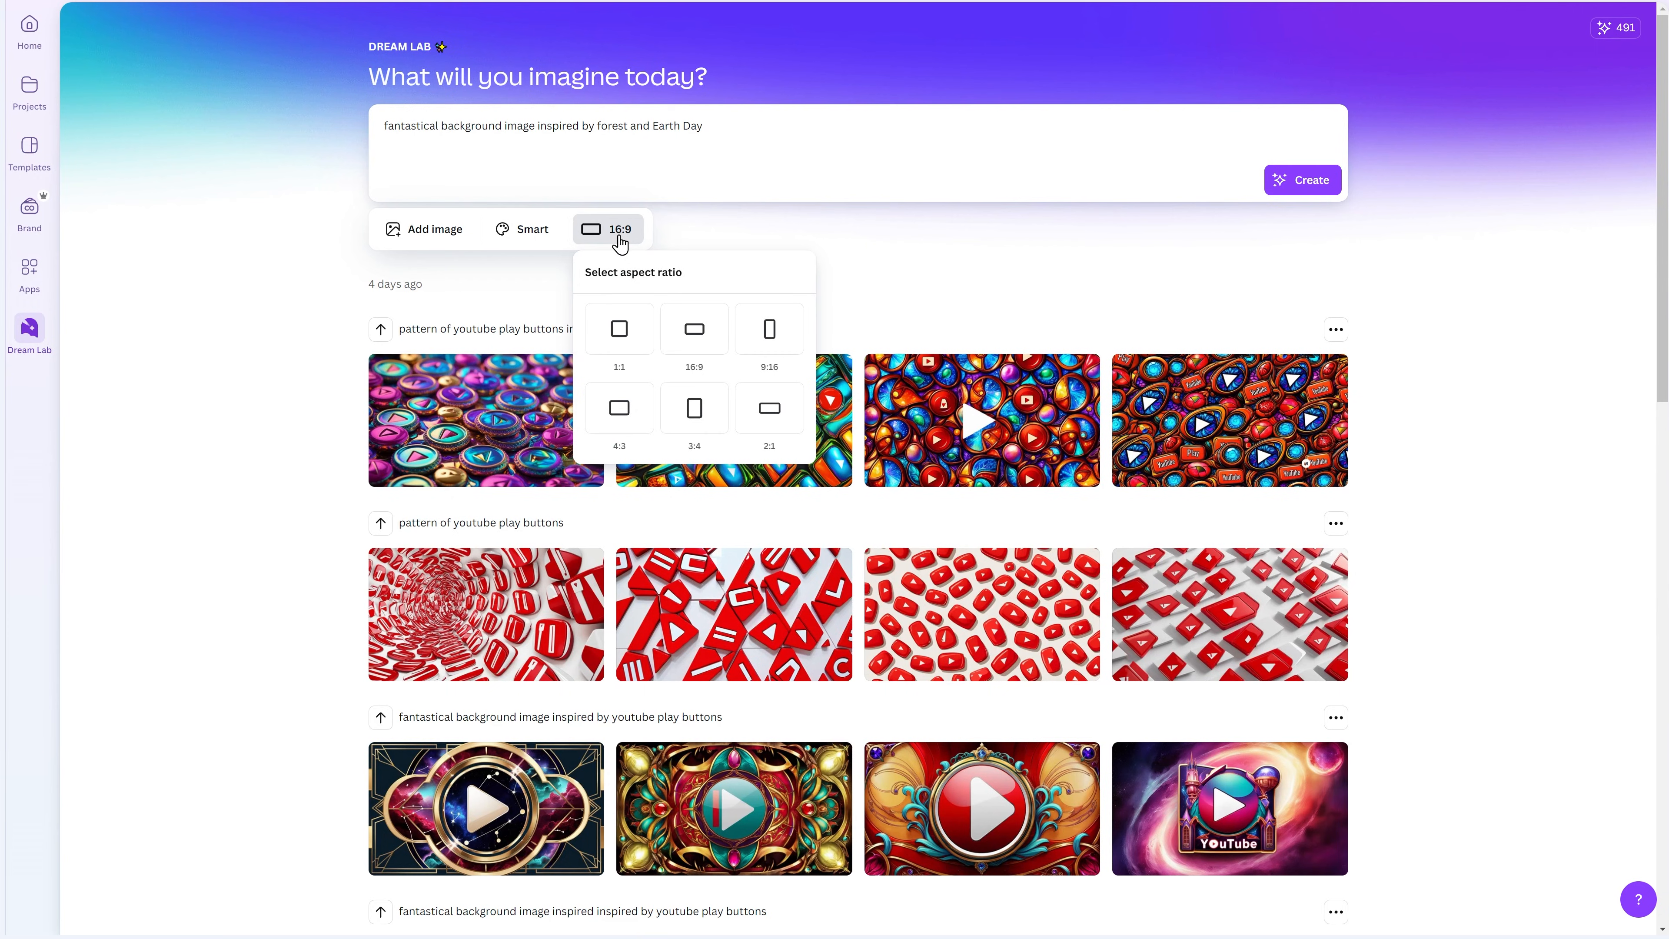
{"action": "left_click", "coordinate": [942, 240]}
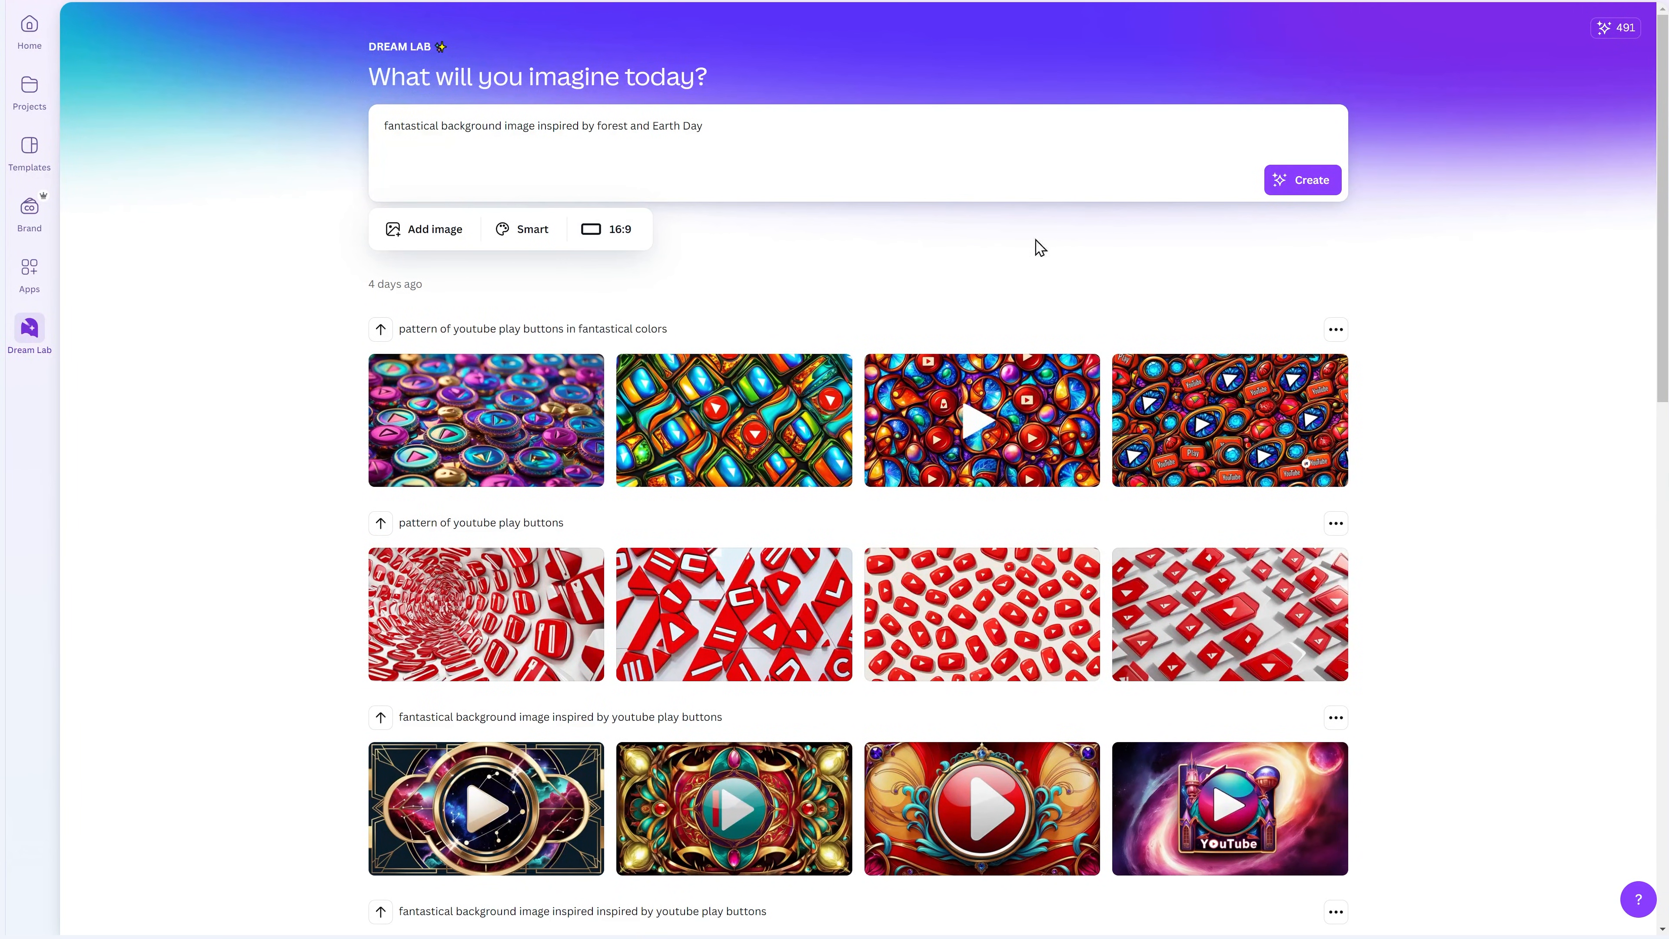
{"action": "left_click", "coordinate": [1289, 190]}
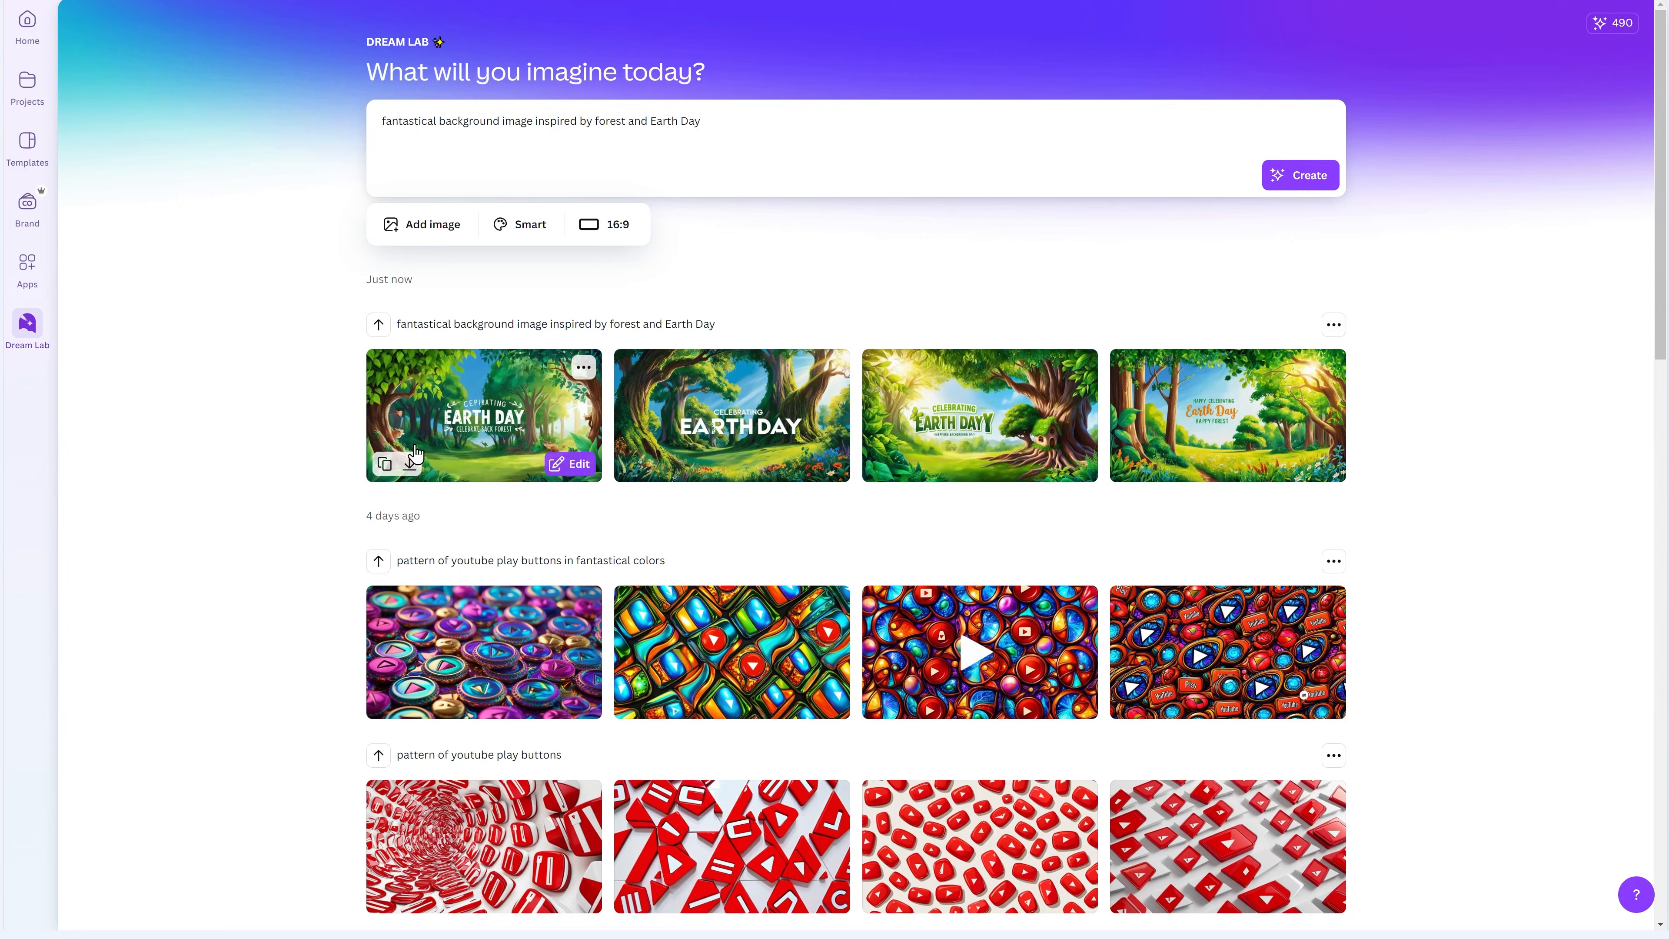
Preview the first two generated Earth Day forest images at full size and check the additional options offered for the second one
{"action": "left_click", "coordinate": [416, 445]}
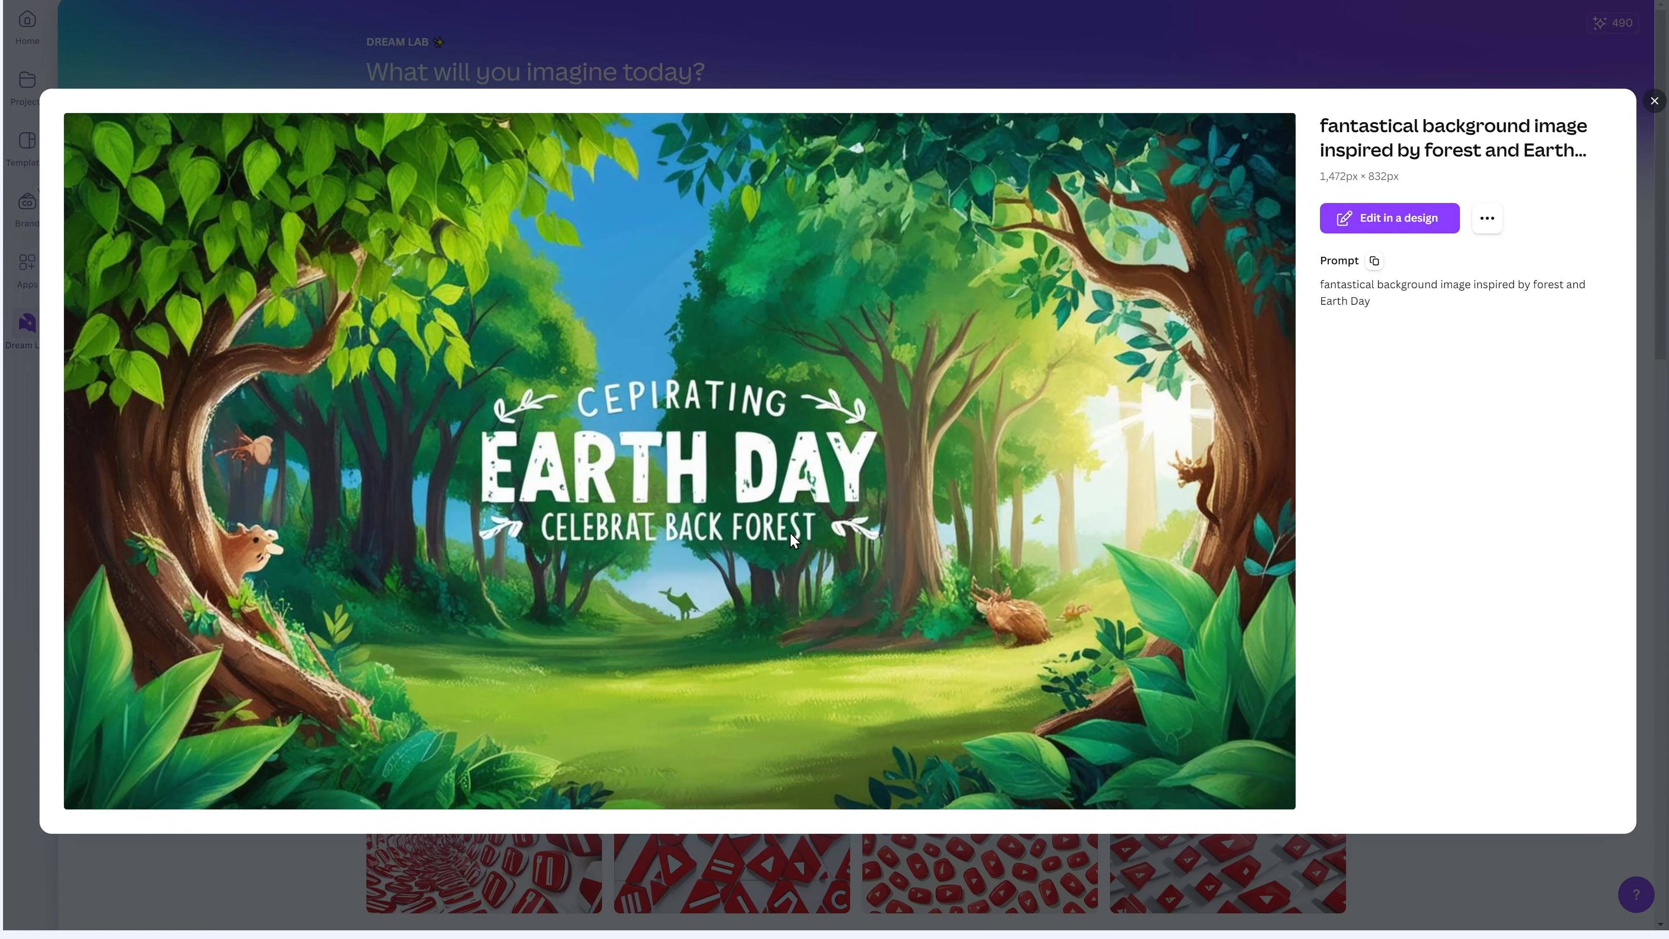
{"action": "left_click", "coordinate": [1653, 101]}
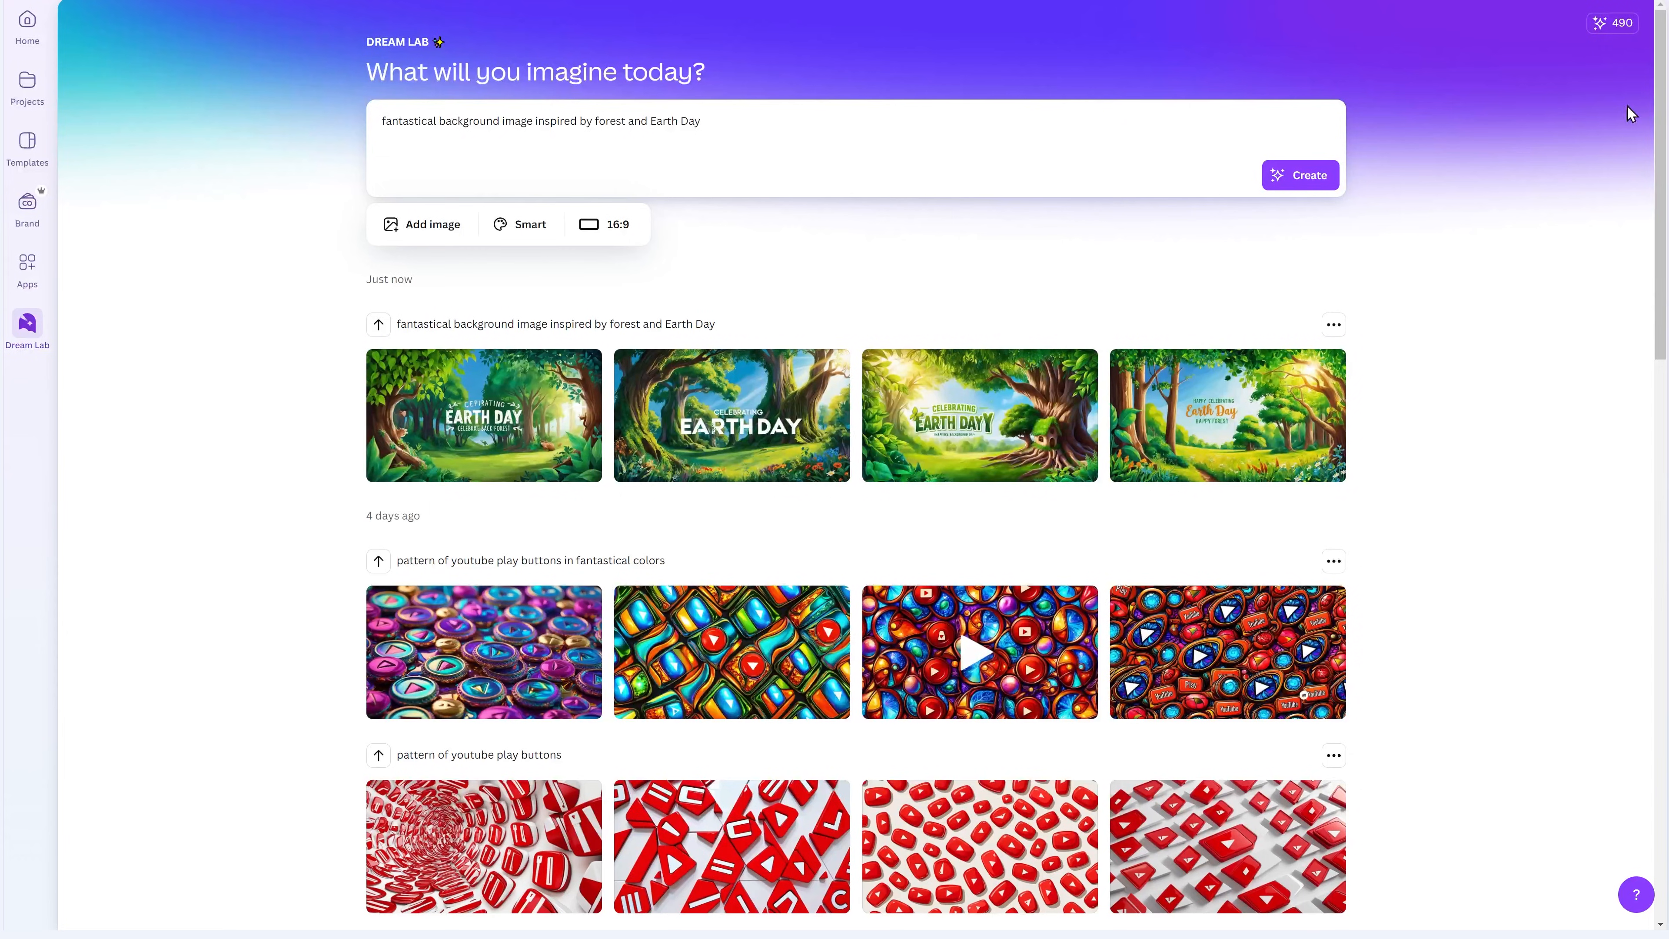
{"action": "left_click", "coordinate": [665, 431]}
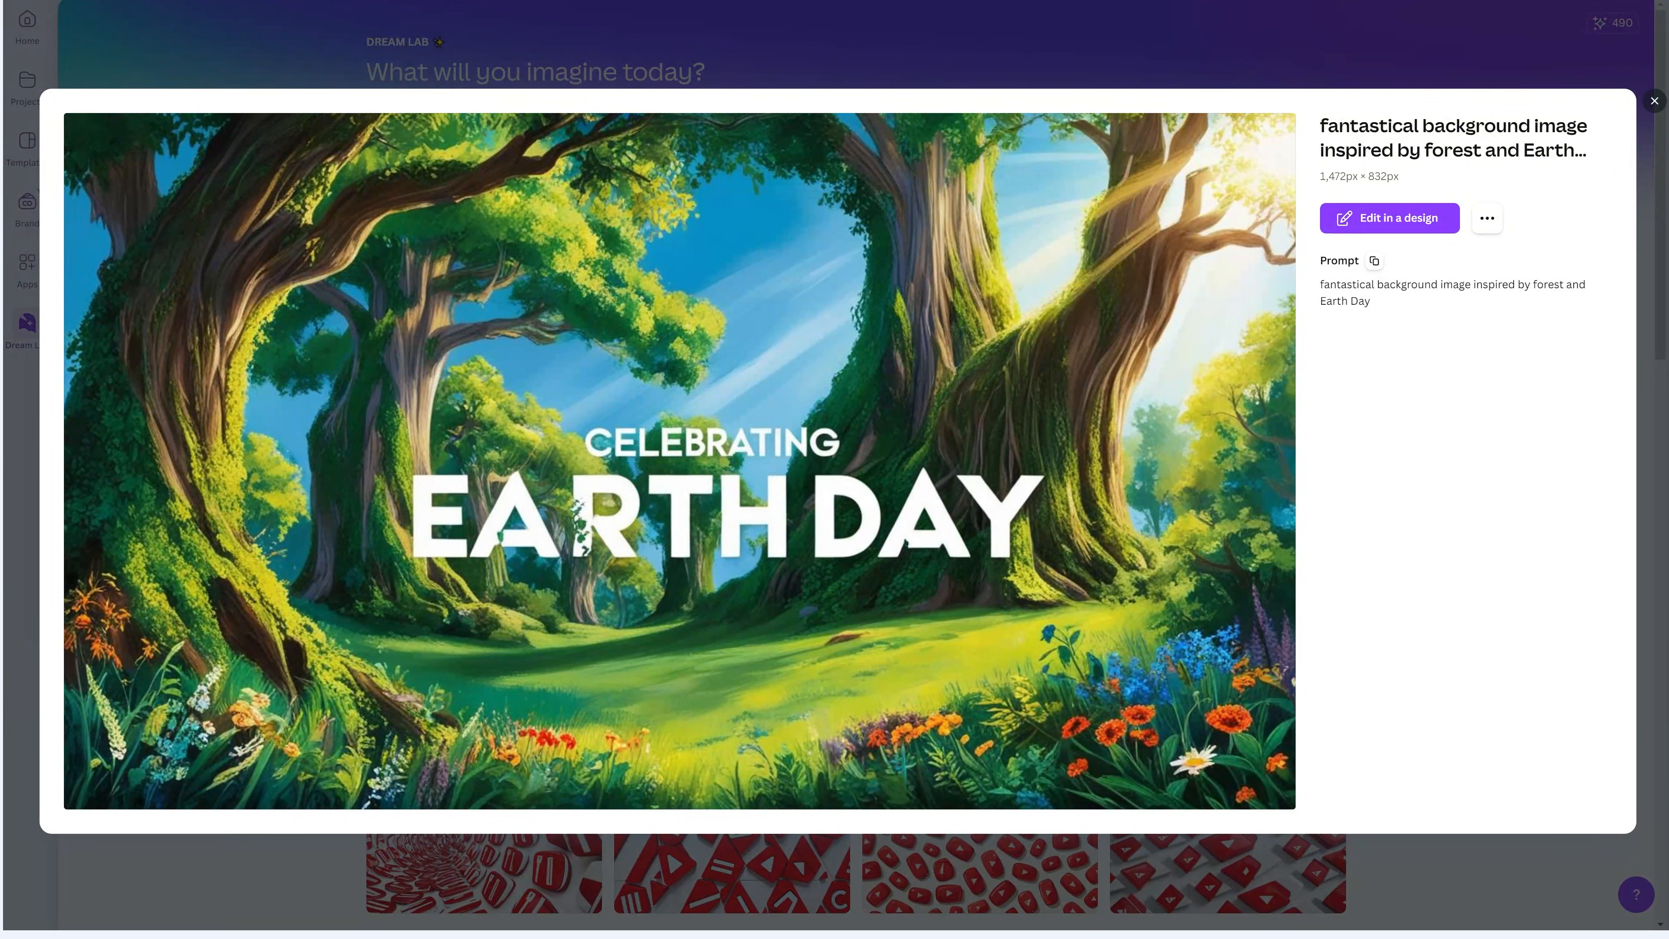
{"action": "left_click", "coordinate": [1656, 105]}
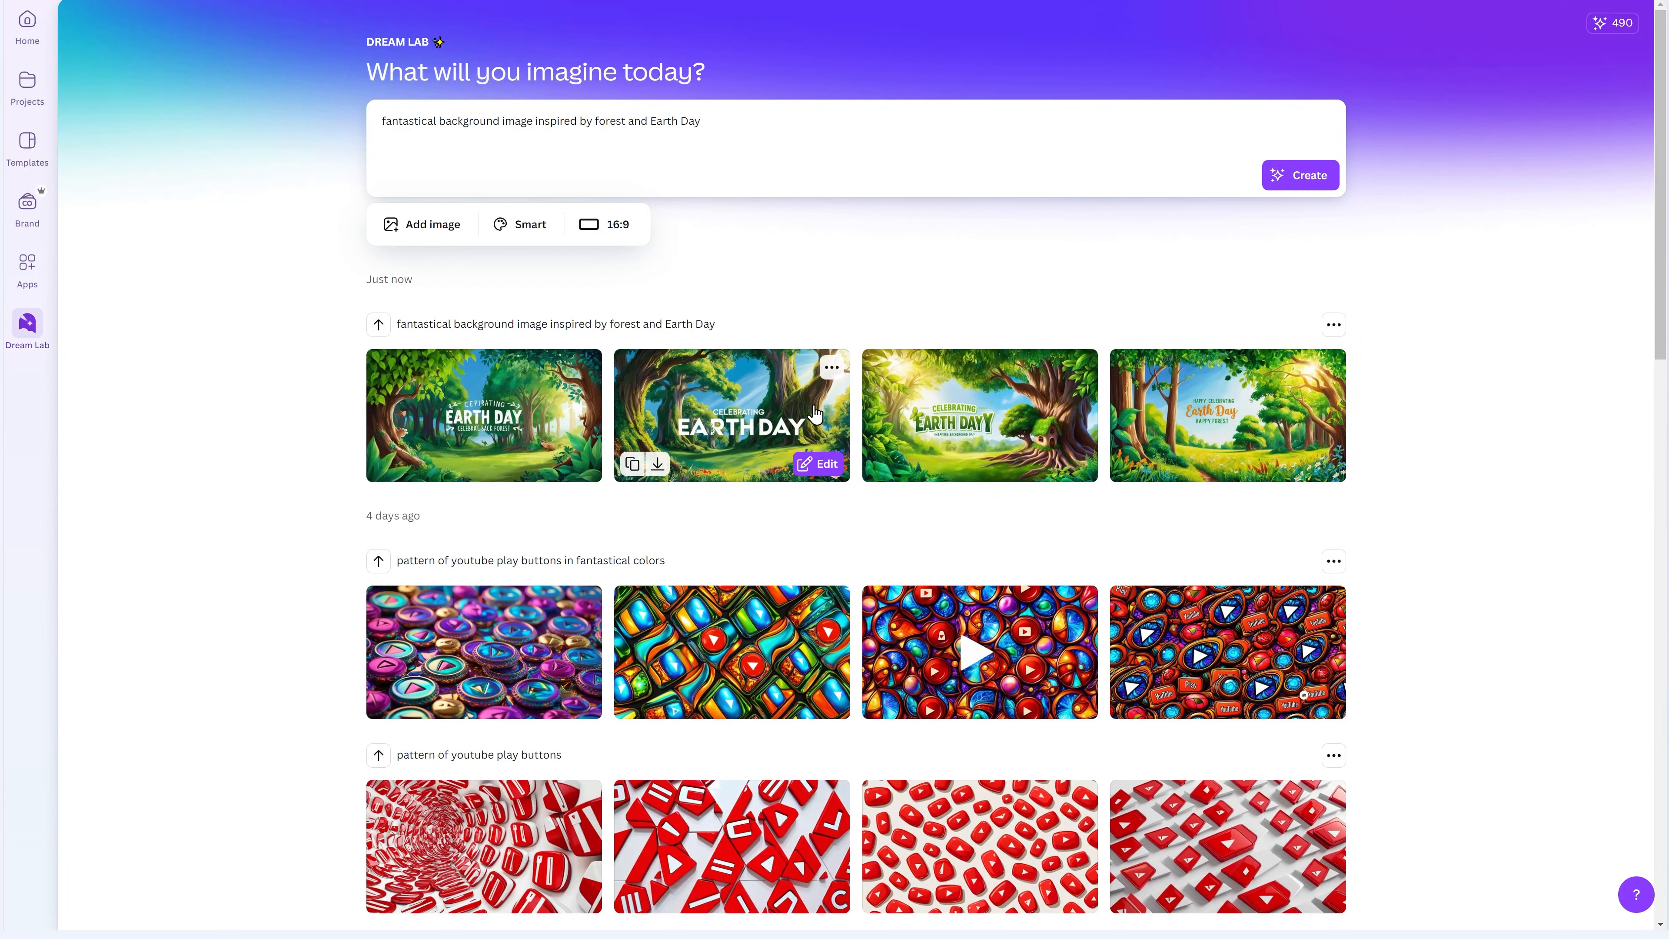
{"action": "left_click", "coordinate": [811, 427]}
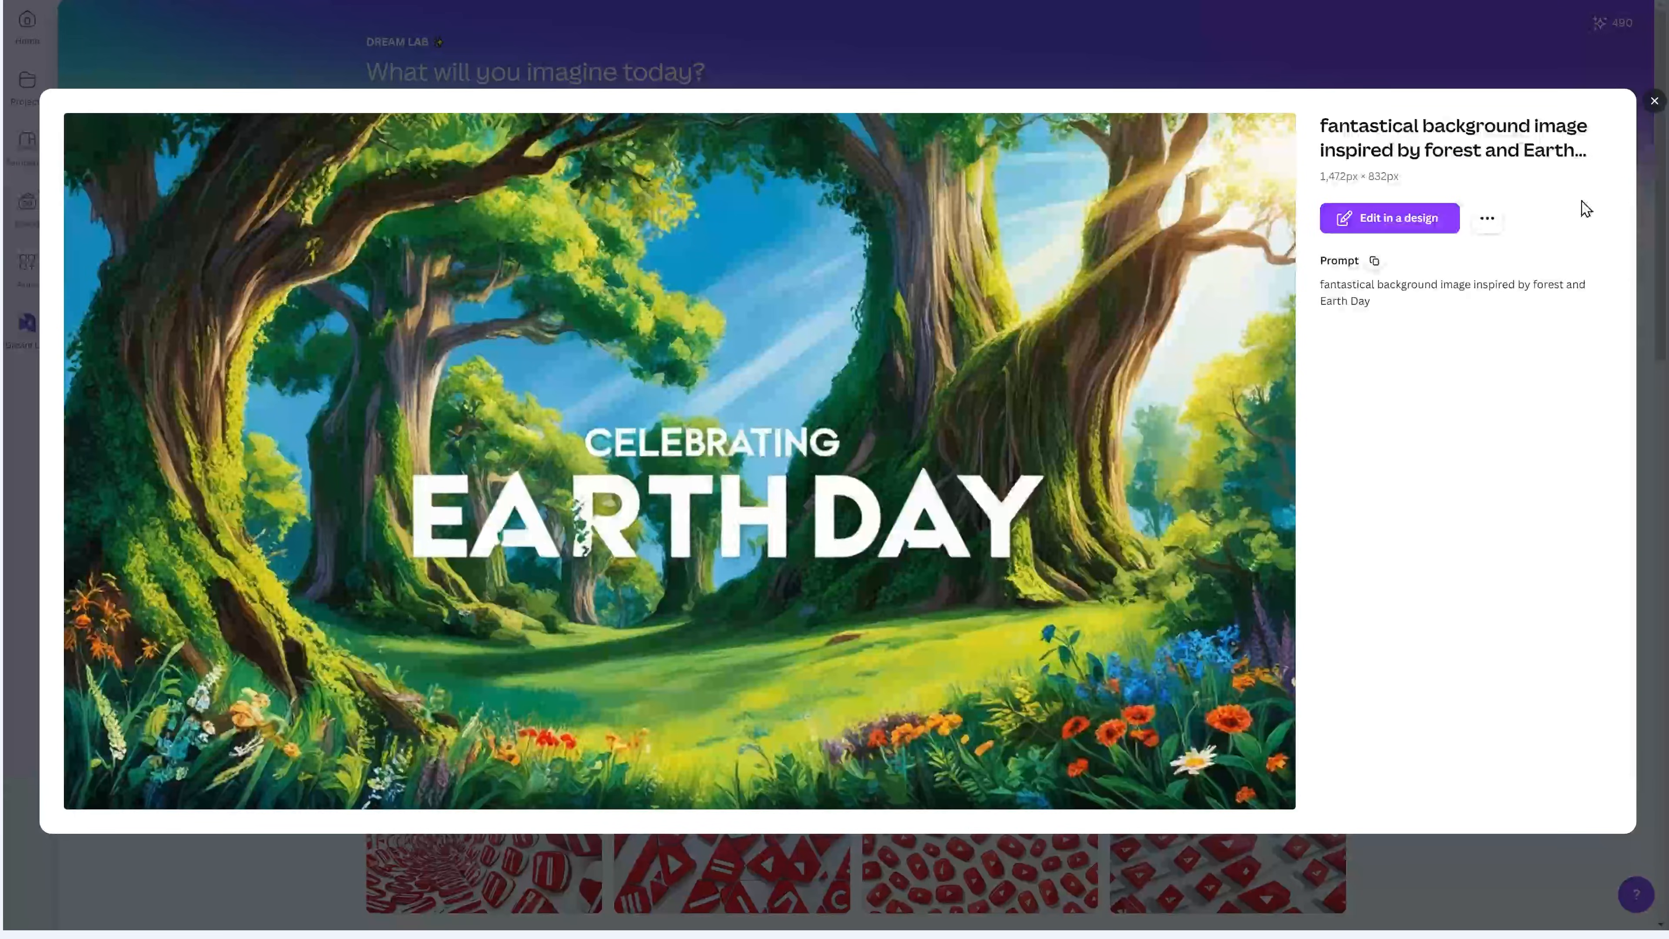
{"action": "left_click", "coordinate": [1485, 223]}
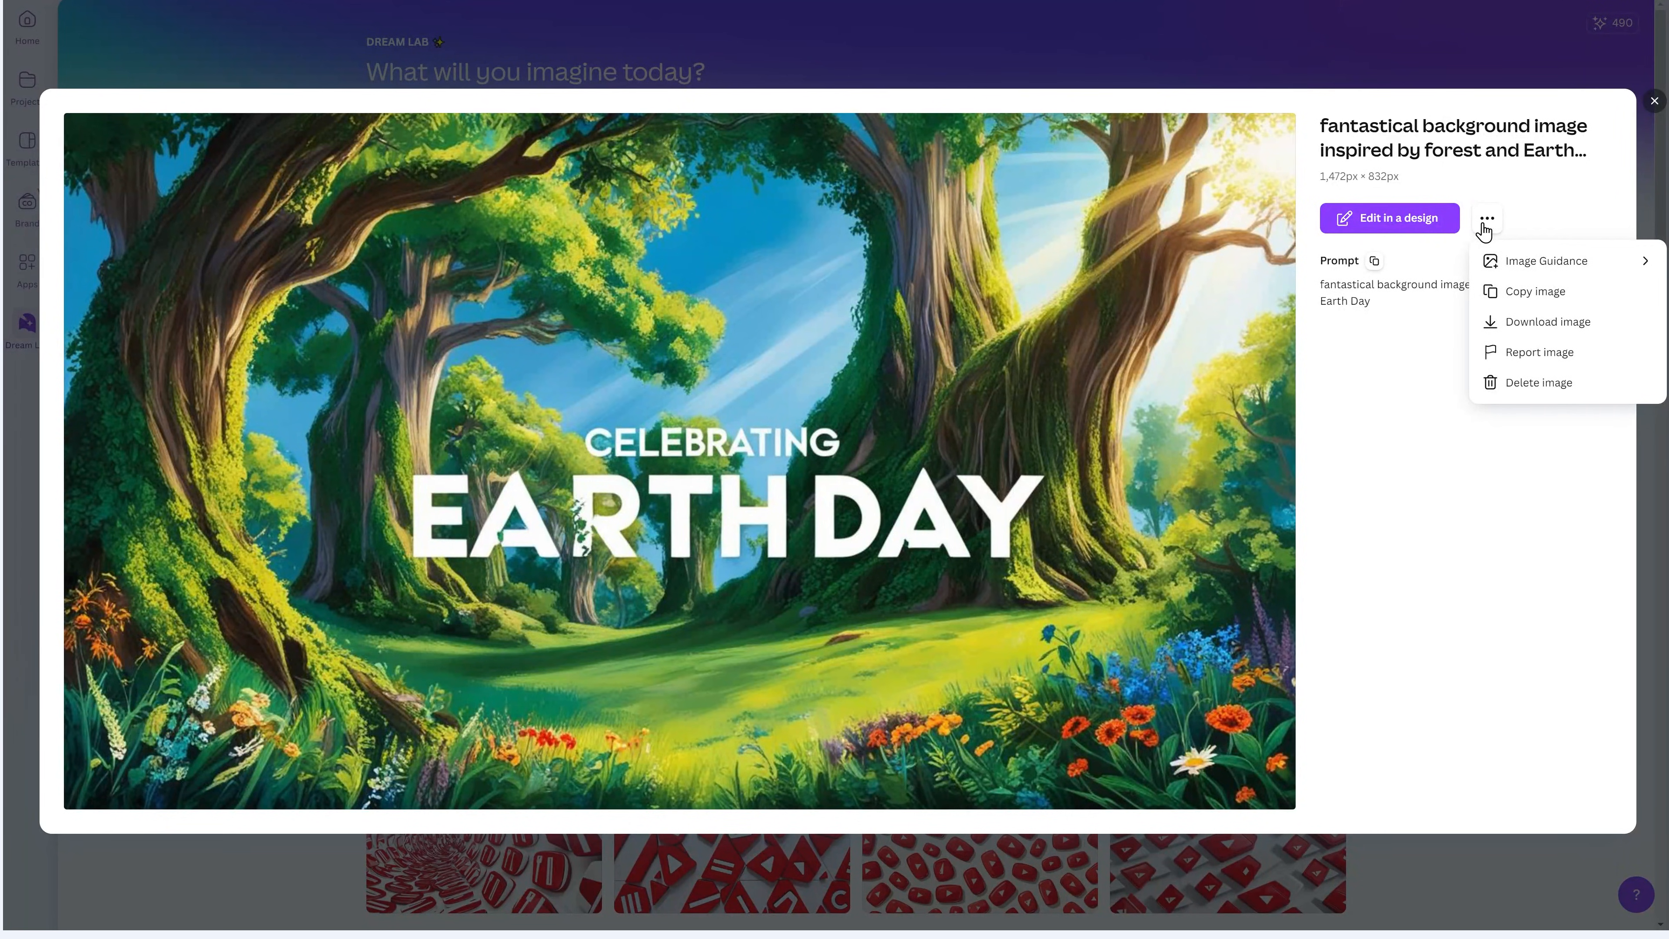
{"action": "left_click", "coordinate": [1579, 187]}
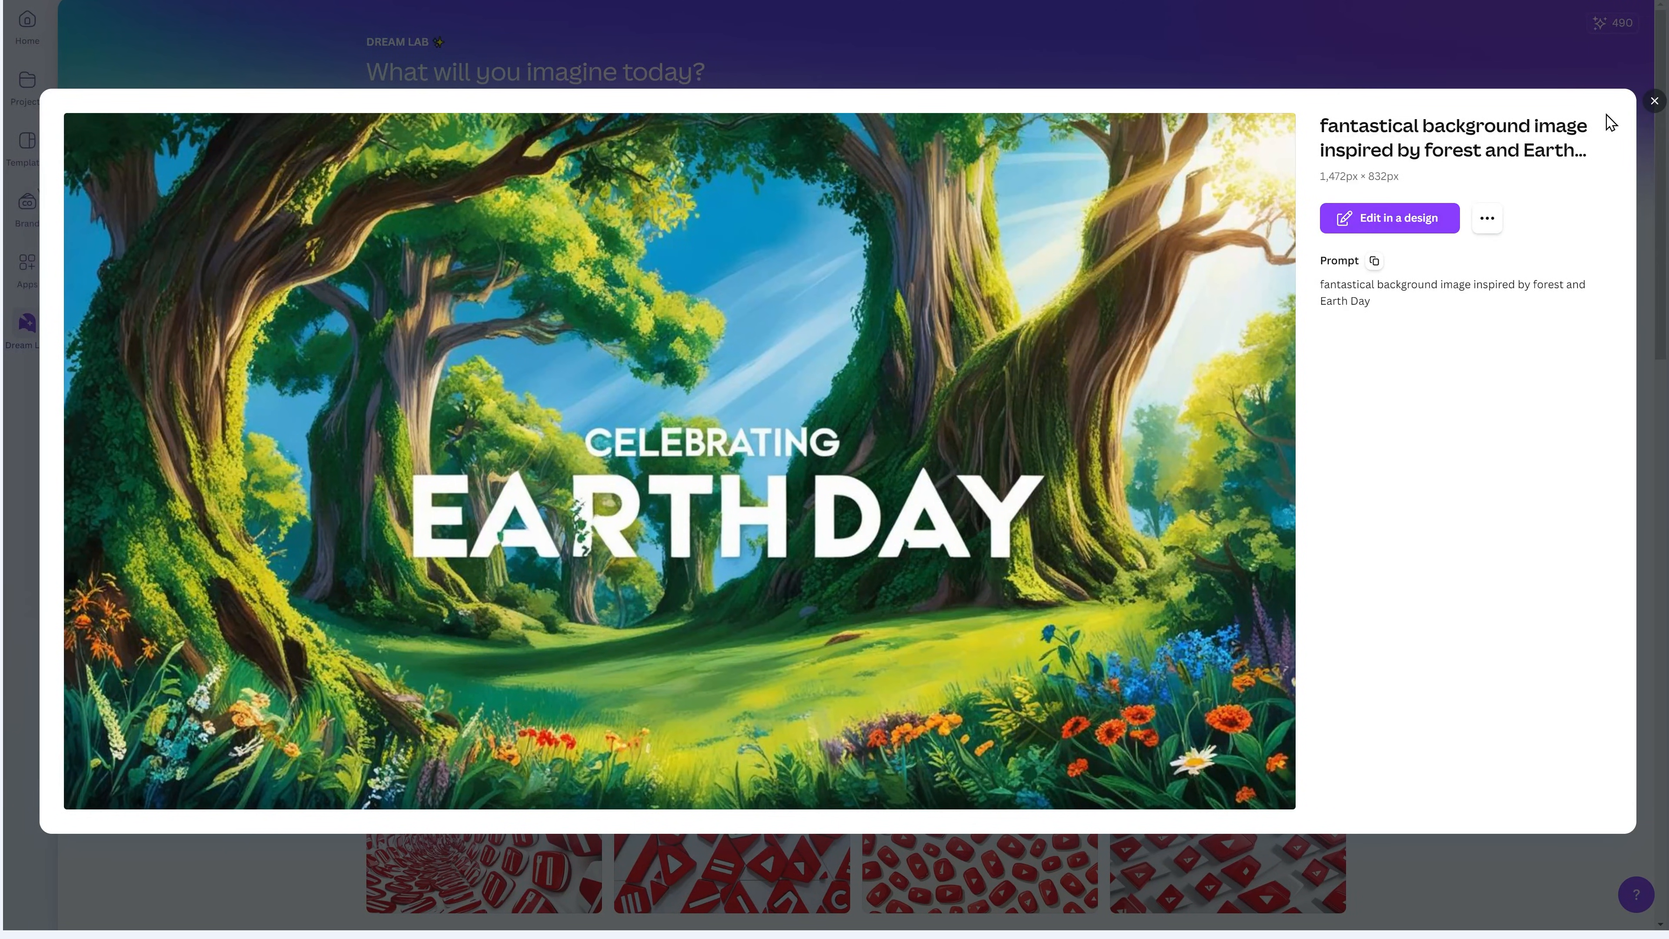
{"action": "left_click", "coordinate": [1654, 102]}
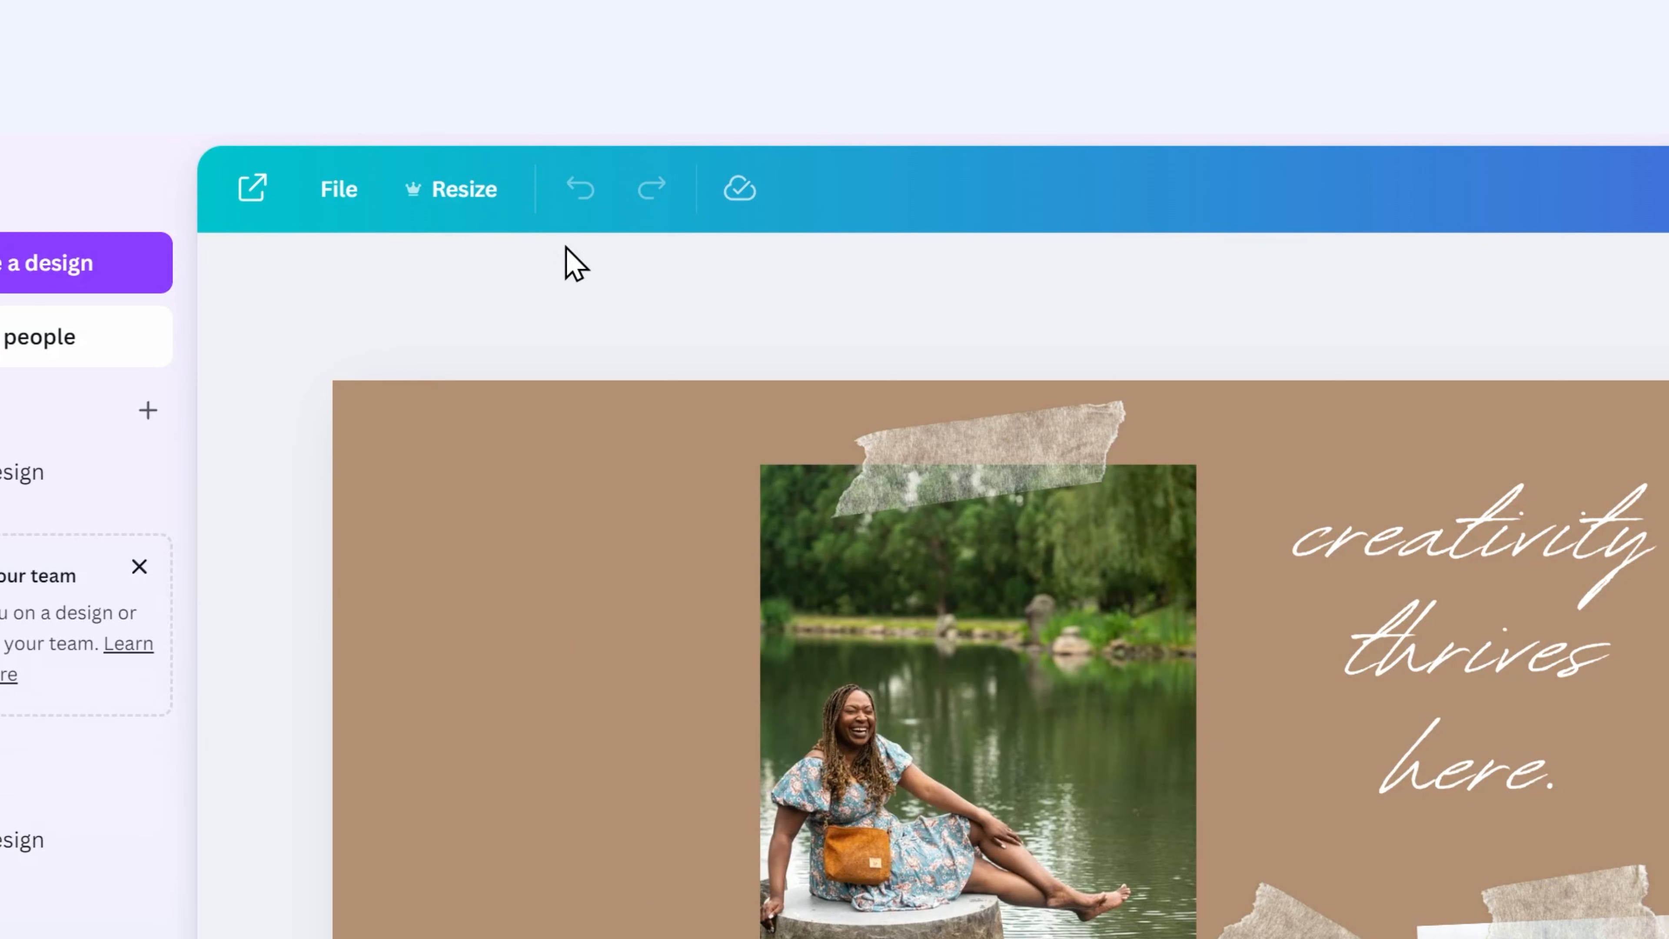
Create a copy of the 2025 Vision Board resized to Phone Wallpaper (1080 × 1920 px) and open the copy
{"action": "left_click", "coordinate": [393, 29]}
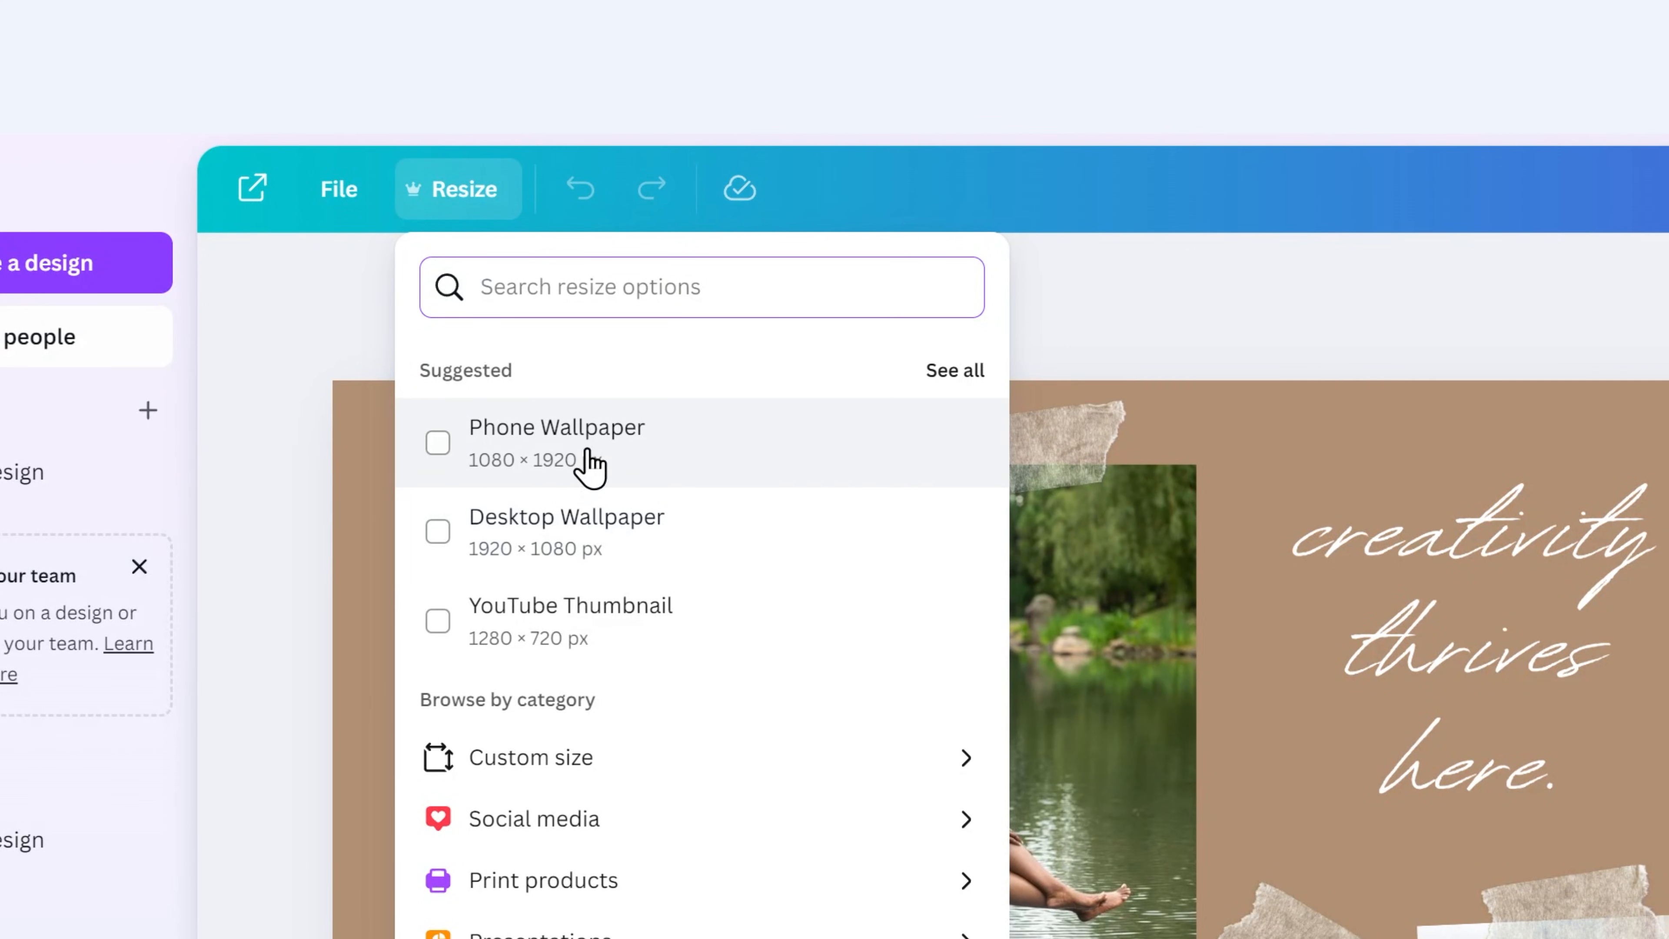
{"action": "left_click", "coordinate": [586, 470]}
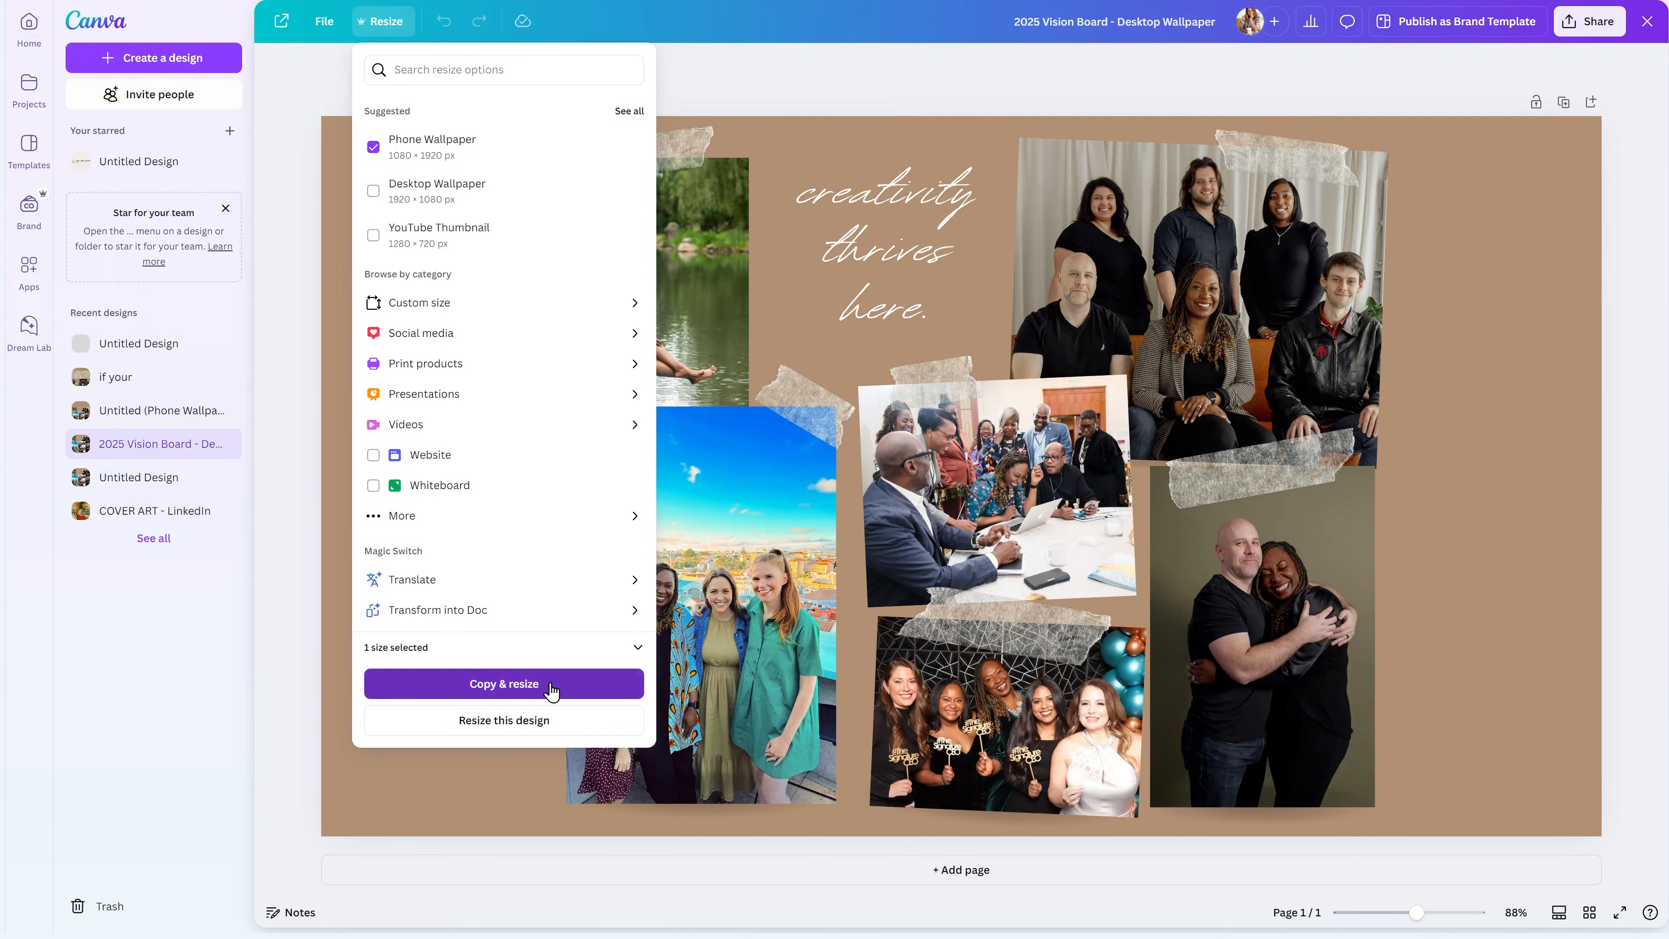
{"action": "left_click", "coordinate": [550, 687]}
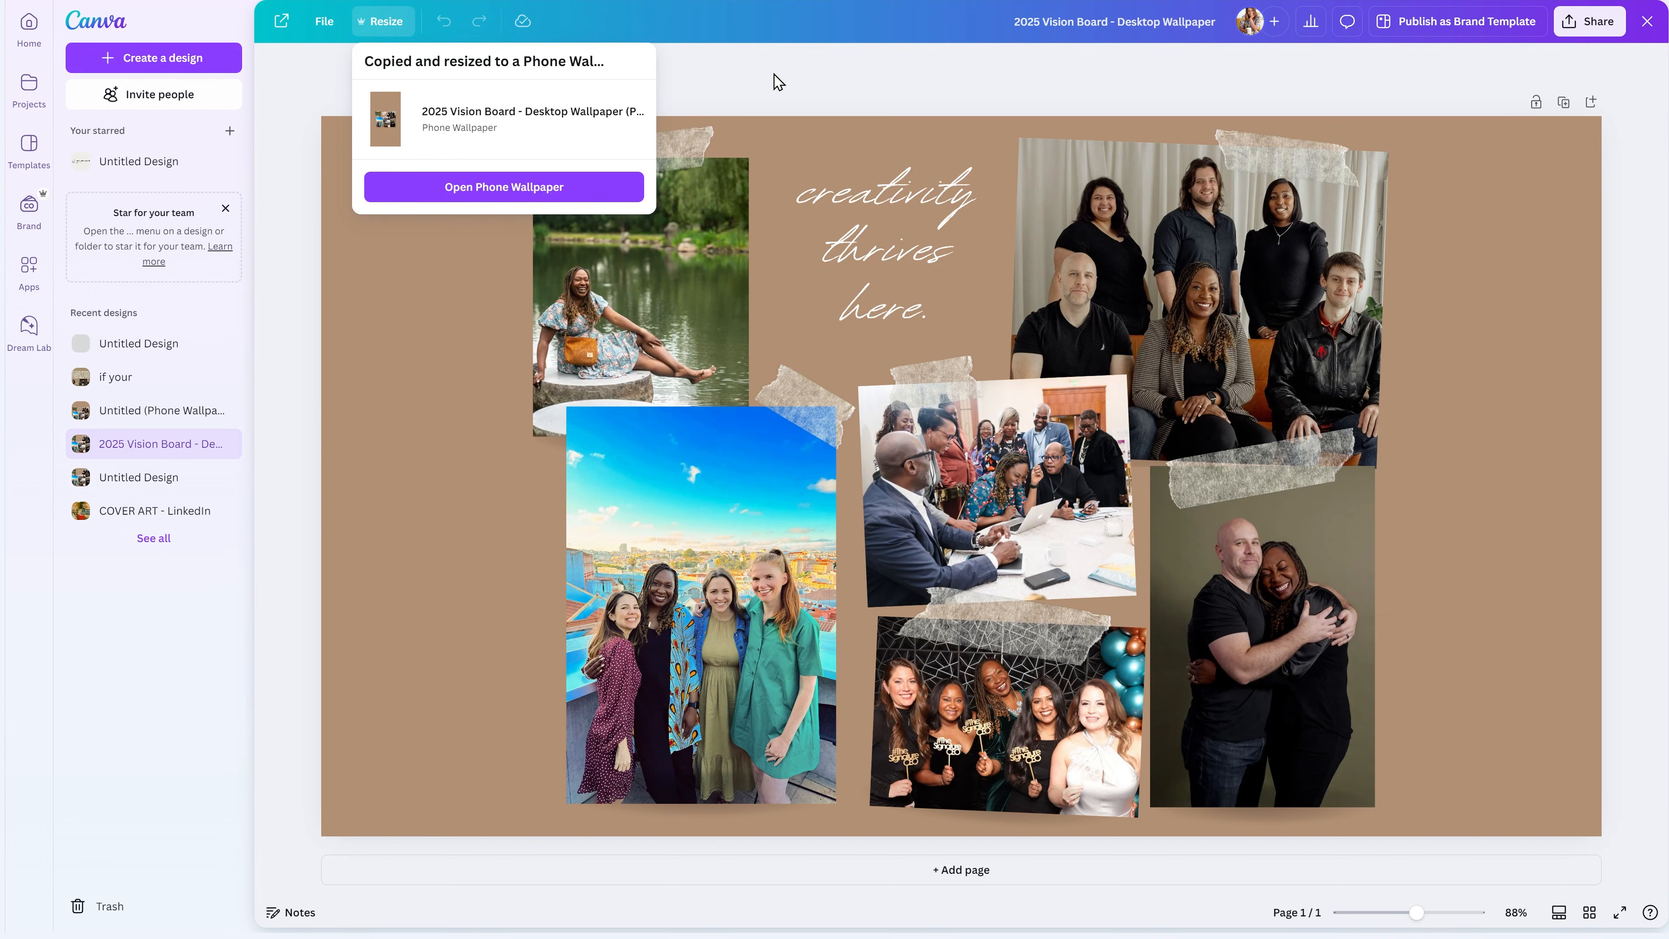
{"action": "left_click", "coordinate": [504, 187]}
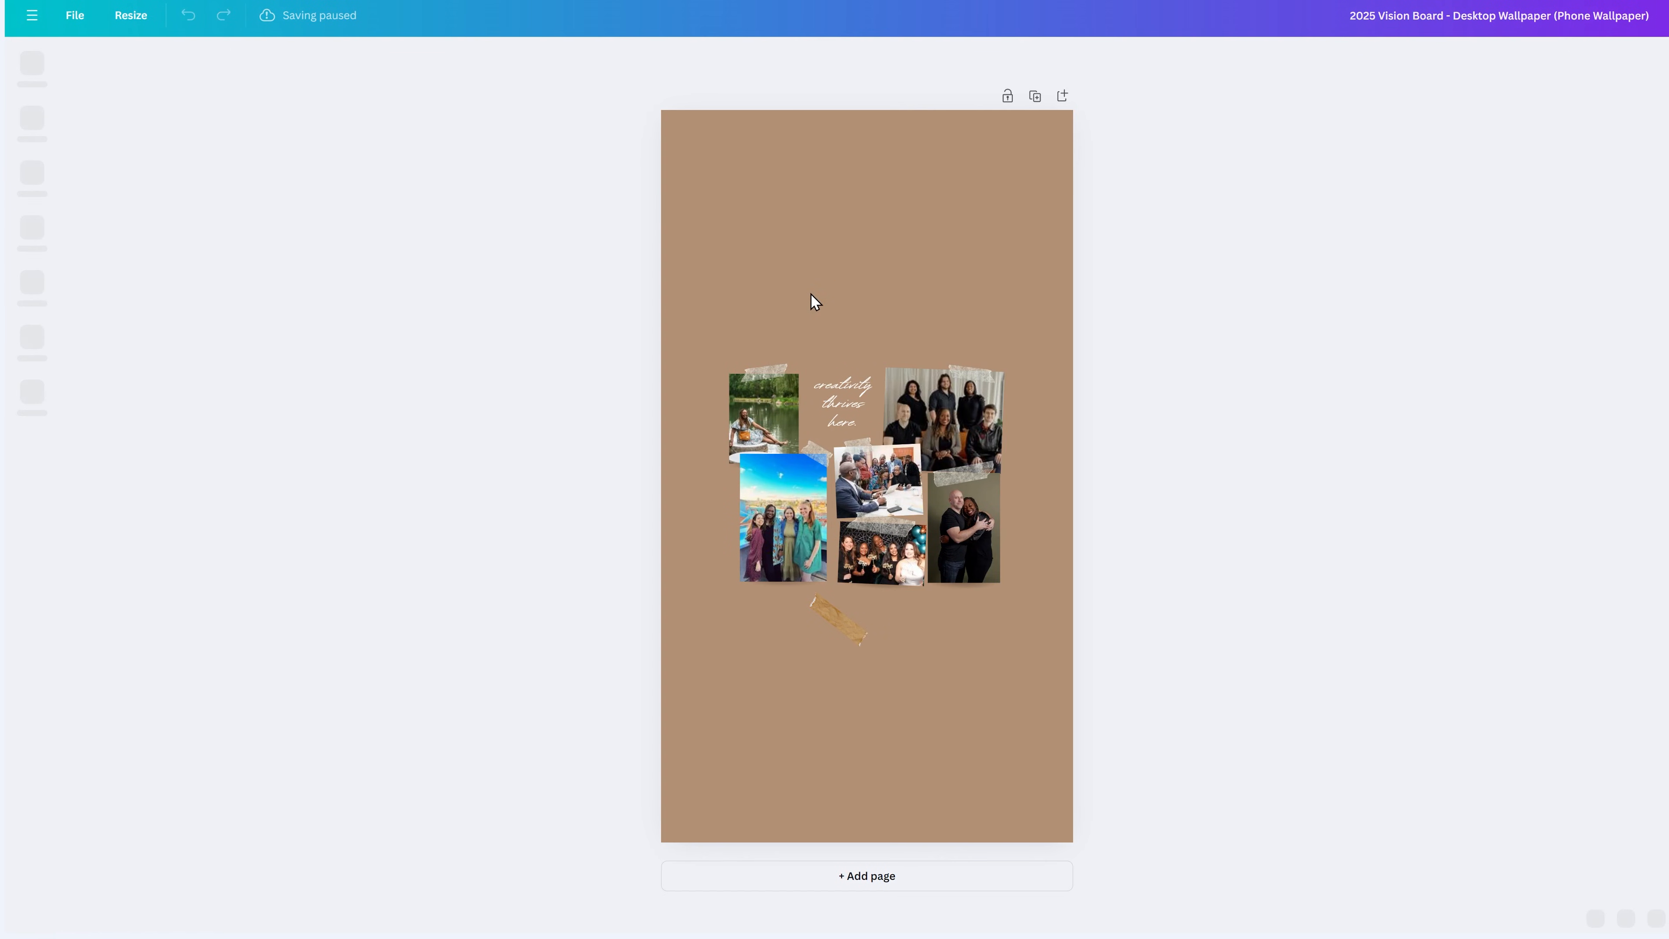
Delete the stray gold tape strip below the collage, and enlarge the whole photo collage to nearly fill the page width
{"action": "left_click", "coordinate": [849, 635]}
{"action": "key", "text": "Delete"}
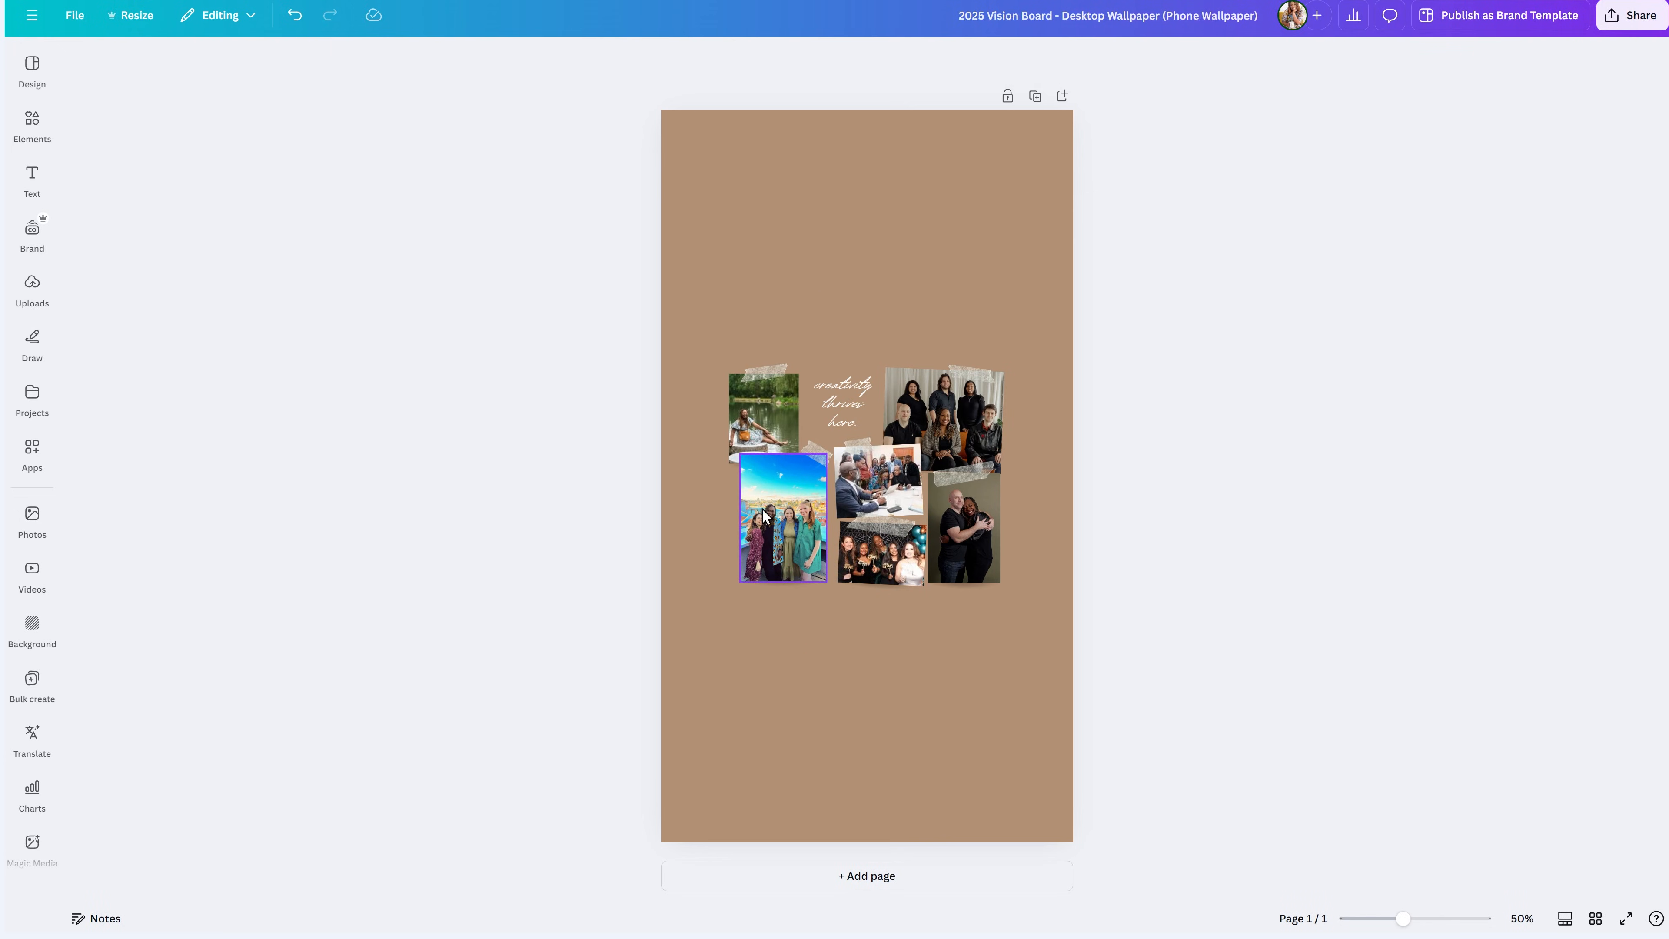
{"action": "left_click_drag", "start_coordinate": [692, 313], "coordinate": [1058, 612]}
{"action": "left_click_drag", "start_coordinate": [730, 362], "coordinate": [566, 227]}
{"action": "left_click_drag", "start_coordinate": [925, 513], "coordinate": [968, 576]}
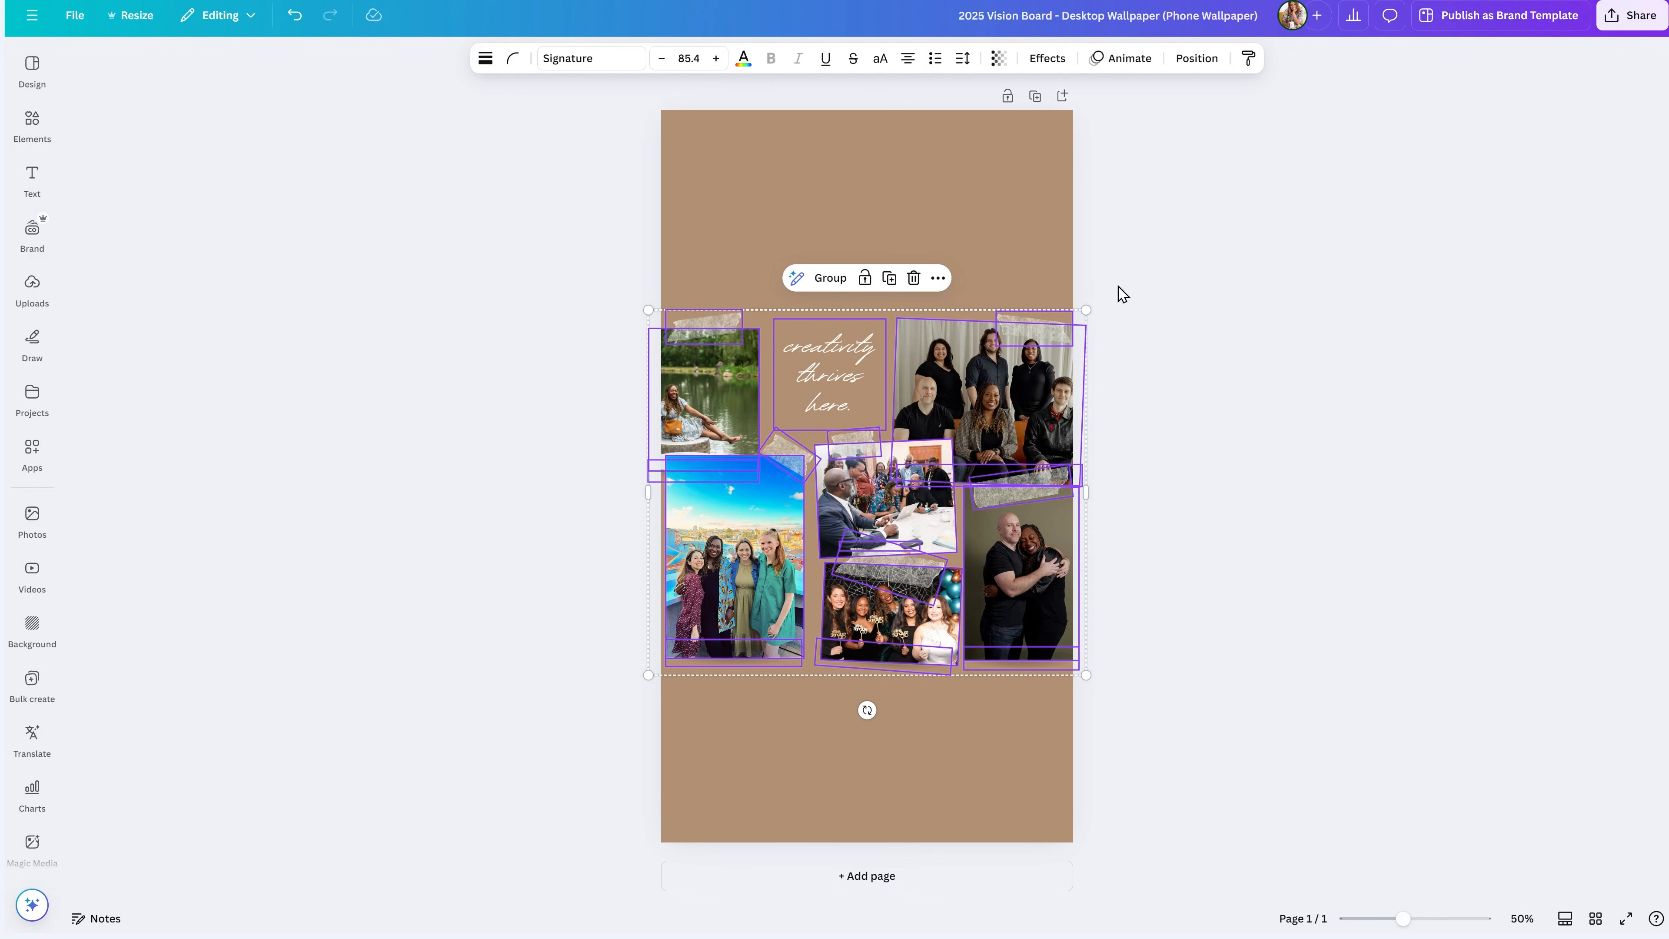
{"action": "left_click", "coordinate": [1080, 313]}
Check the sharing and download options for the phone wallpaper design
{"action": "left_click", "coordinate": [1640, 19]}
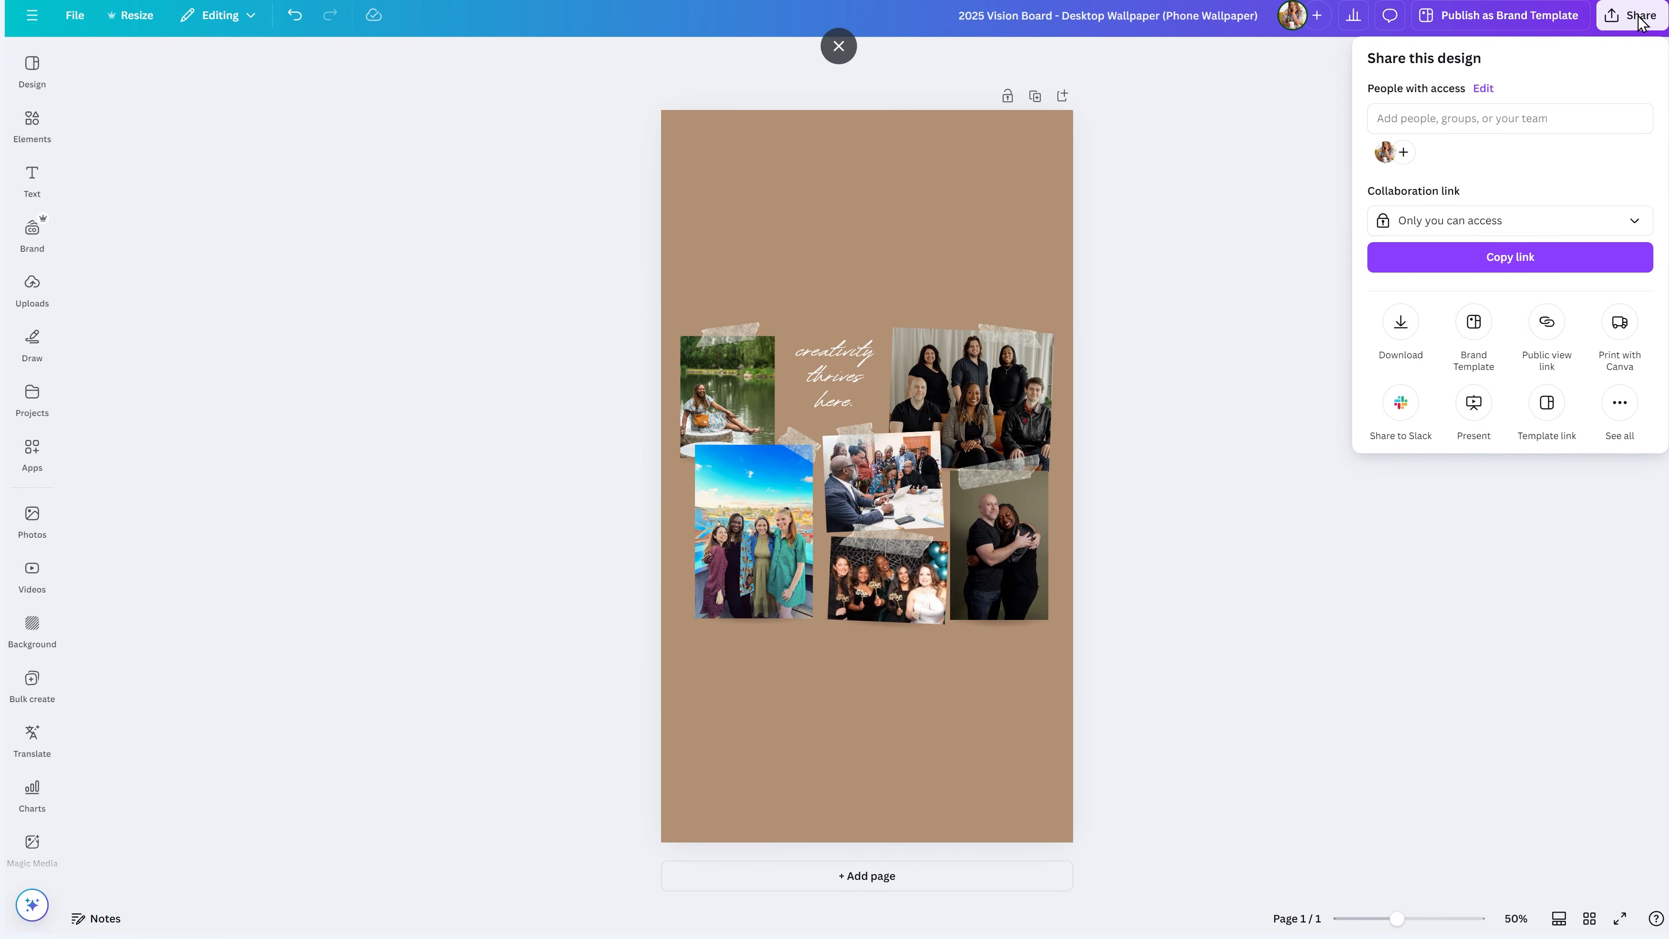
{"action": "left_click", "coordinate": [1302, 374]}
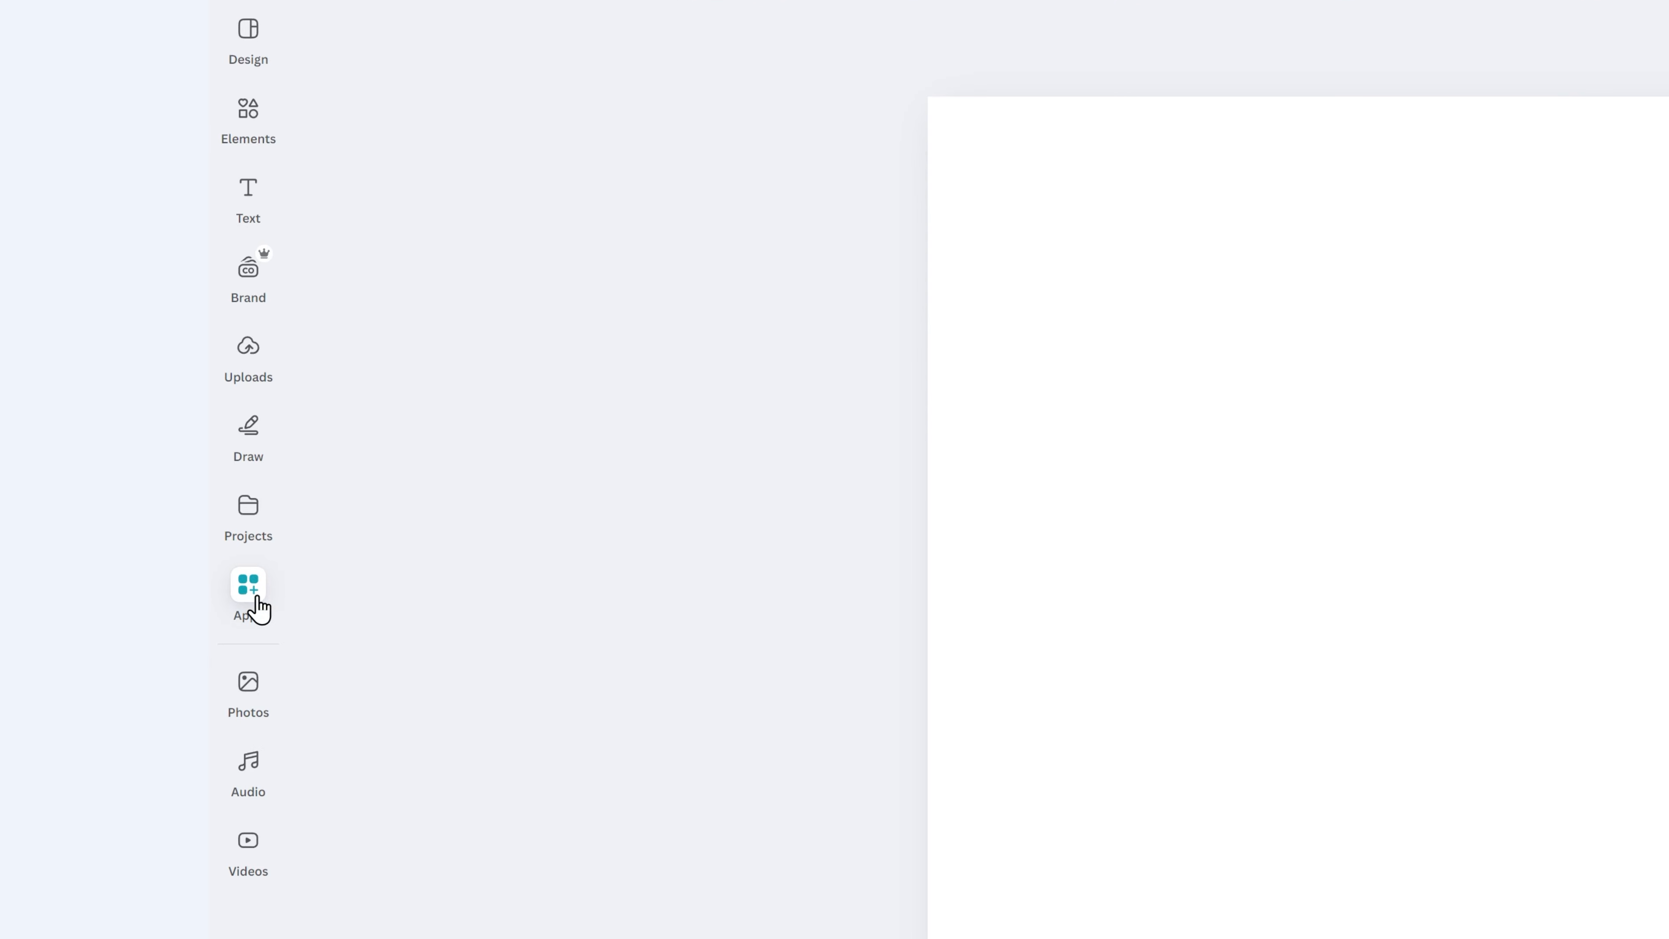
Open the Magic Media app in the blank Instagram Post design, look over its graphics and video generators, and return to image generation
{"action": "left_click", "coordinate": [249, 585]}
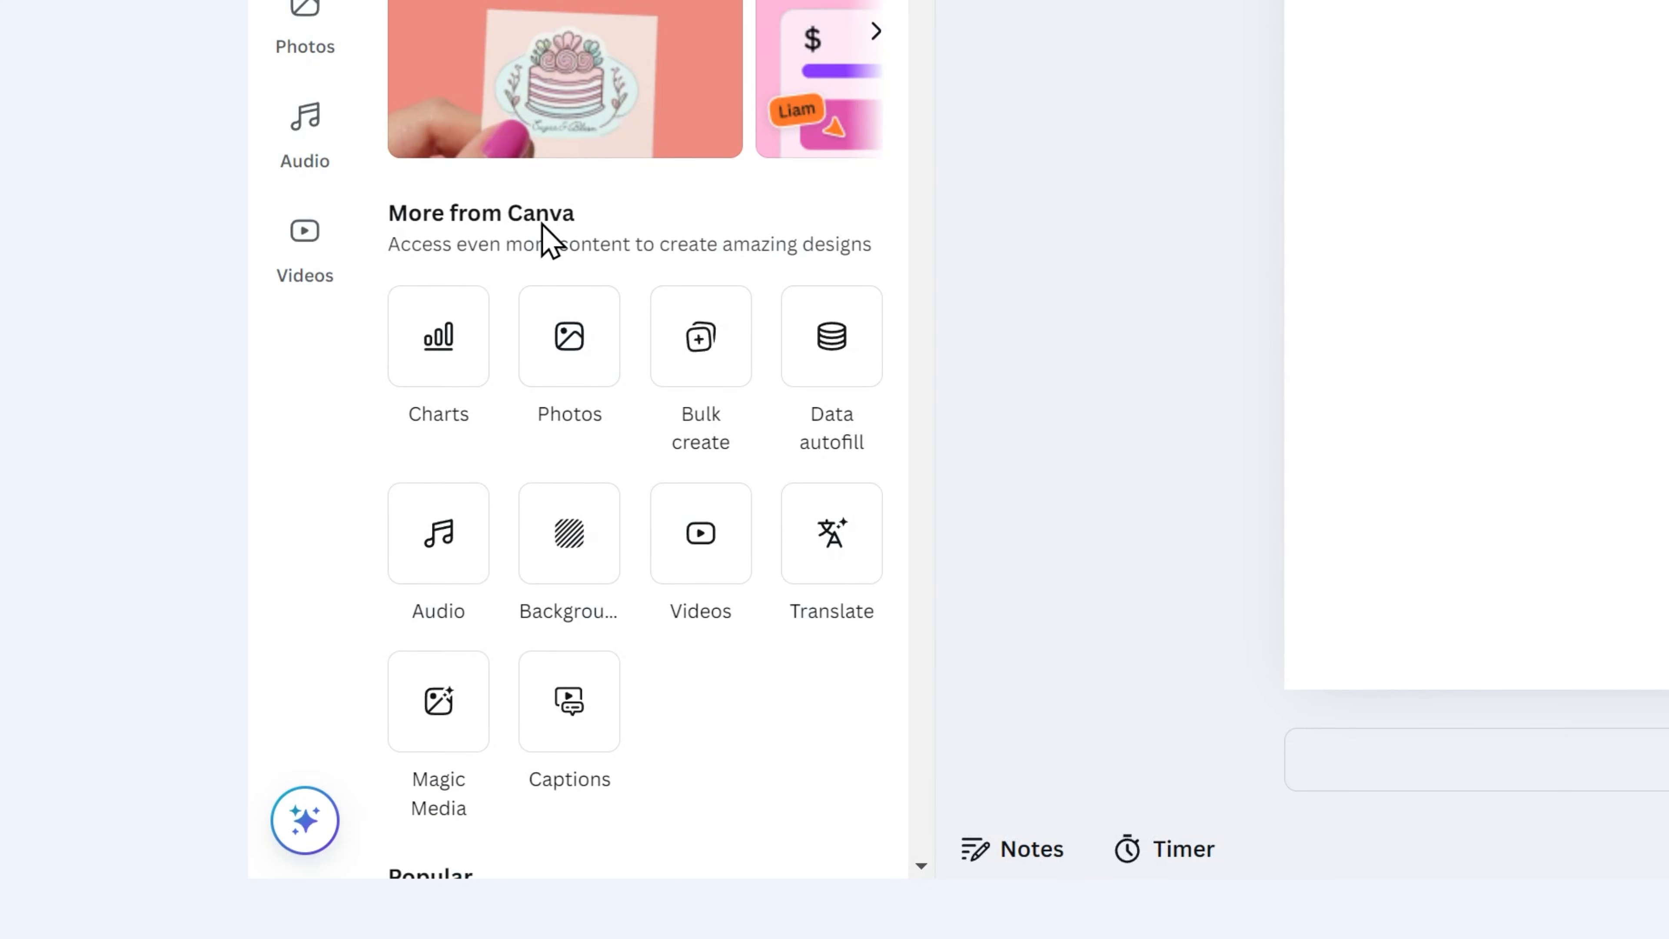
{"action": "left_click", "coordinate": [460, 718]}
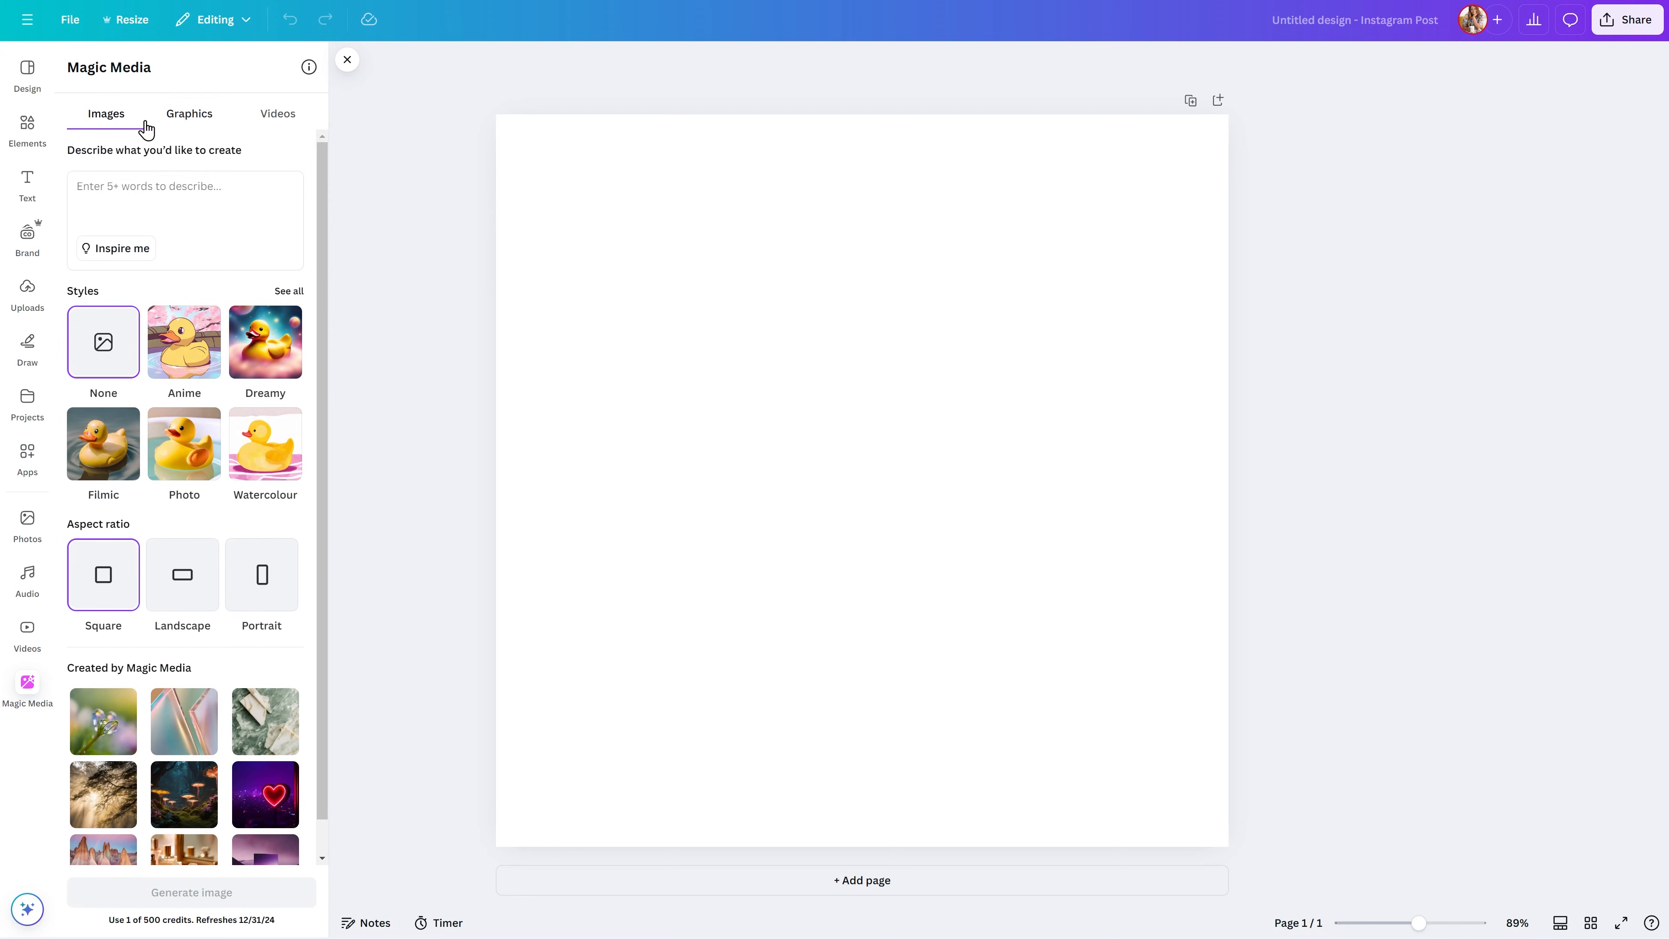
{"action": "left_click", "coordinate": [193, 115]}
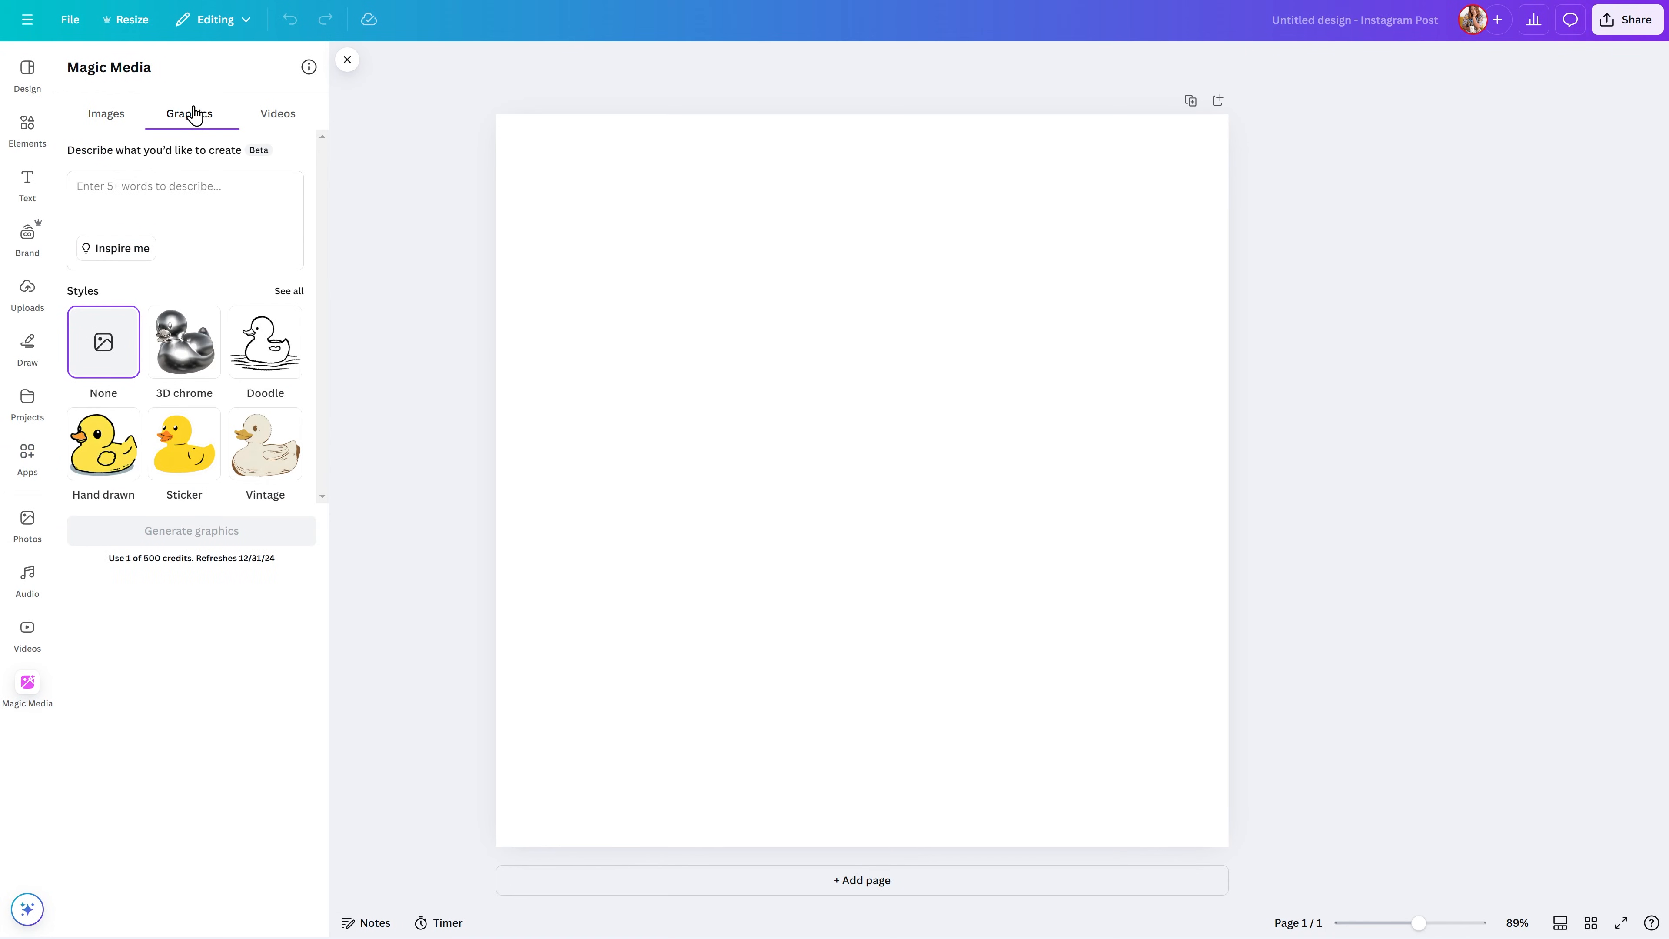
{"action": "left_click", "coordinate": [269, 117]}
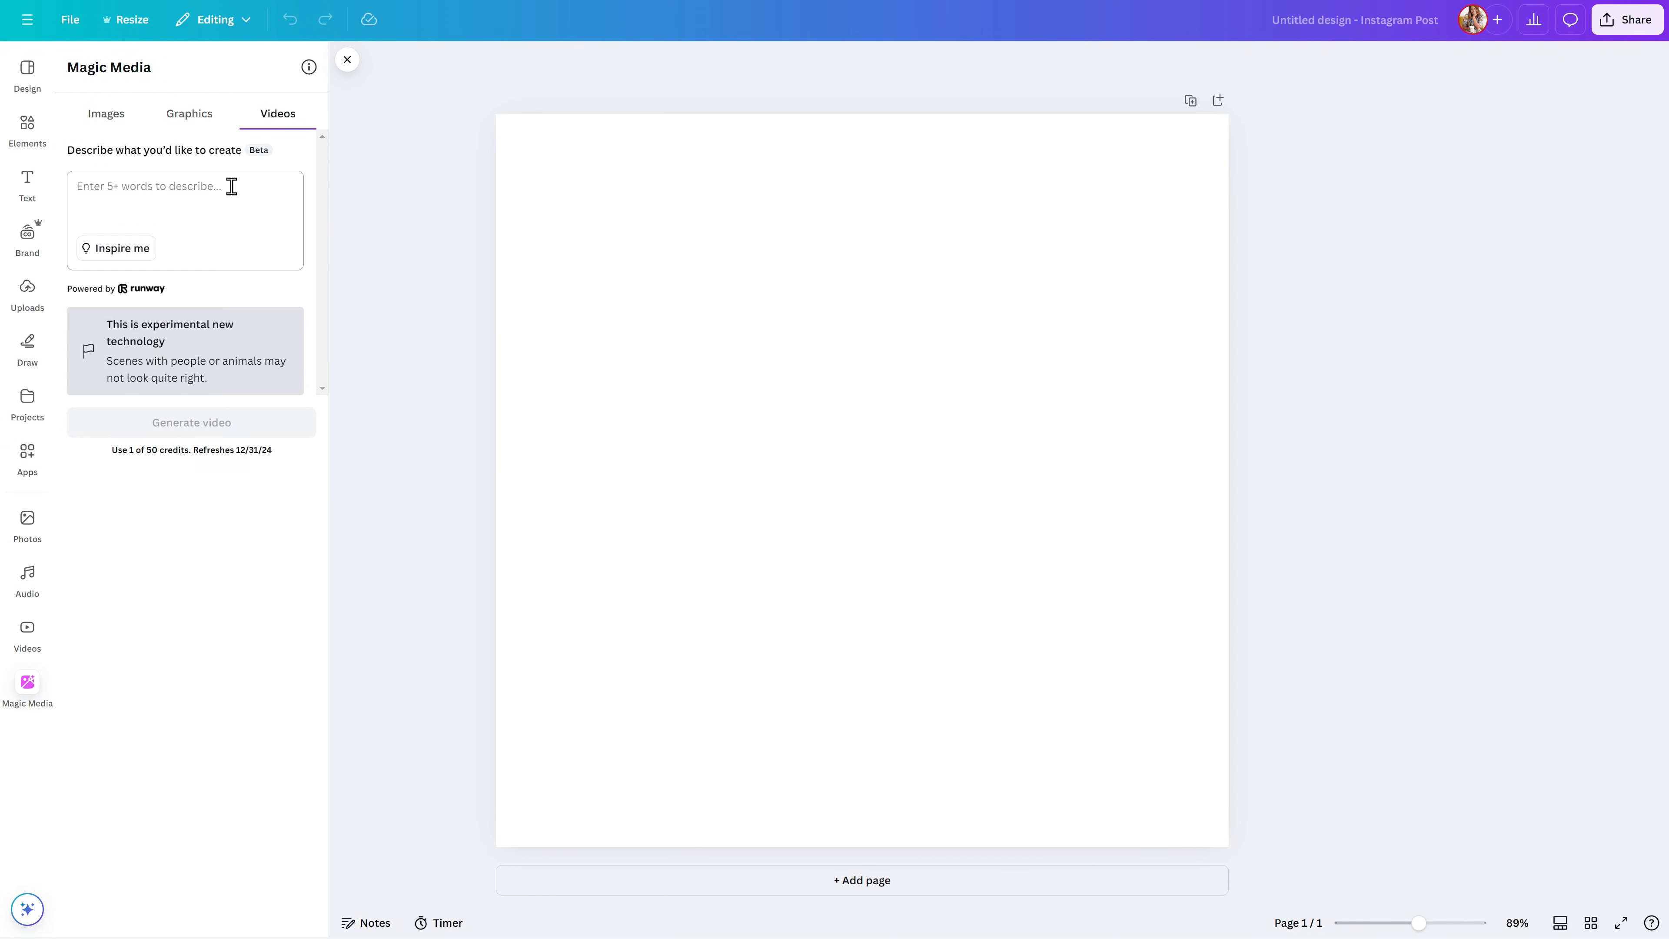
{"action": "left_click", "coordinate": [107, 117]}
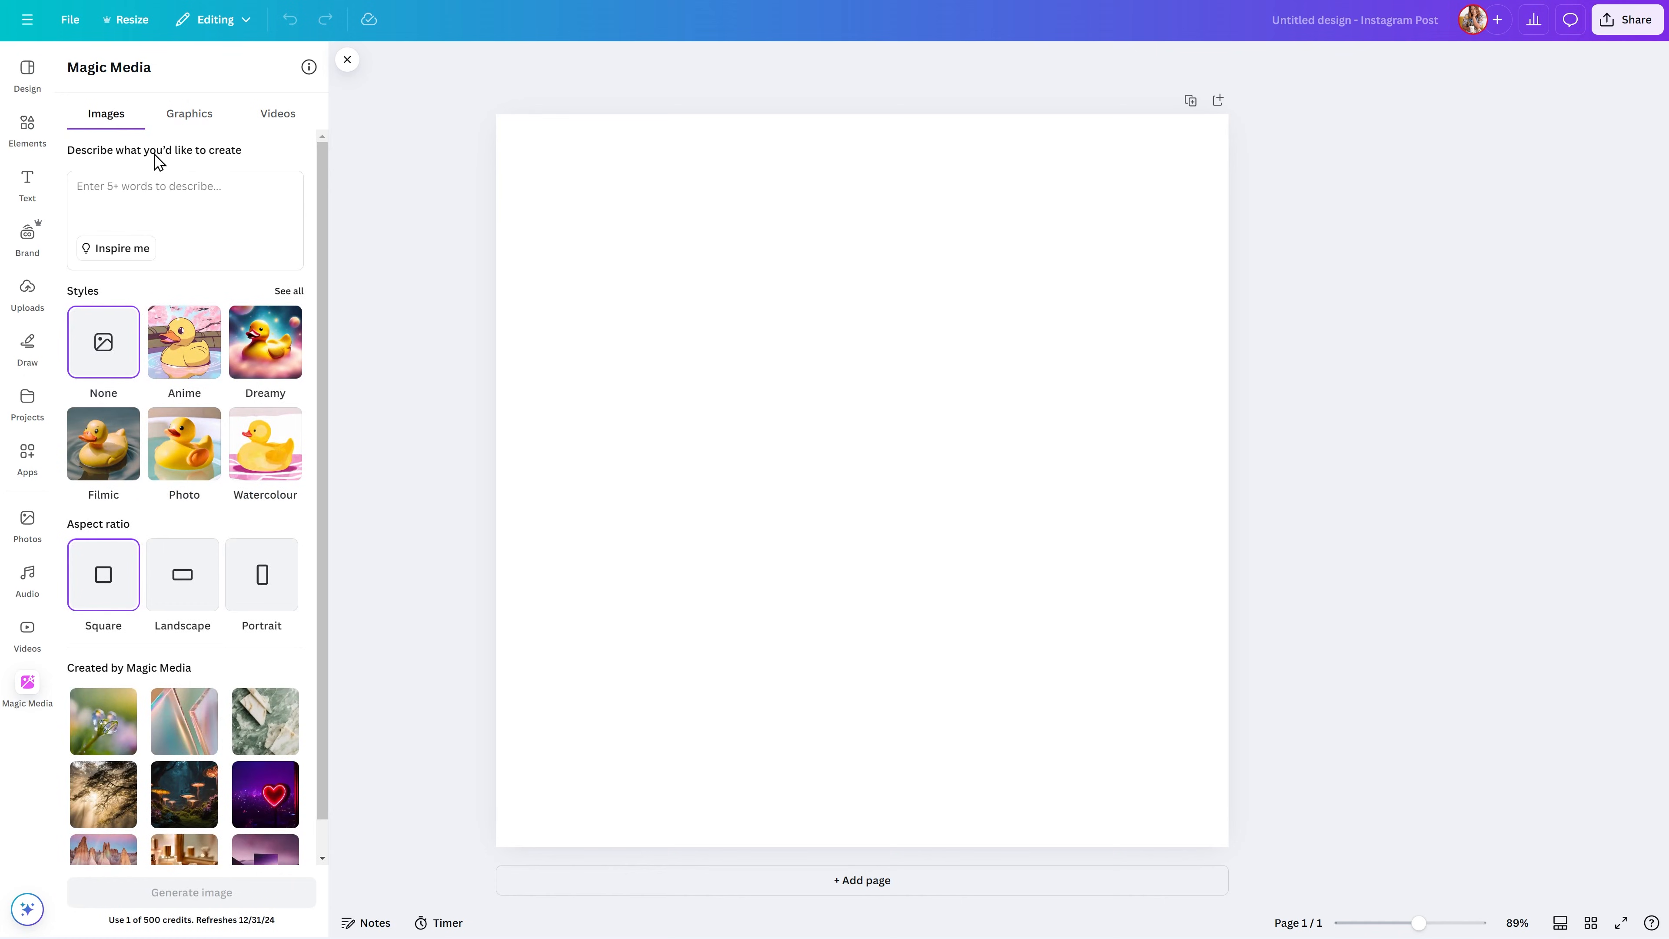
Show the full list of image styles available for Magic Media
{"action": "left_click", "coordinate": [171, 207]}
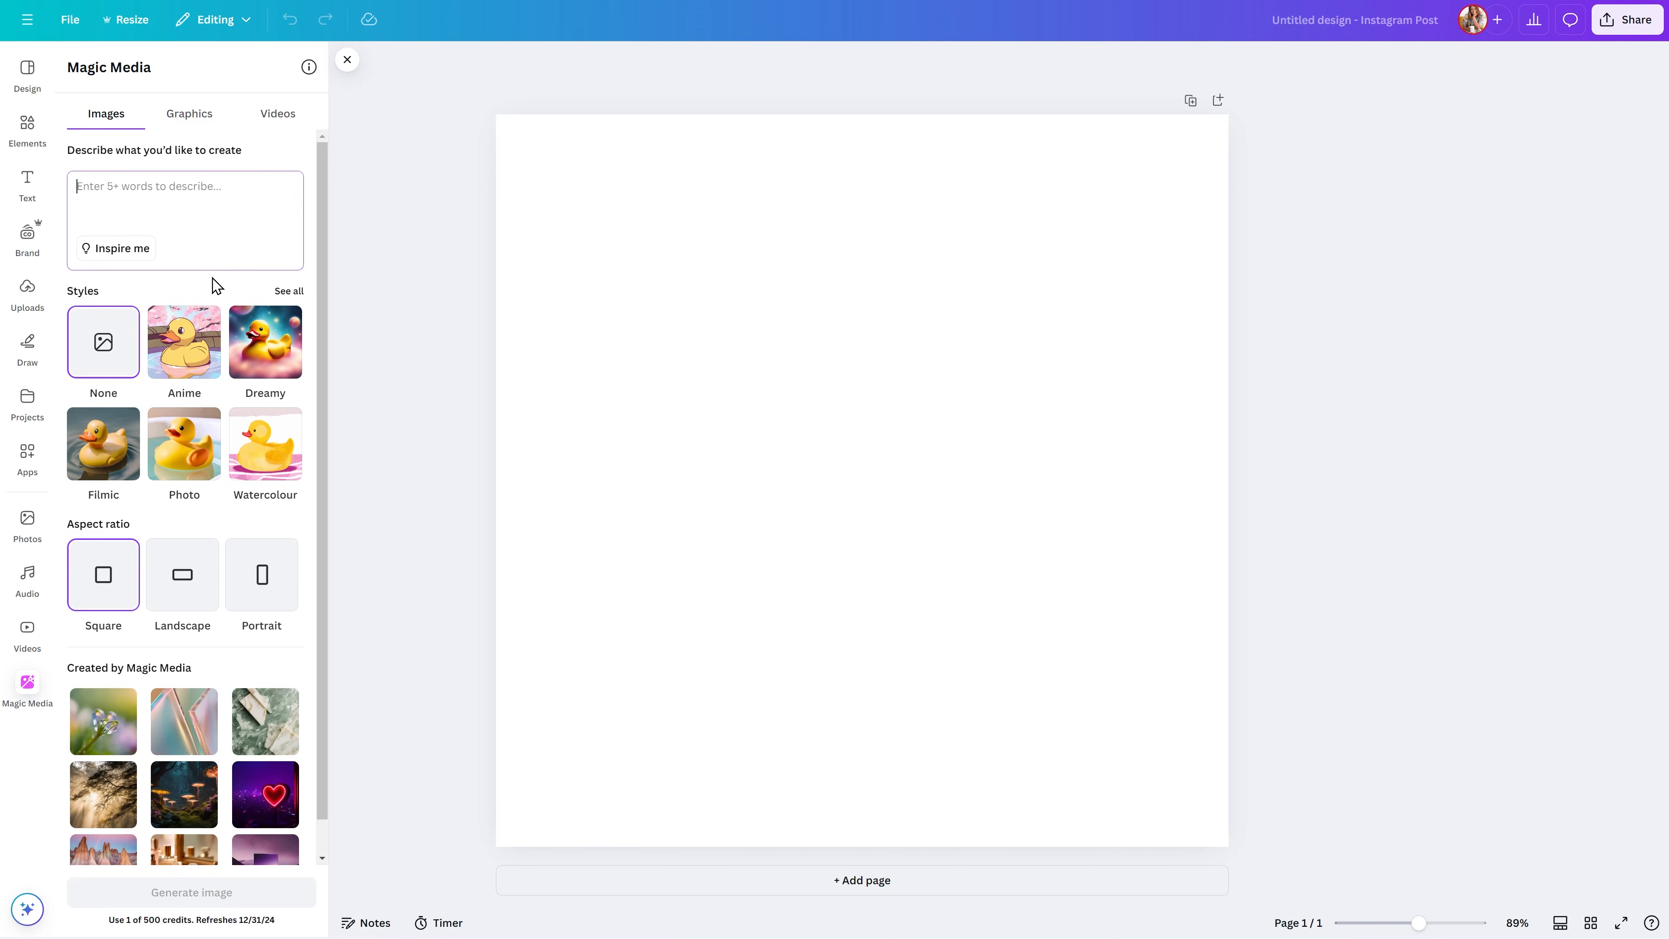
{"action": "left_click", "coordinate": [281, 294]}
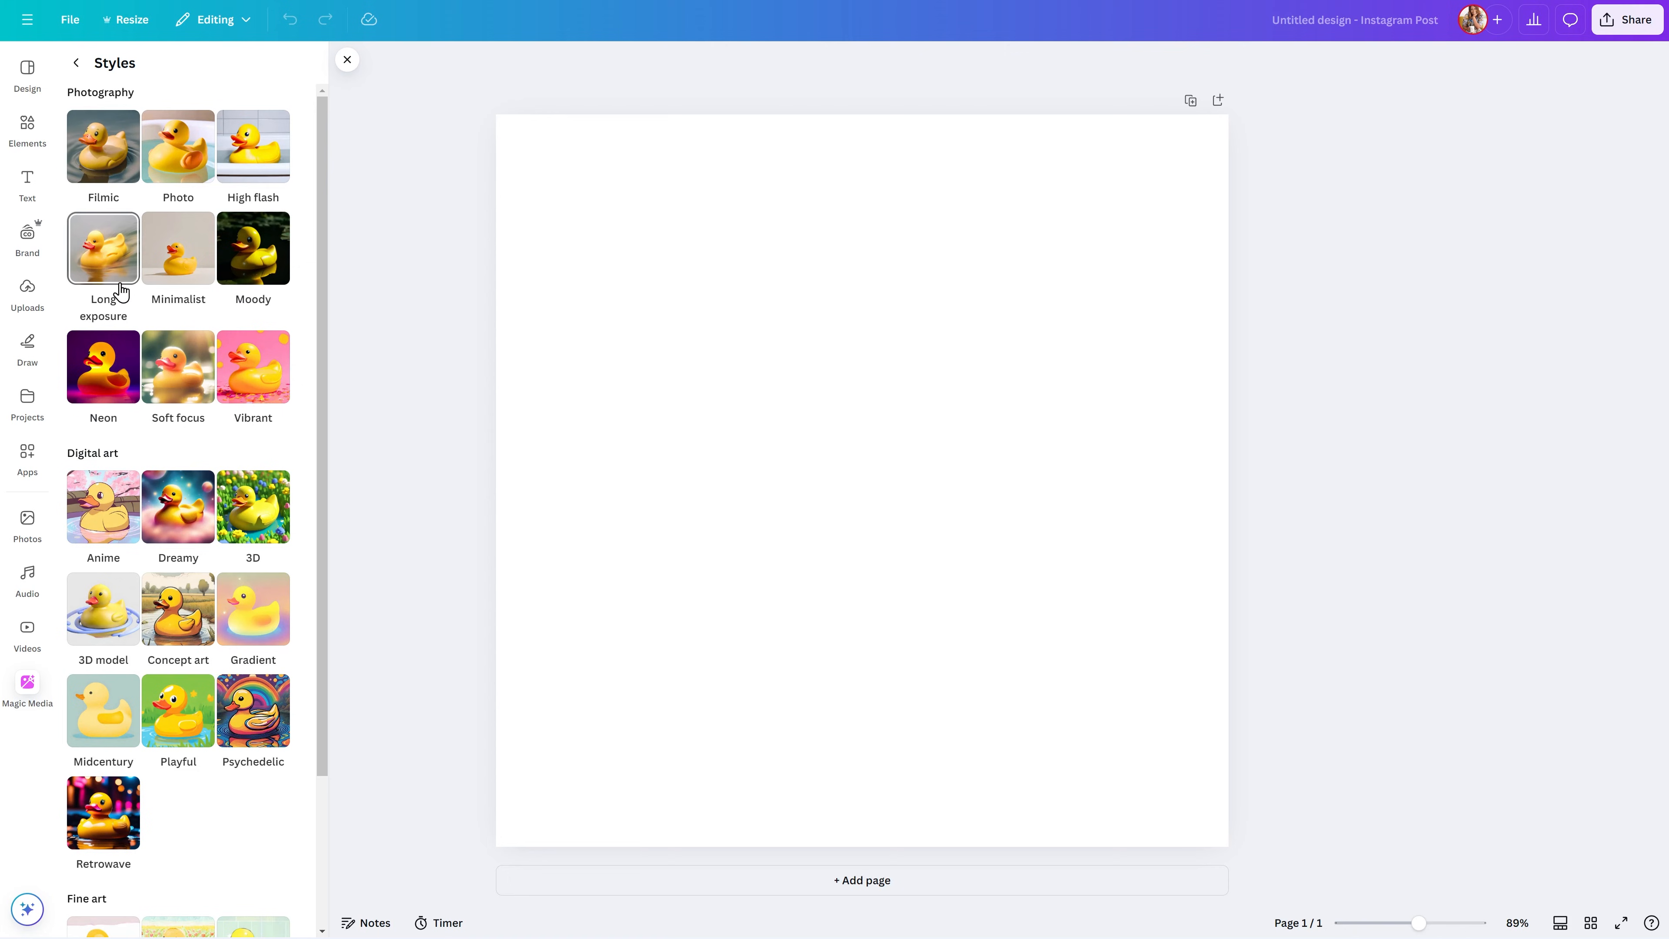
Look through the photography, digital art and fine art image styles, and return to the image generator
{"action": "scroll", "coordinate": [123, 328], "scroll_direction": "down", "scroll_amount": 3}
{"action": "scroll", "coordinate": [135, 391], "scroll_direction": "down", "scroll_amount": 1}
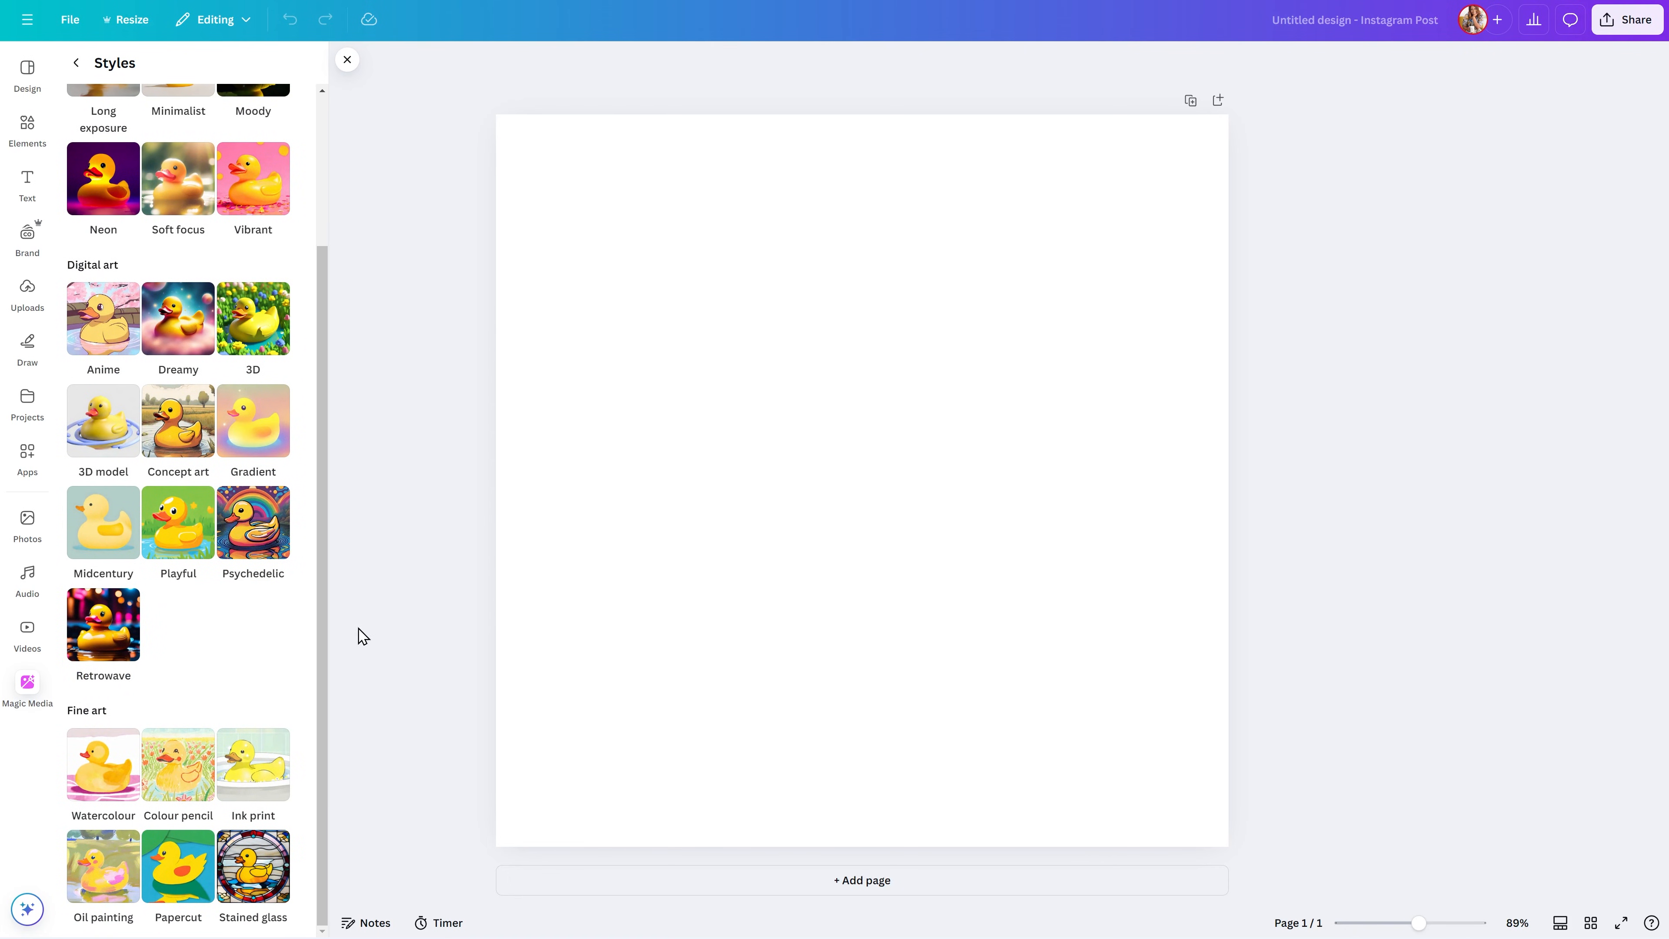
{"action": "scroll", "coordinate": [281, 673], "scroll_direction": "up", "scroll_amount": 3}
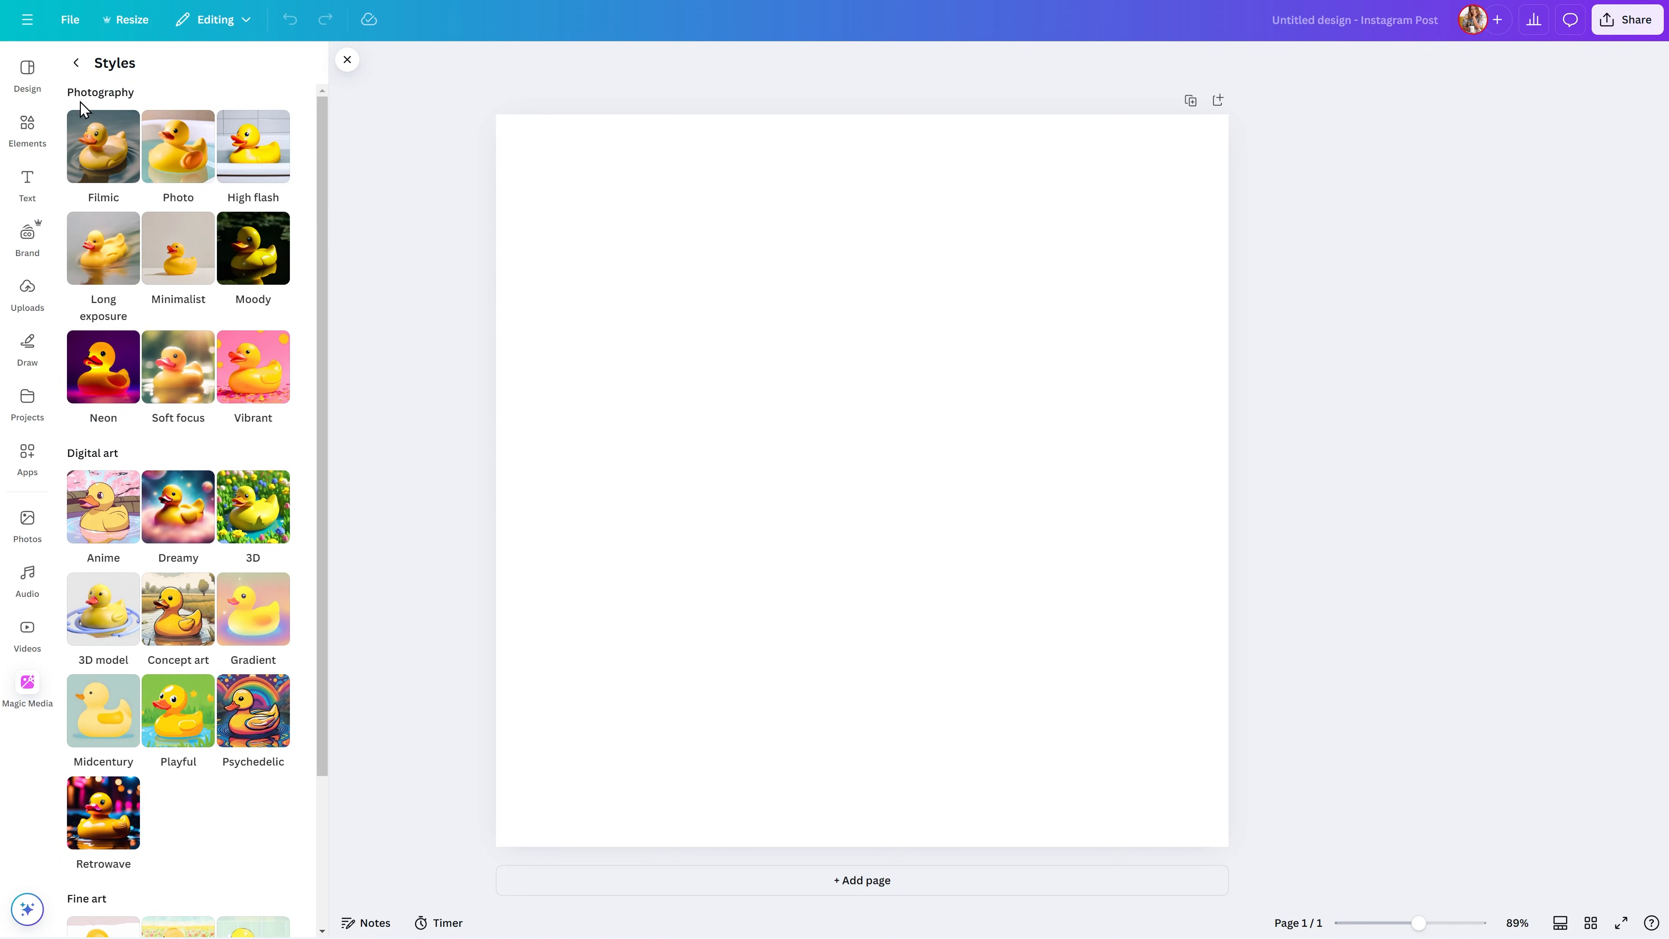
{"action": "left_click", "coordinate": [76, 63]}
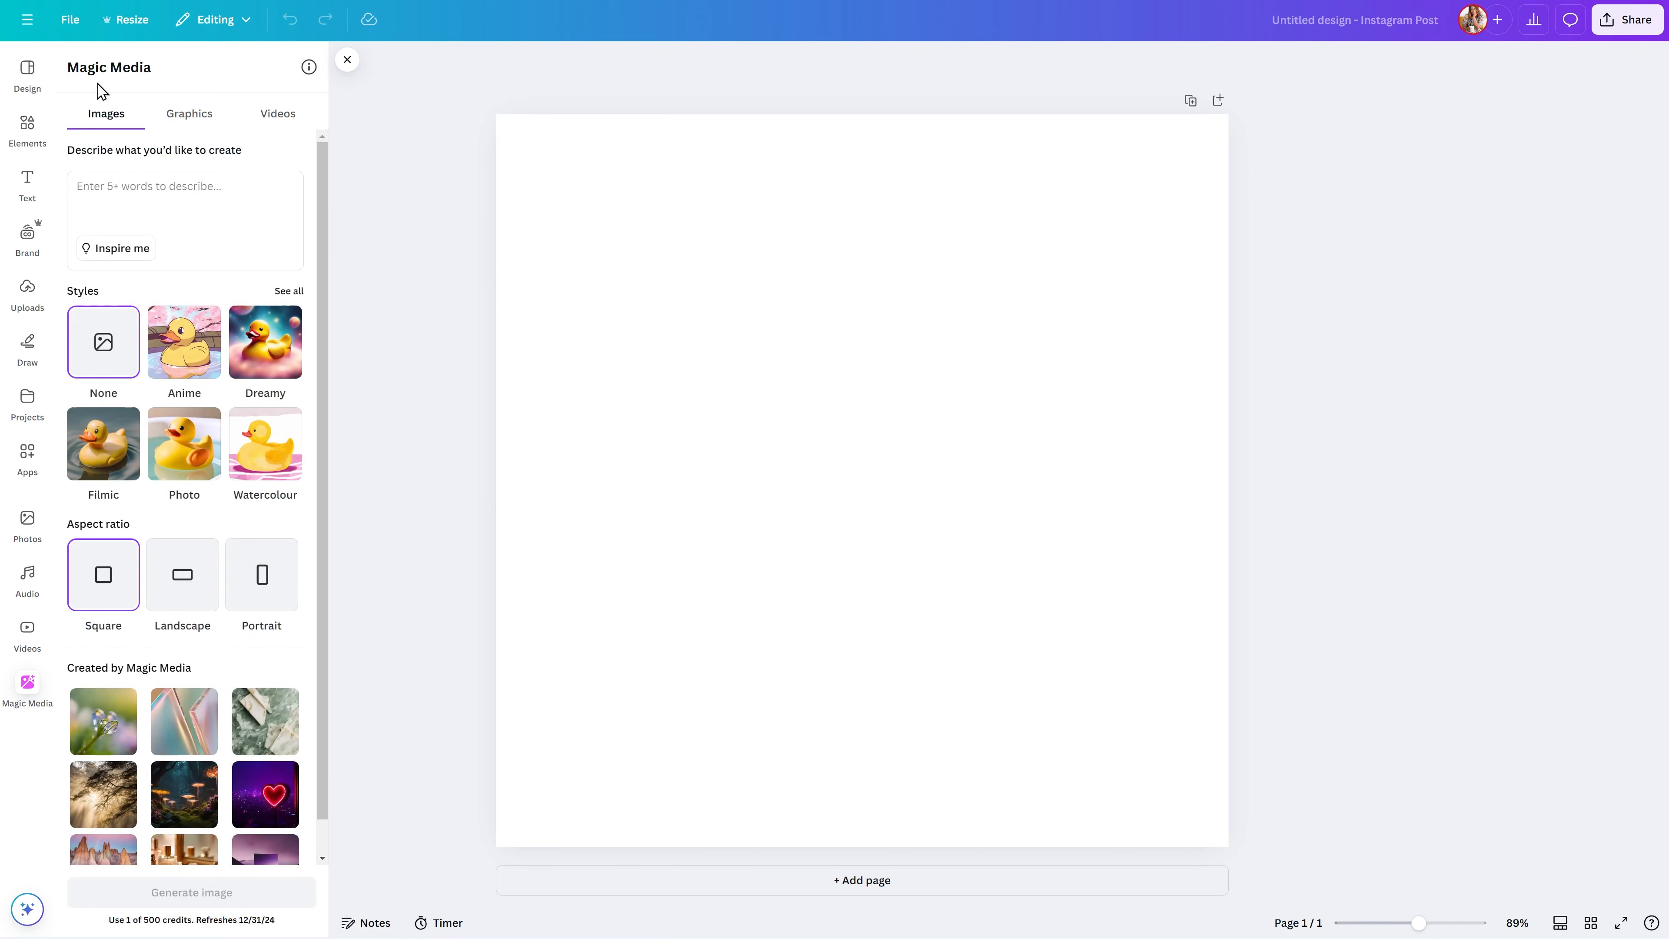
Generate a video from "video of someone walking through a forest" and place it on the page, trimmed to 3.9 s
{"action": "left_click", "coordinate": [277, 115]}
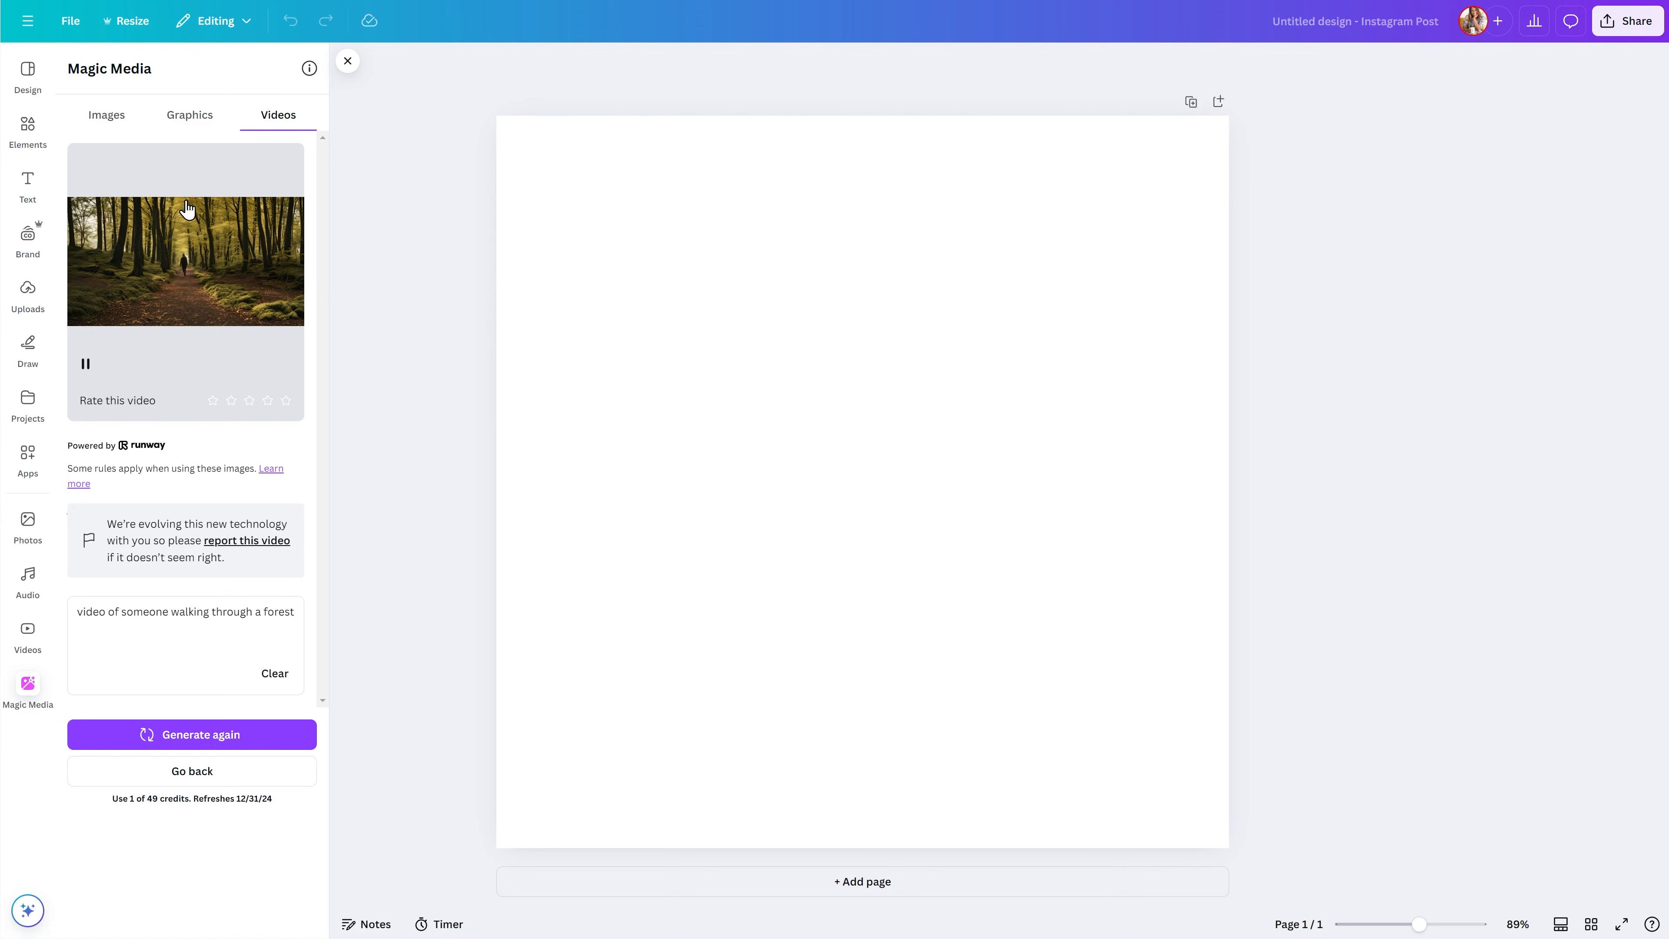
{"action": "left_click", "coordinate": [211, 294]}
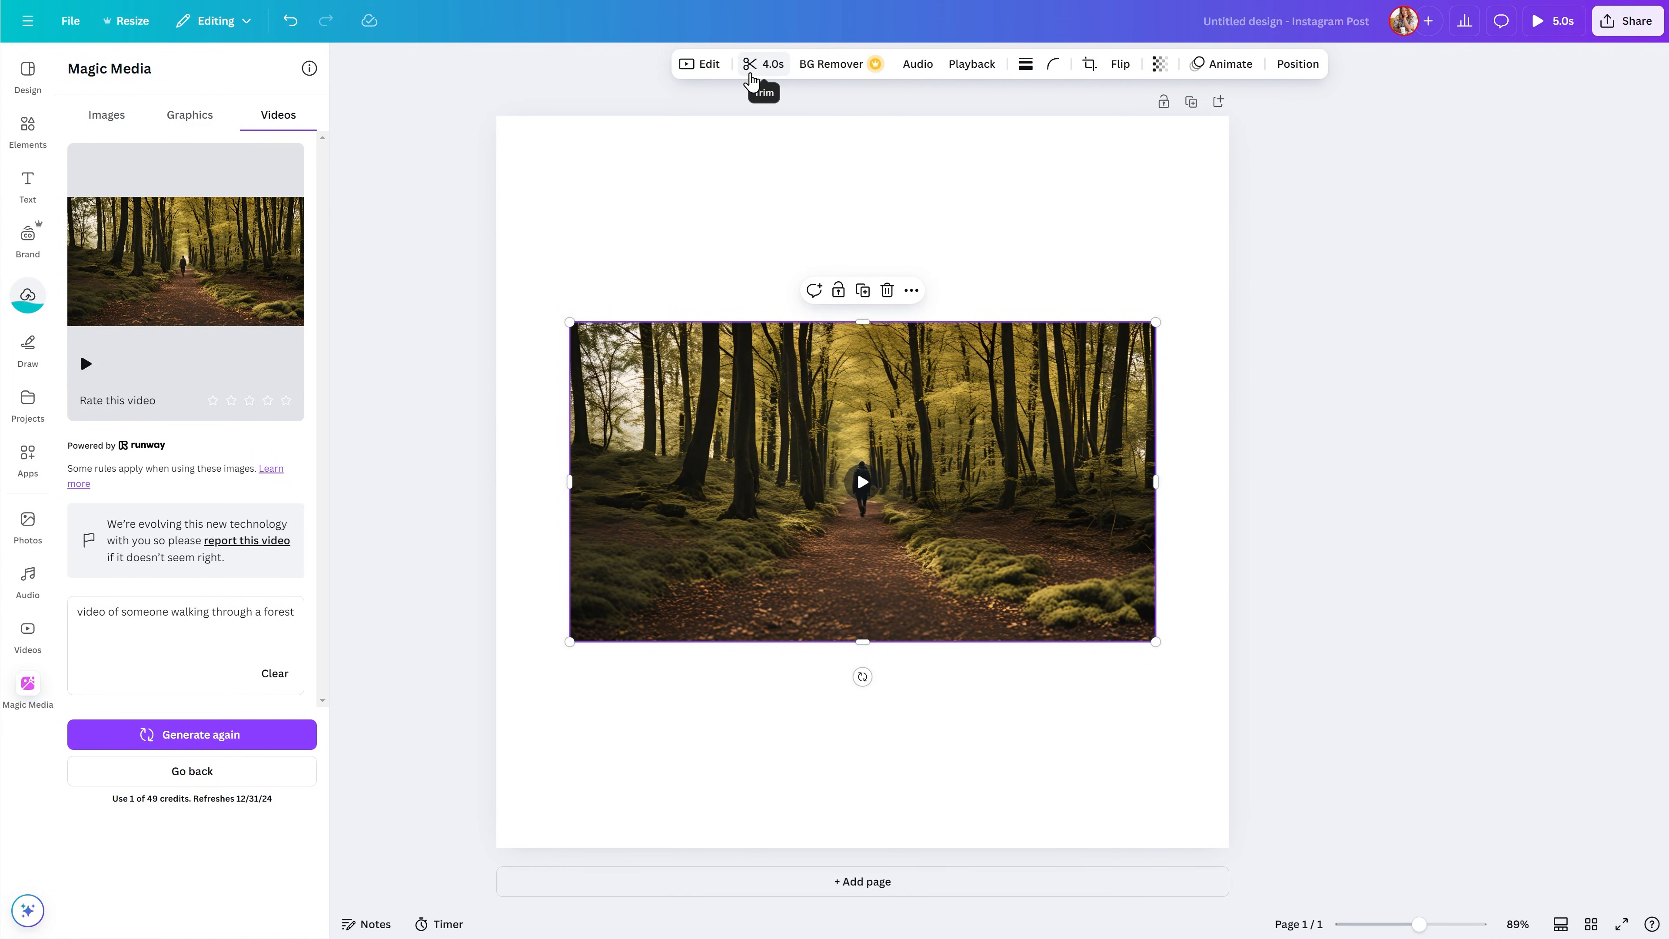
{"action": "left_click", "coordinate": [753, 70]}
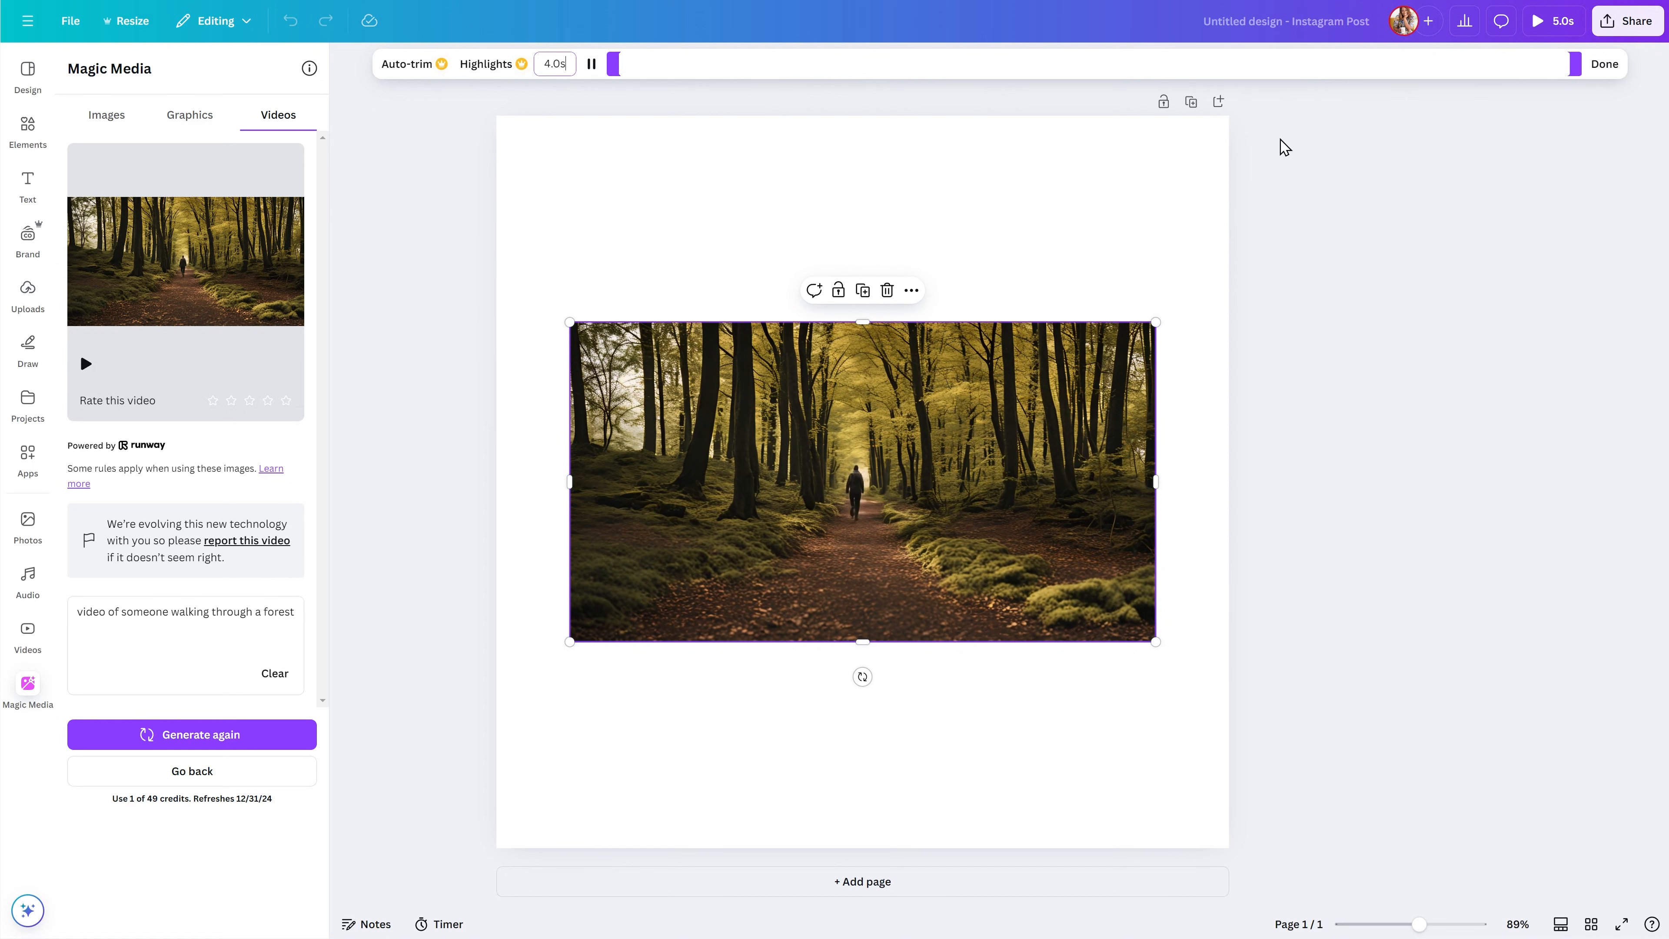
{"action": "left_click", "coordinate": [1601, 70]}
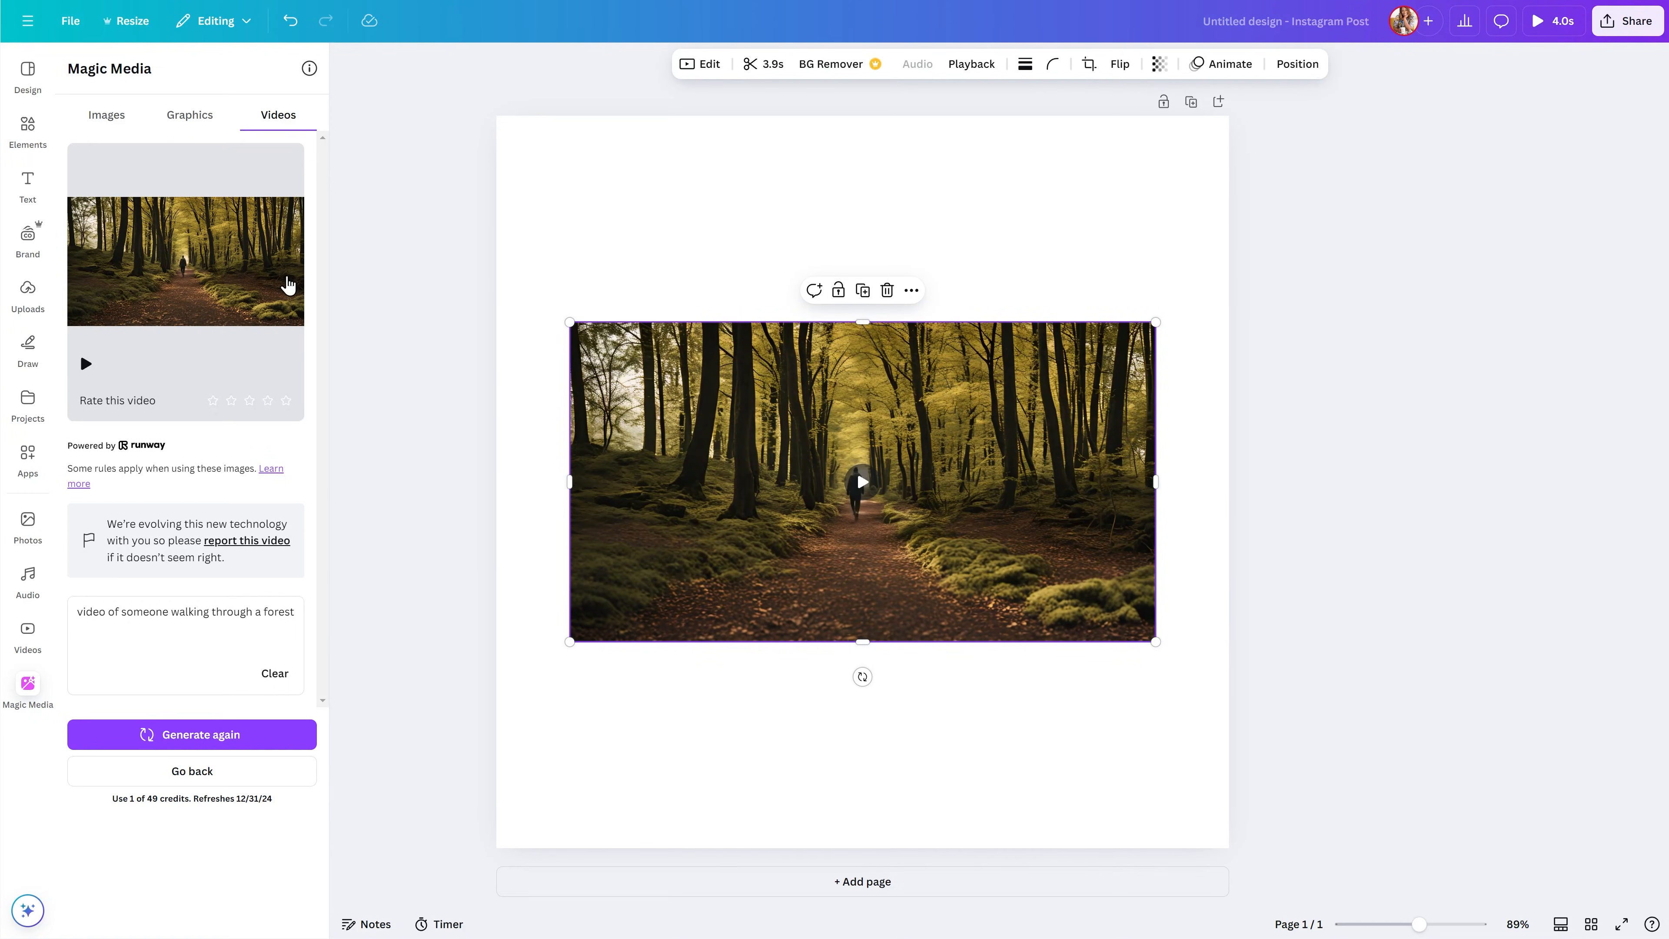
Review the images and graphics generators of Magic Media once more, and return to video generation
{"action": "left_click", "coordinate": [107, 117]}
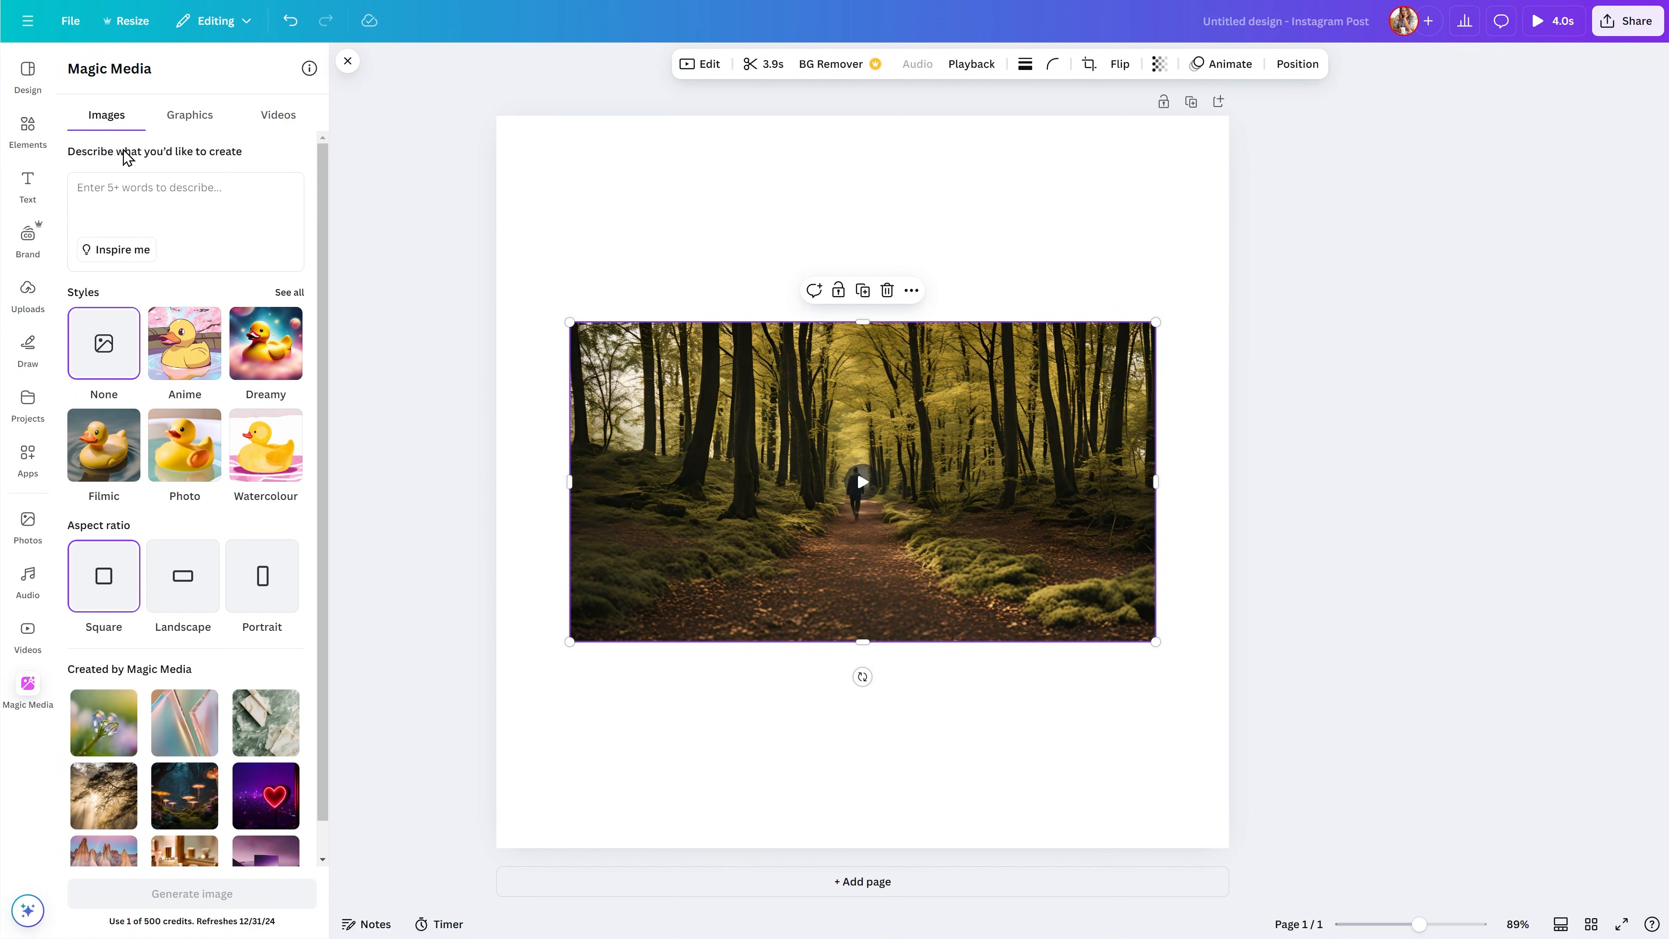
{"action": "left_click", "coordinate": [202, 117]}
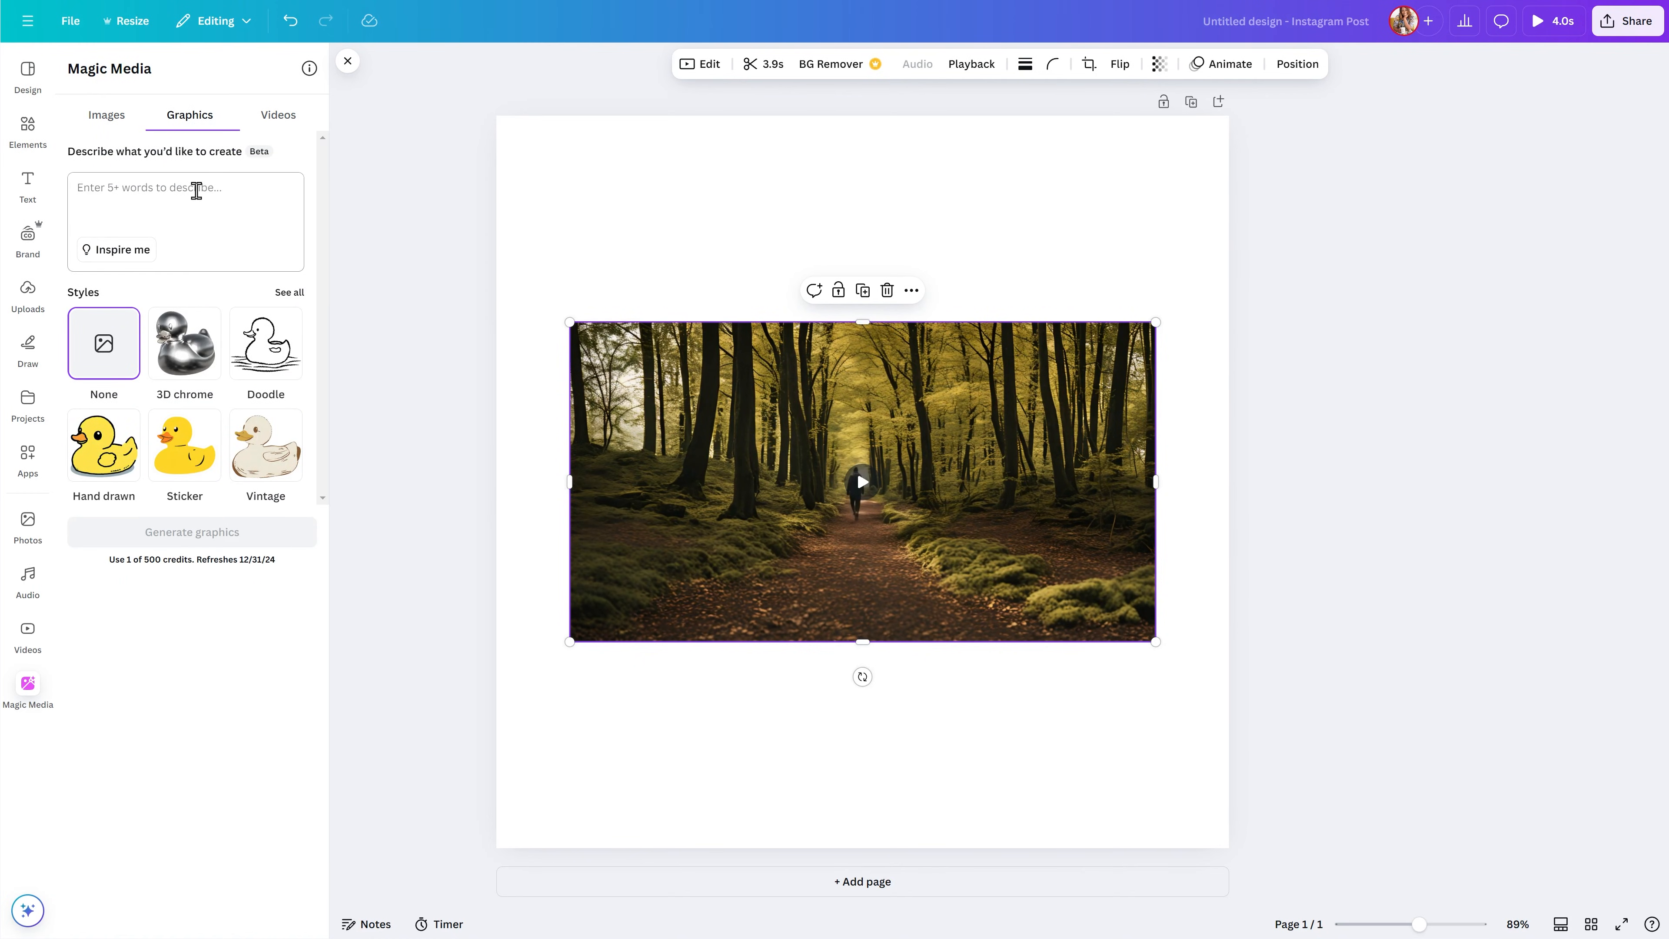
{"action": "left_click", "coordinate": [280, 116]}
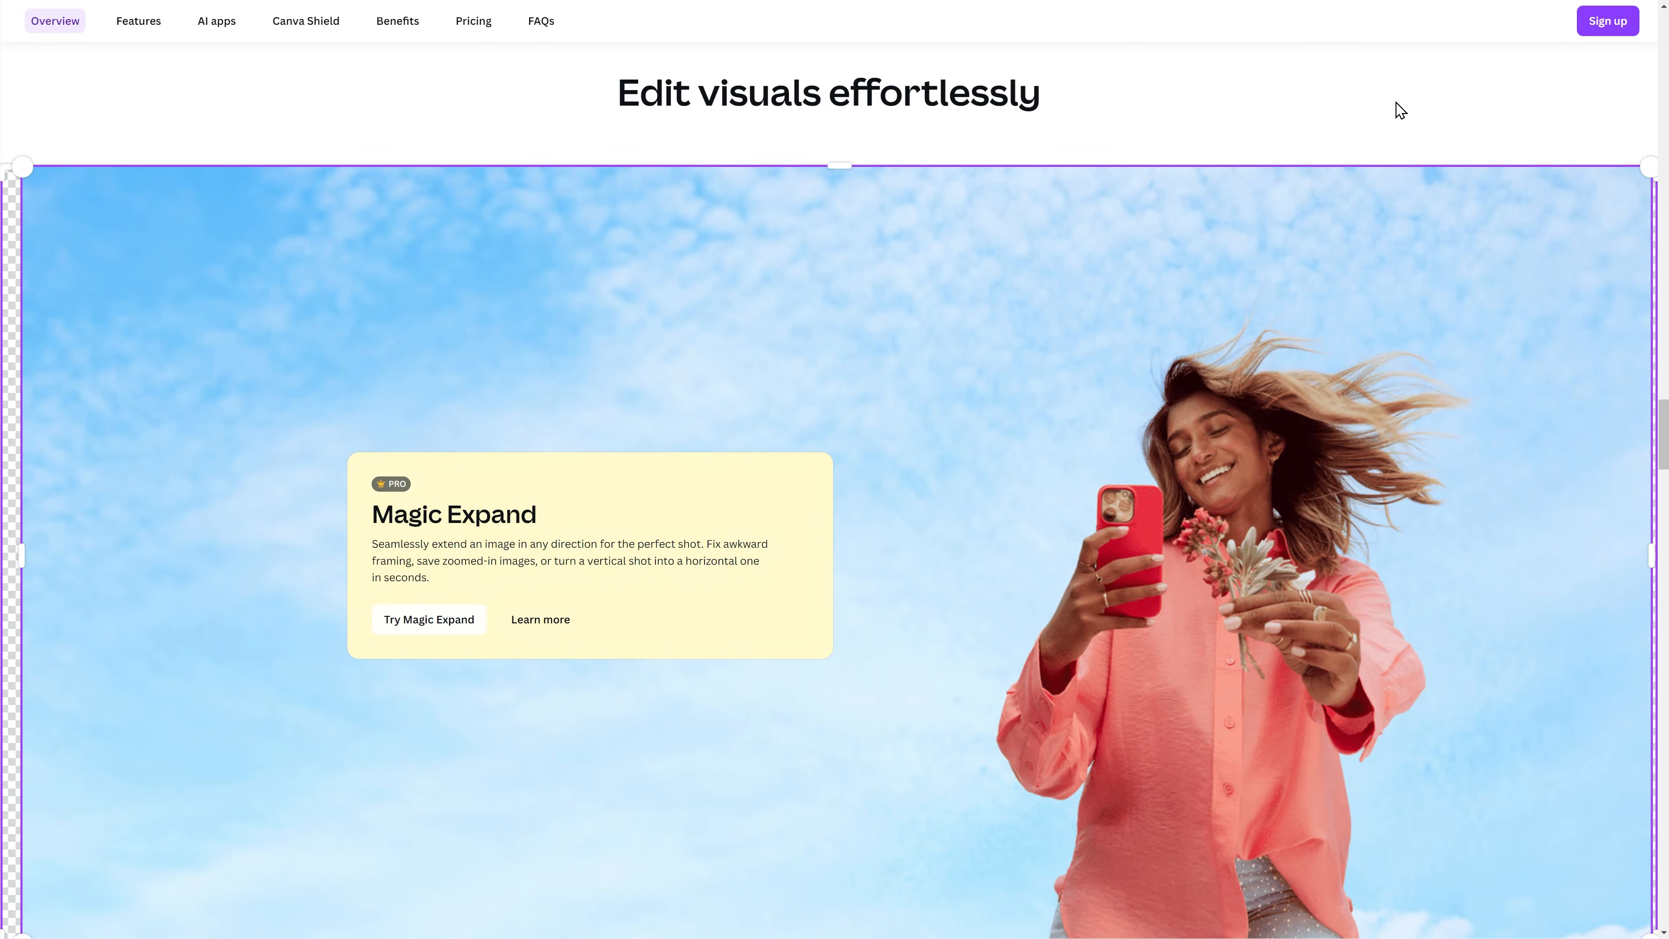
Look over Magic Expand on the AI tools web page, and start trying Magic Grab
{"action": "scroll", "coordinate": [1395, 121], "scroll_direction": "down", "scroll_amount": 2}
{"action": "scroll", "coordinate": [1335, 317], "scroll_direction": "up", "scroll_amount": 2}
{"action": "scroll", "coordinate": [1339, 325], "scroll_direction": "down", "scroll_amount": 3}
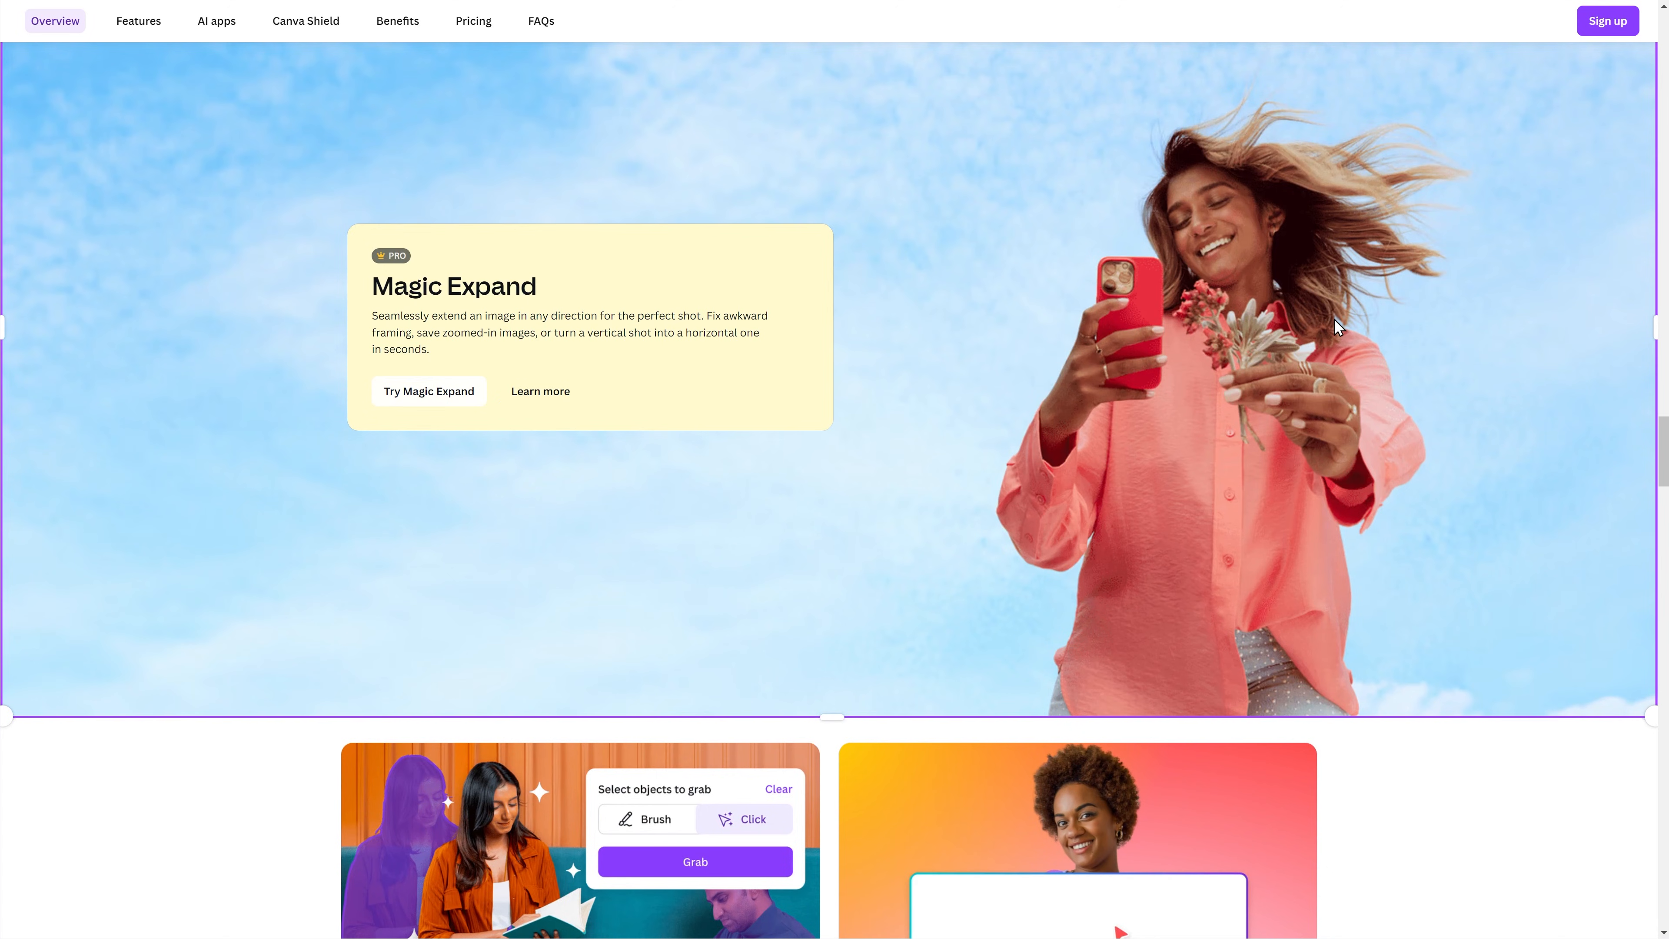
{"action": "scroll", "coordinate": [1335, 321], "scroll_direction": "down", "scroll_amount": 6}
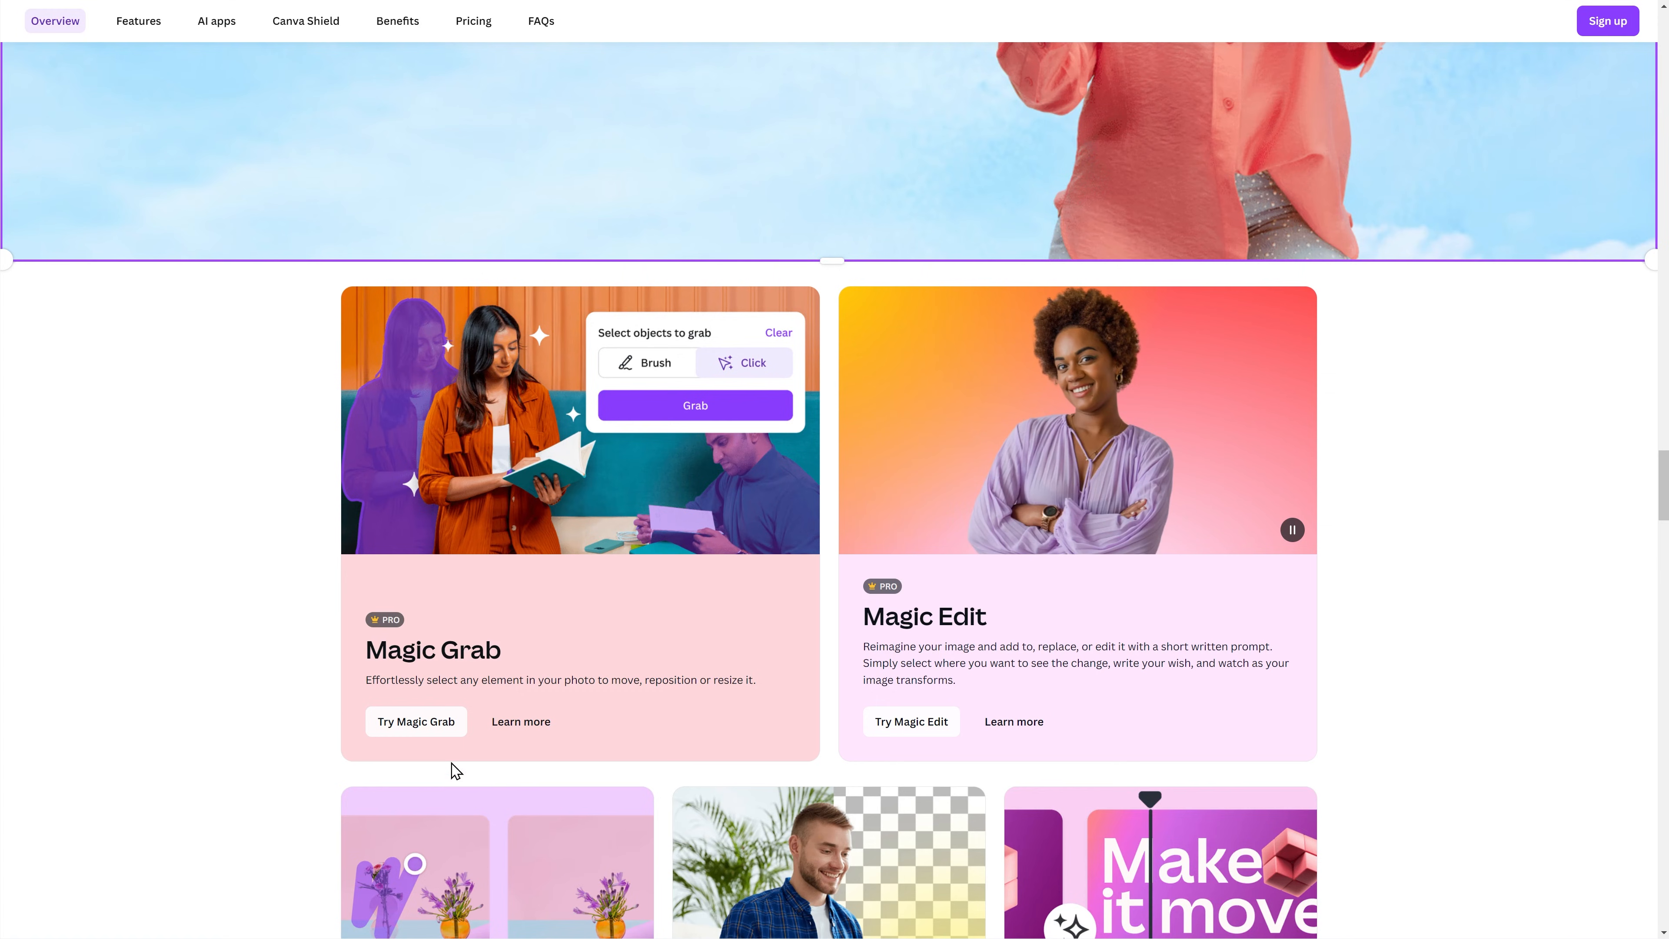
{"action": "left_click", "coordinate": [432, 731]}
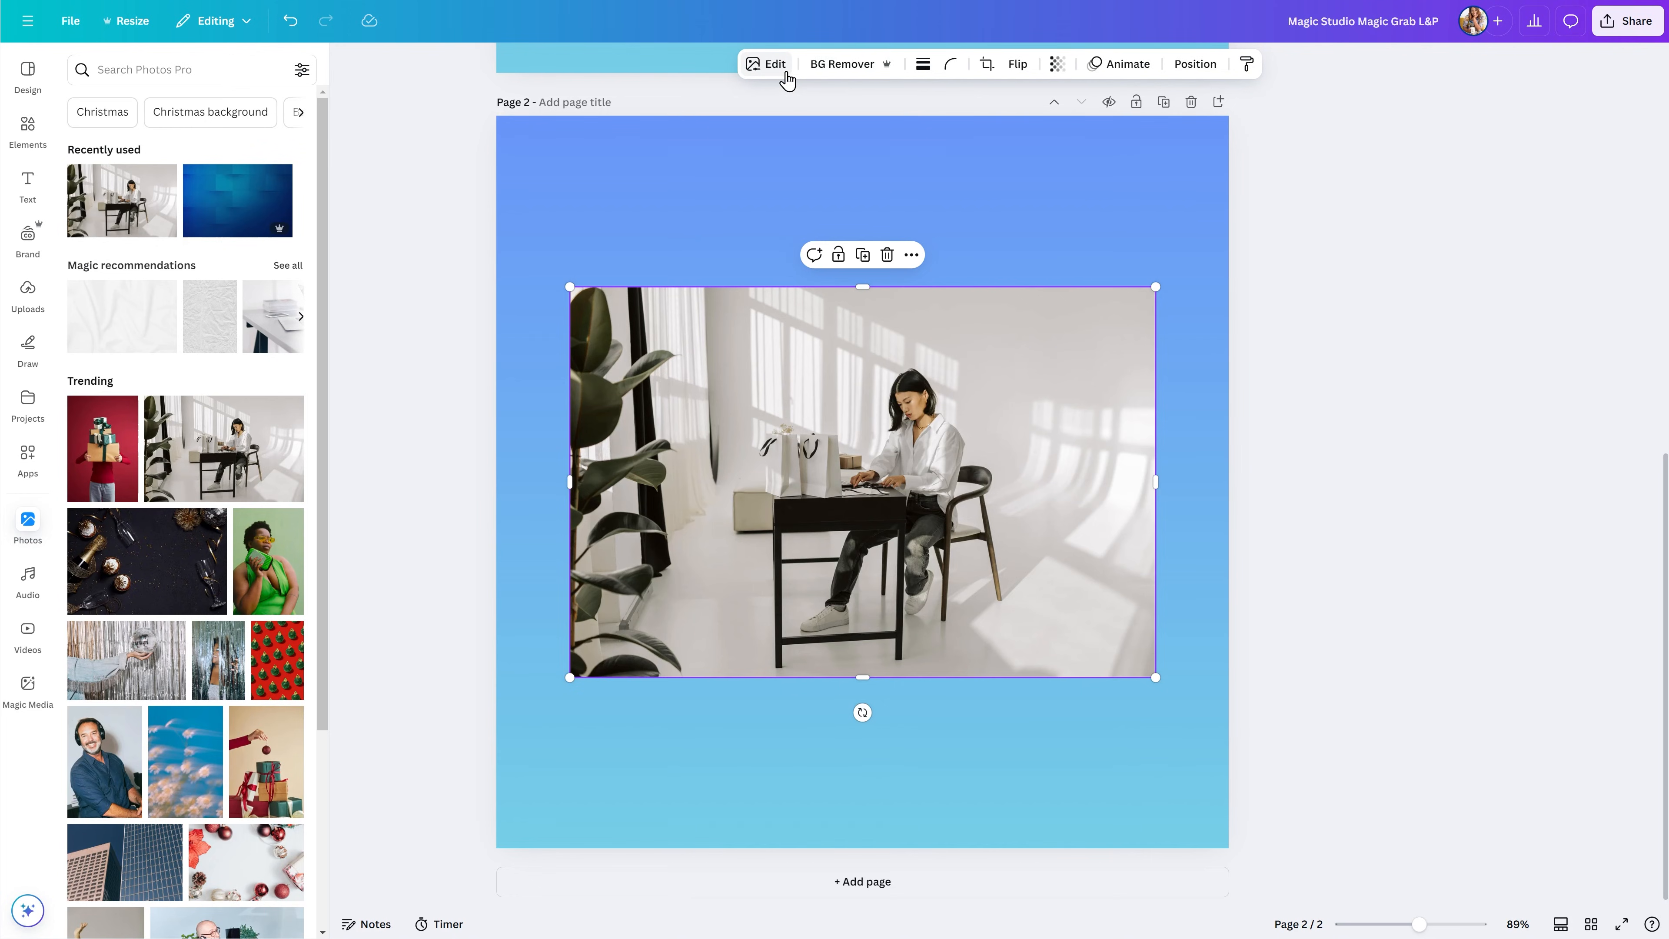
Use Magic Grab with brush size 86 to extract the woman, desk, chair and bags from the page 2 photo
{"action": "left_click", "coordinate": [774, 64]}
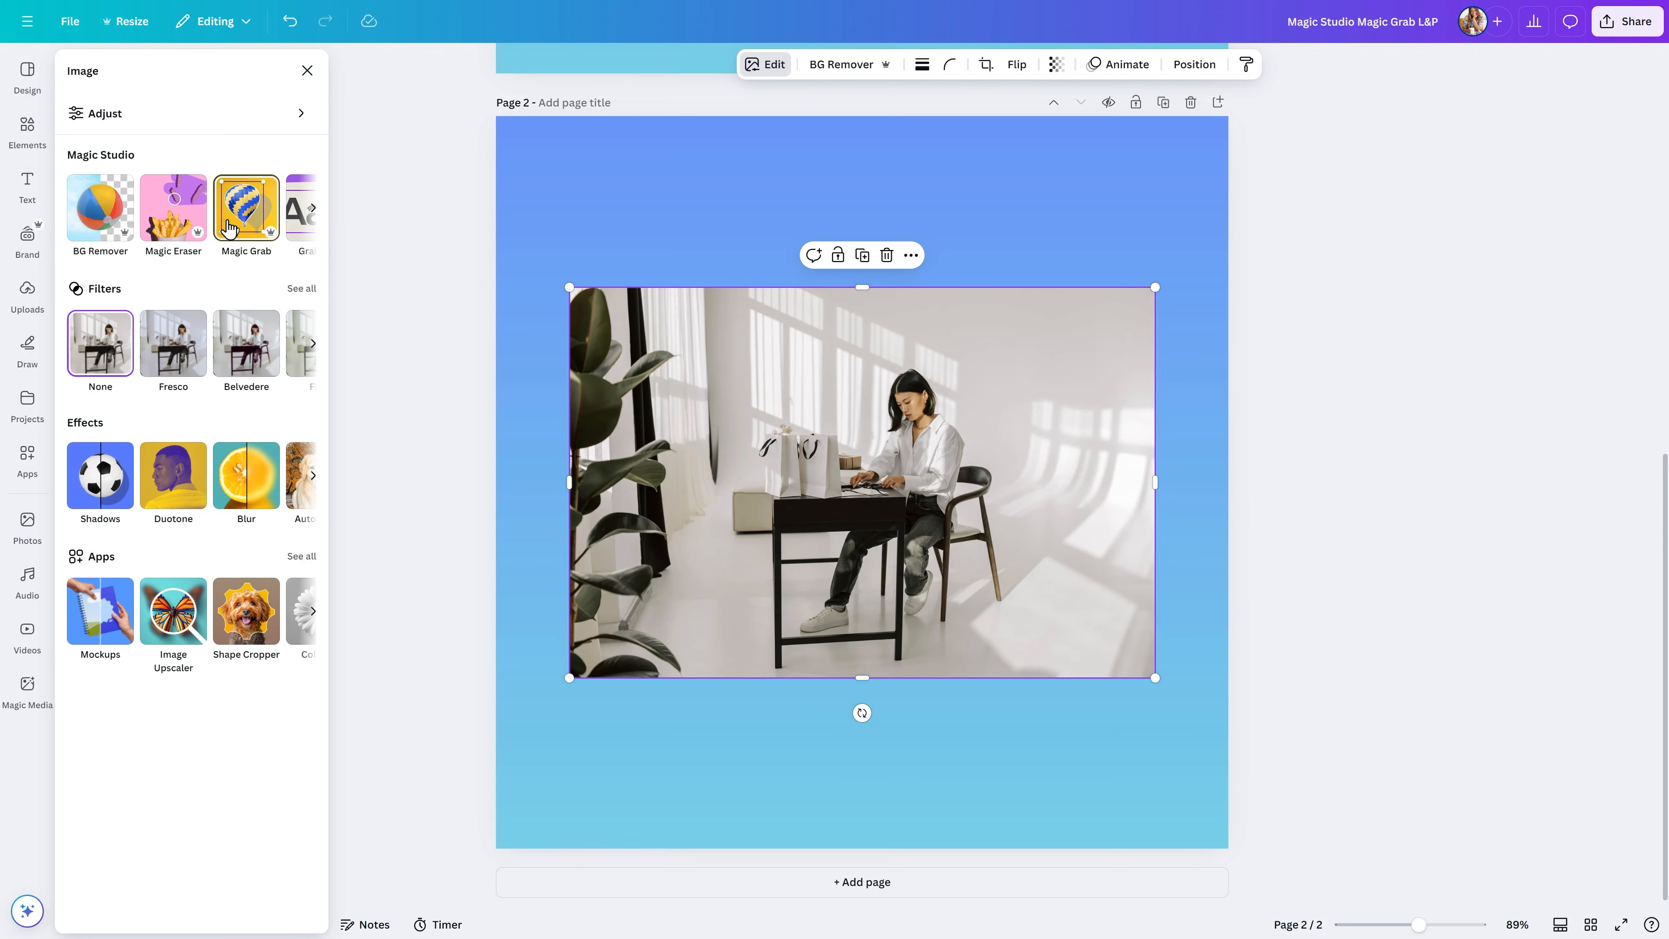
{"action": "left_click", "coordinate": [224, 227]}
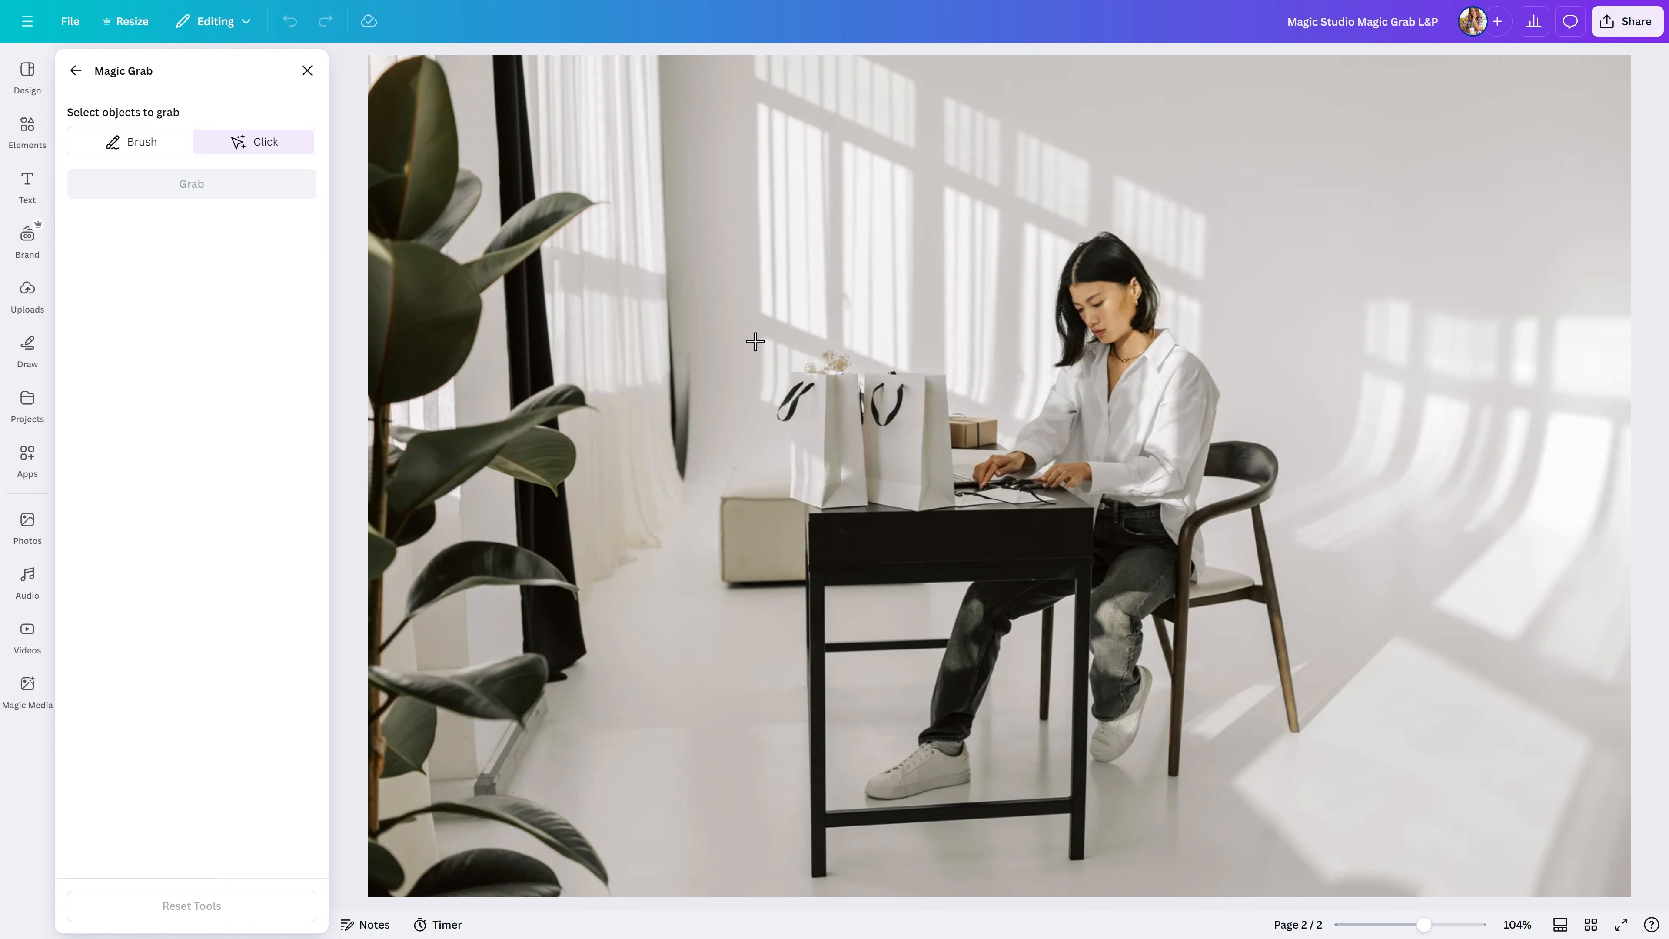
{"action": "left_click", "coordinate": [844, 473]}
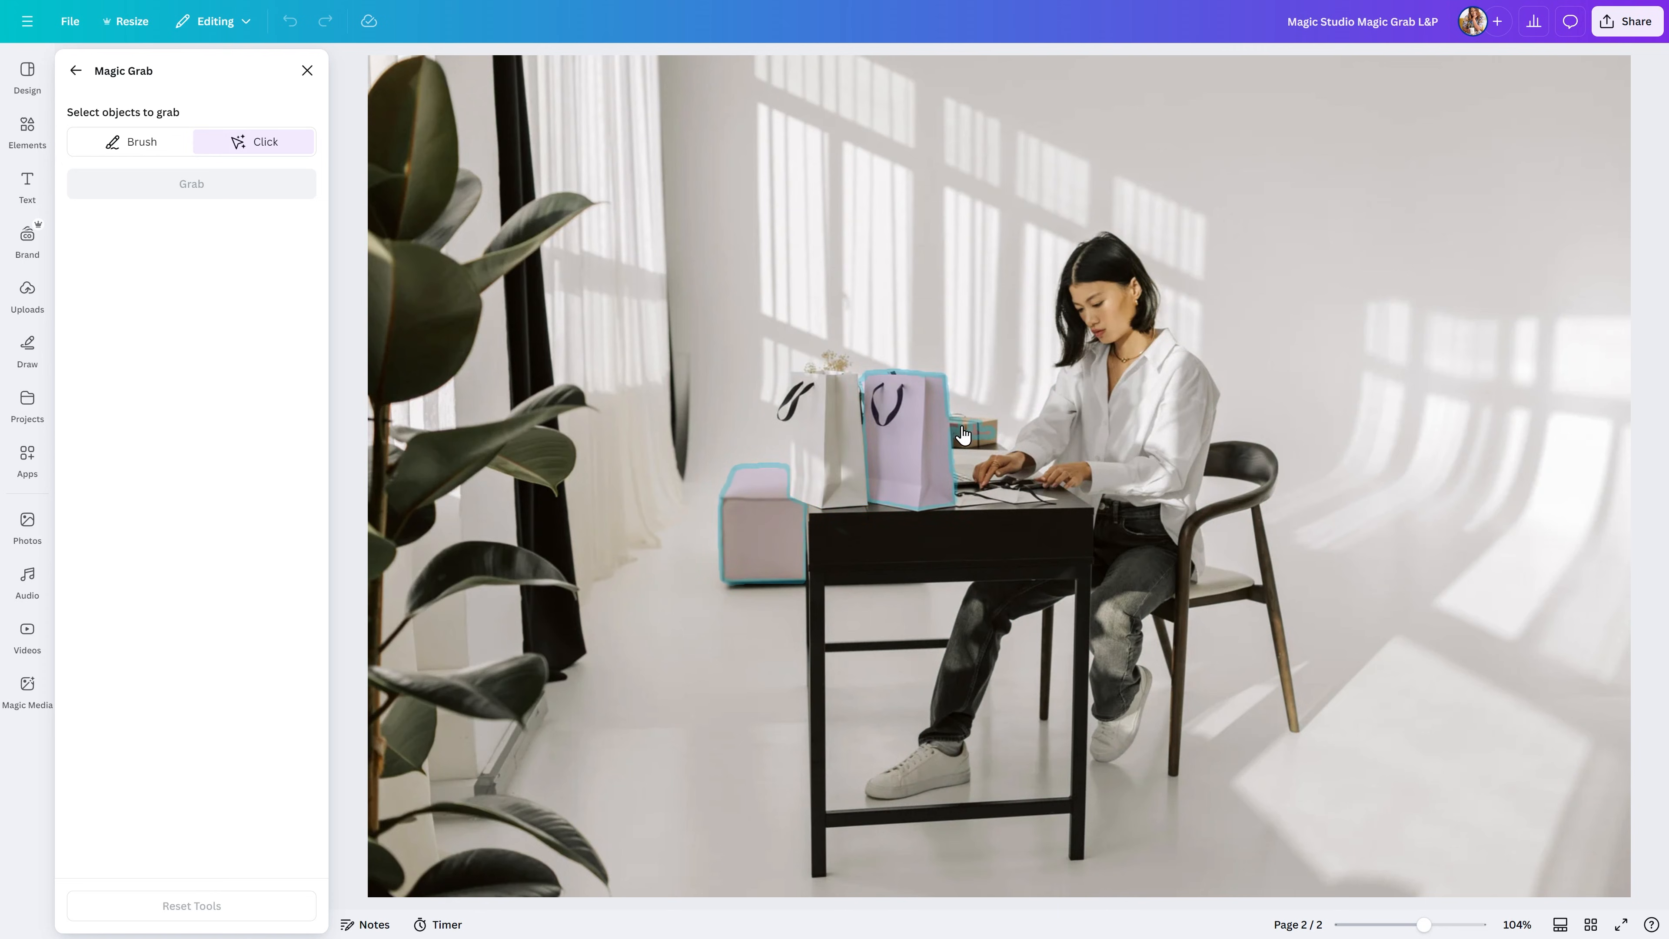
{"action": "left_click", "coordinate": [131, 145]}
{"action": "left_click_drag", "start_coordinate": [150, 201], "coordinate": [254, 239]}
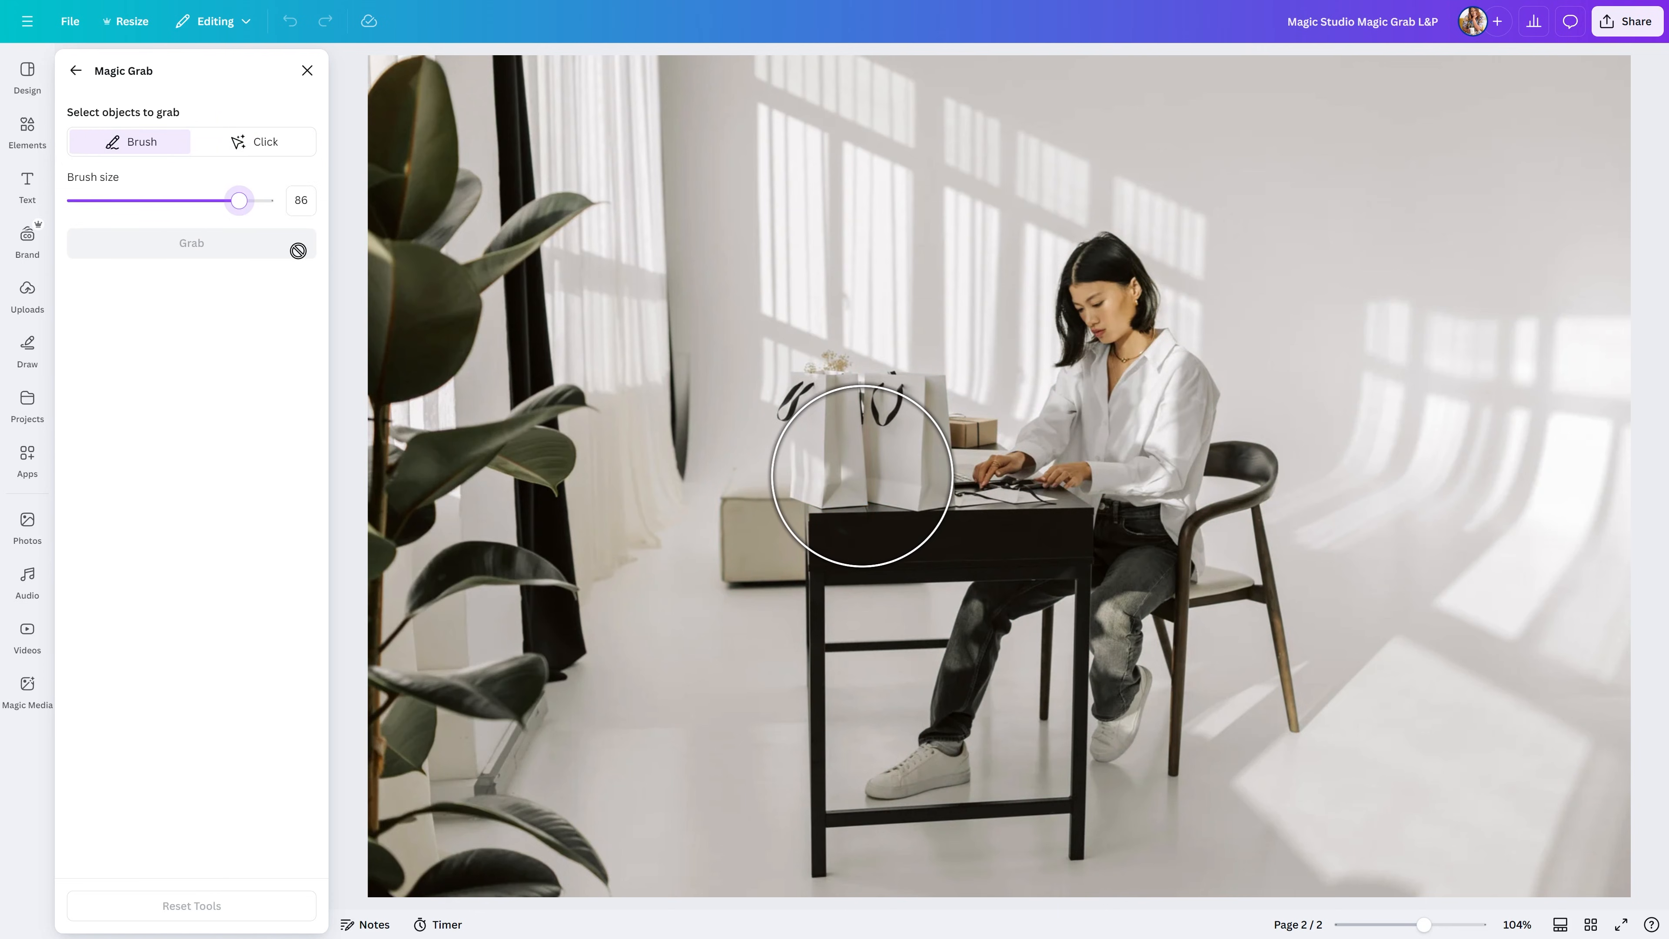
{"action": "mouse_move", "coordinate": [876, 445]}
{"action": "left_mouse_down"}
{"action": "mouse_move", "coordinate": [900, 722]}
{"action": "mouse_move", "coordinate": [885, 816]}
{"action": "mouse_move", "coordinate": [913, 772]}
{"action": "mouse_move", "coordinate": [1021, 794]}
{"action": "mouse_move", "coordinate": [1030, 772]}
{"action": "mouse_move", "coordinate": [993, 645]}
{"action": "mouse_move", "coordinate": [1080, 615]}
{"action": "mouse_move", "coordinate": [1121, 697]}
{"action": "mouse_move", "coordinate": [1172, 702]}
{"action": "mouse_move", "coordinate": [1220, 609]}
{"action": "mouse_move", "coordinate": [1252, 680]}
{"action": "mouse_move", "coordinate": [1210, 503]}
{"action": "mouse_move", "coordinate": [1121, 316]}
{"action": "mouse_move", "coordinate": [1101, 419]}
{"action": "mouse_move", "coordinate": [1025, 519]}
{"action": "left_mouse_up"}
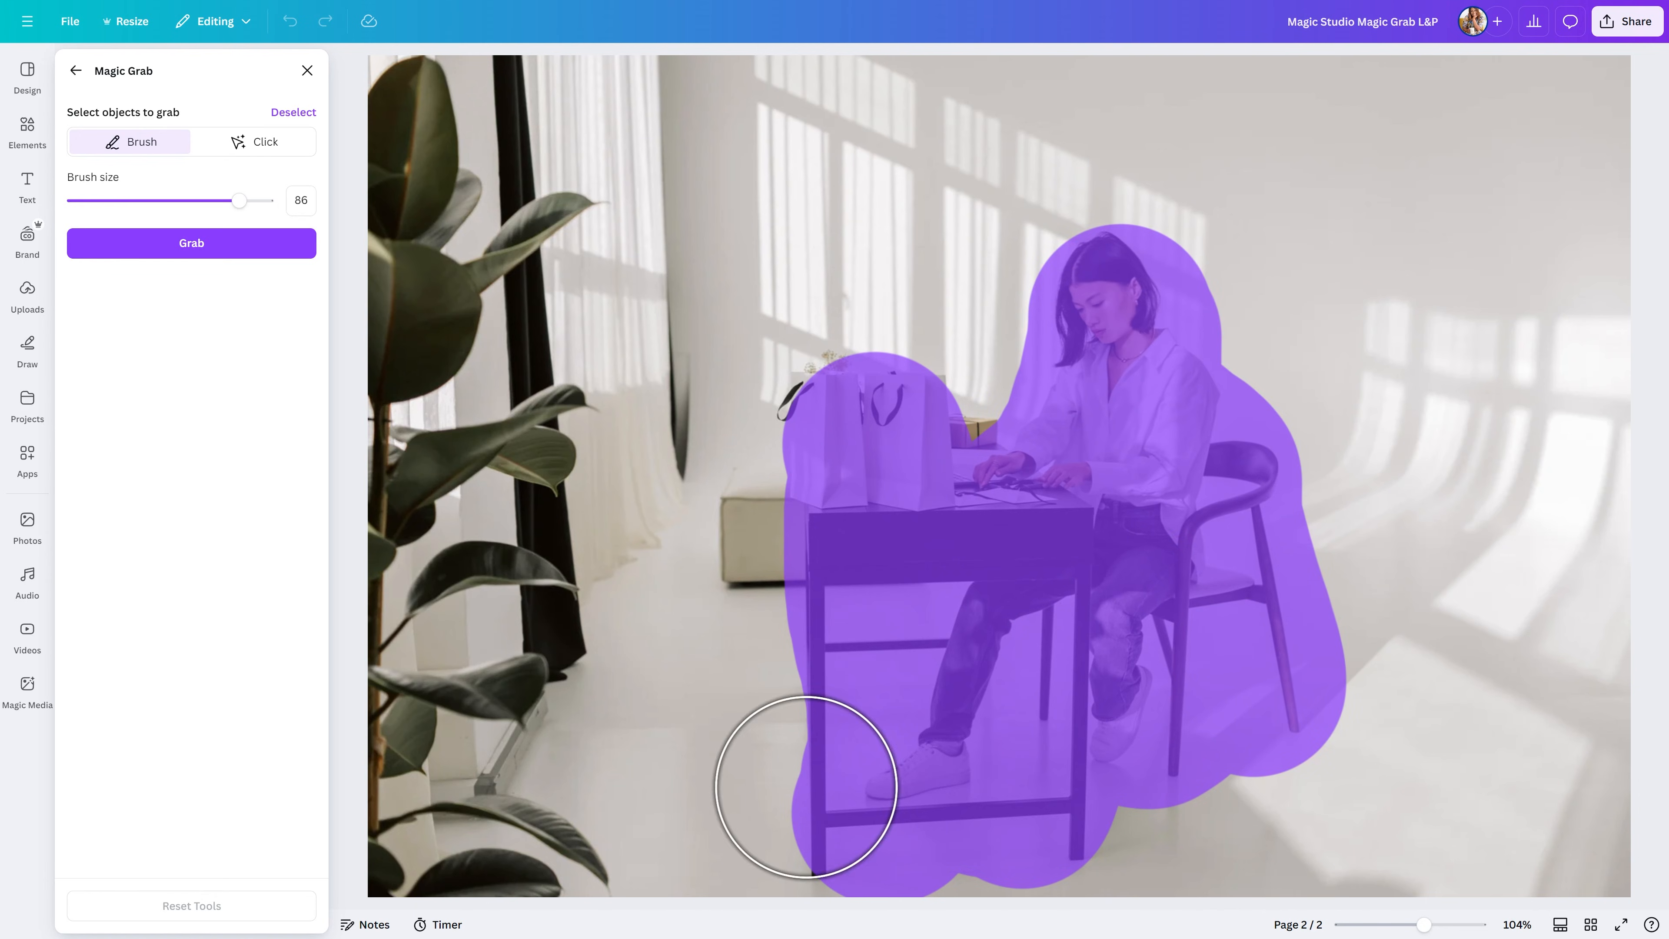
{"action": "left_click", "coordinate": [180, 251]}
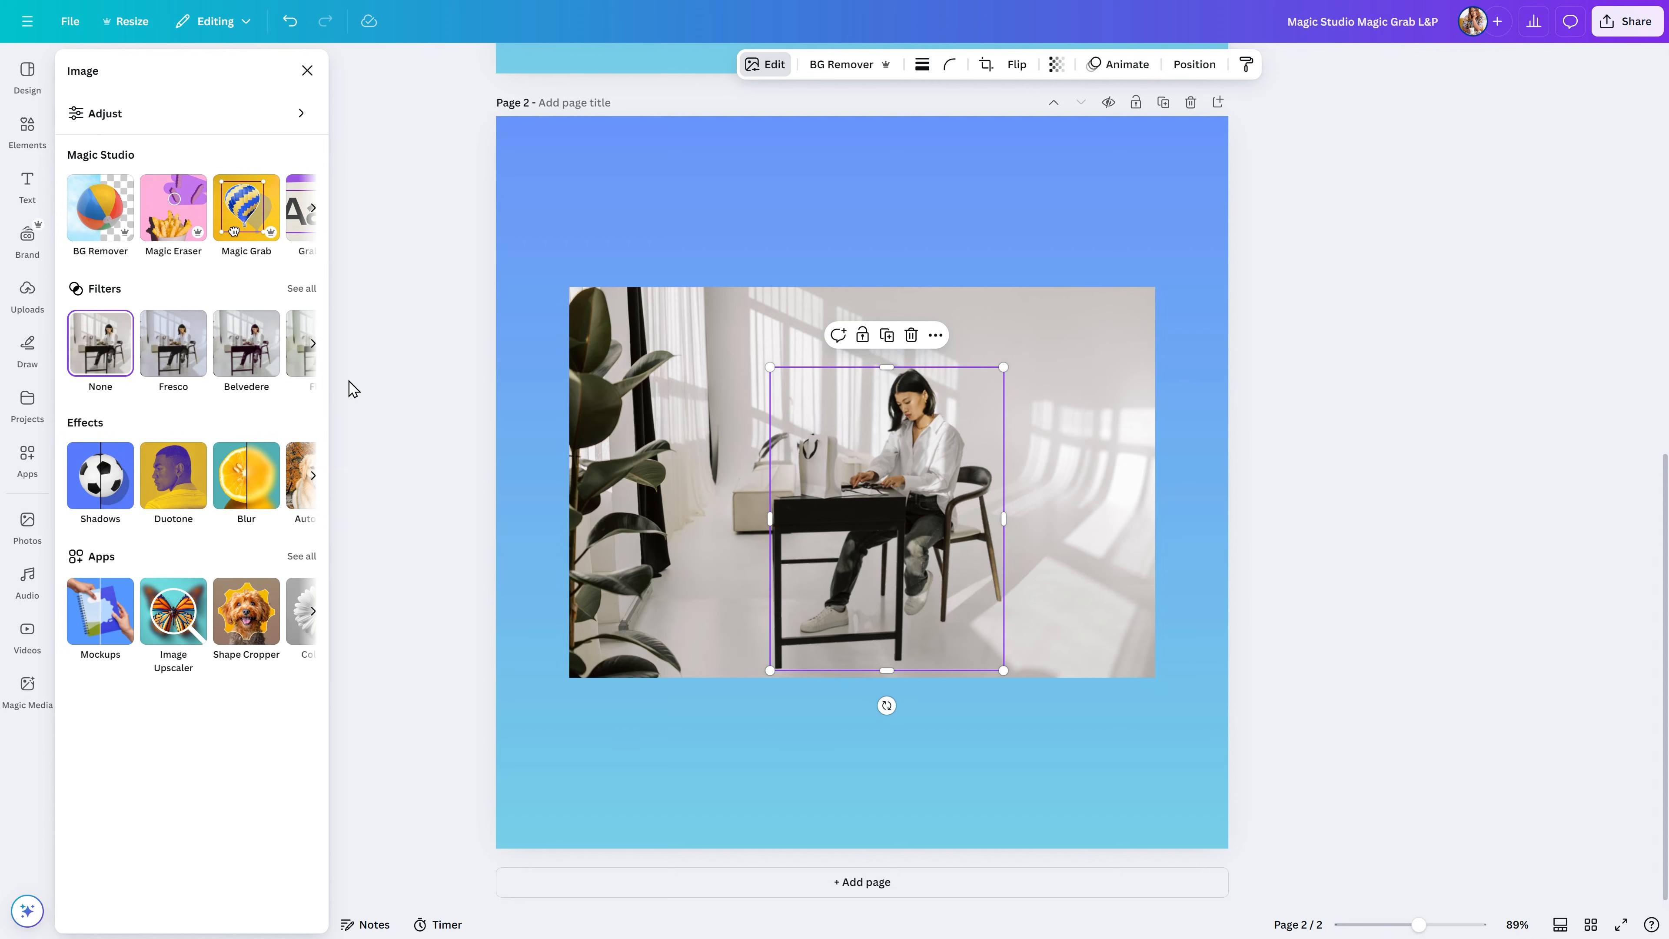
Move the grabbed woman and desk to the photo's right side, and enlarge the background photo to cover the whole page
{"action": "left_click_drag", "start_coordinate": [883, 485], "coordinate": [1036, 494]}
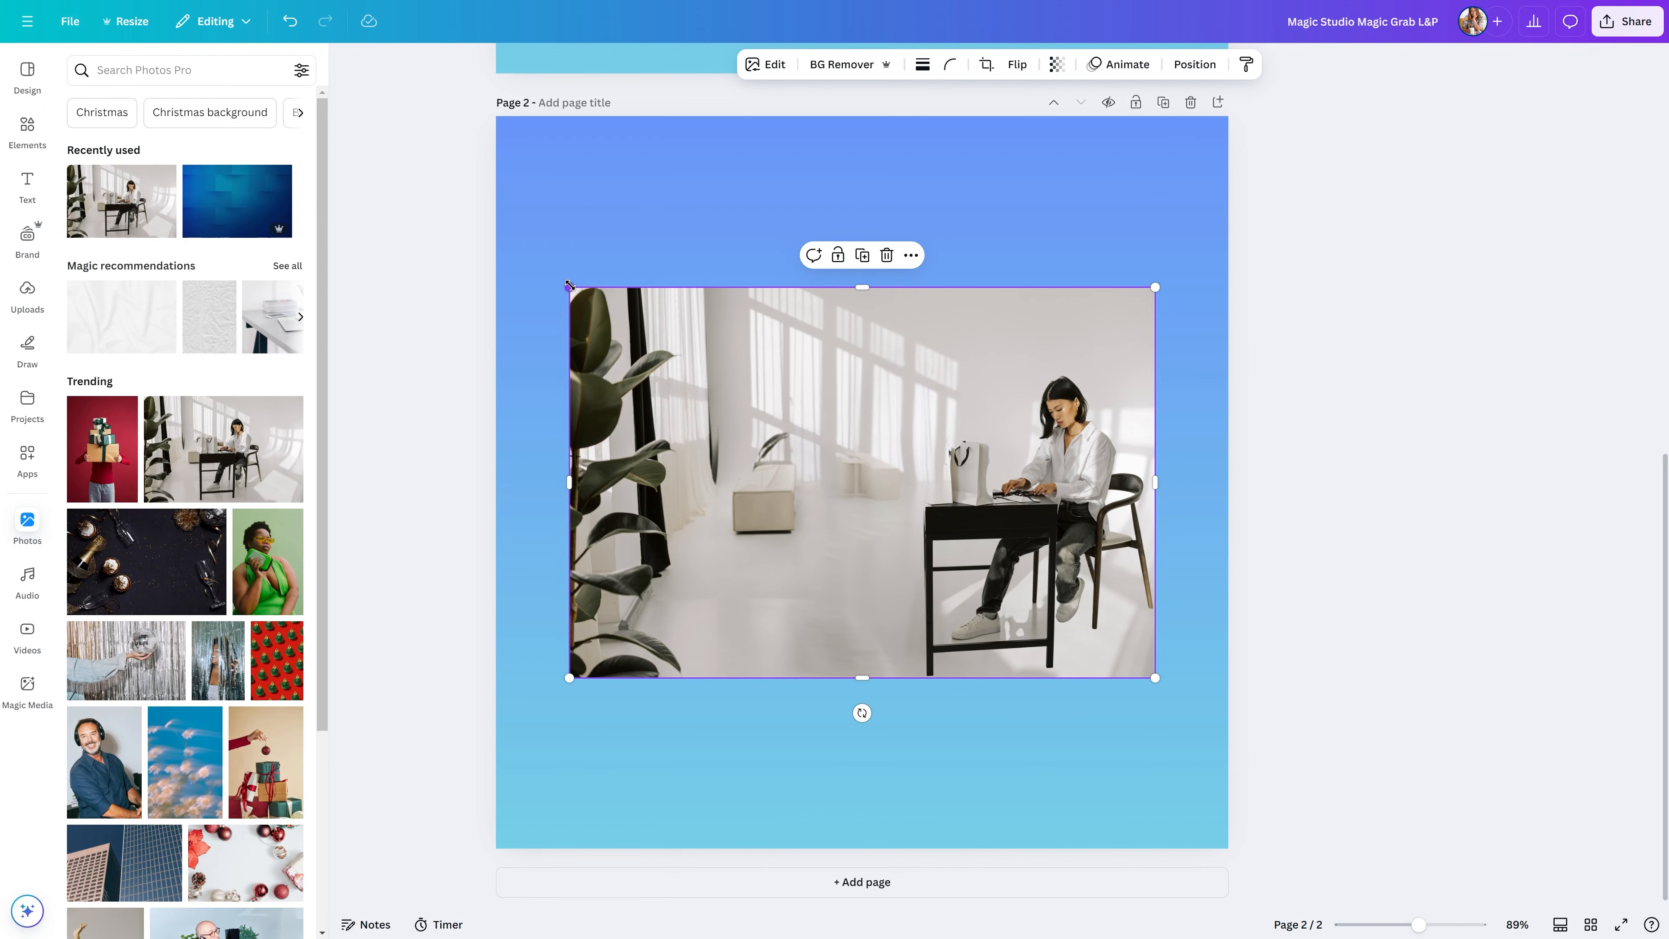
{"action": "left_click_drag", "start_coordinate": [569, 287], "coordinate": [349, 59]}
{"action": "left_click_drag", "start_coordinate": [801, 391], "coordinate": [1018, 564]}
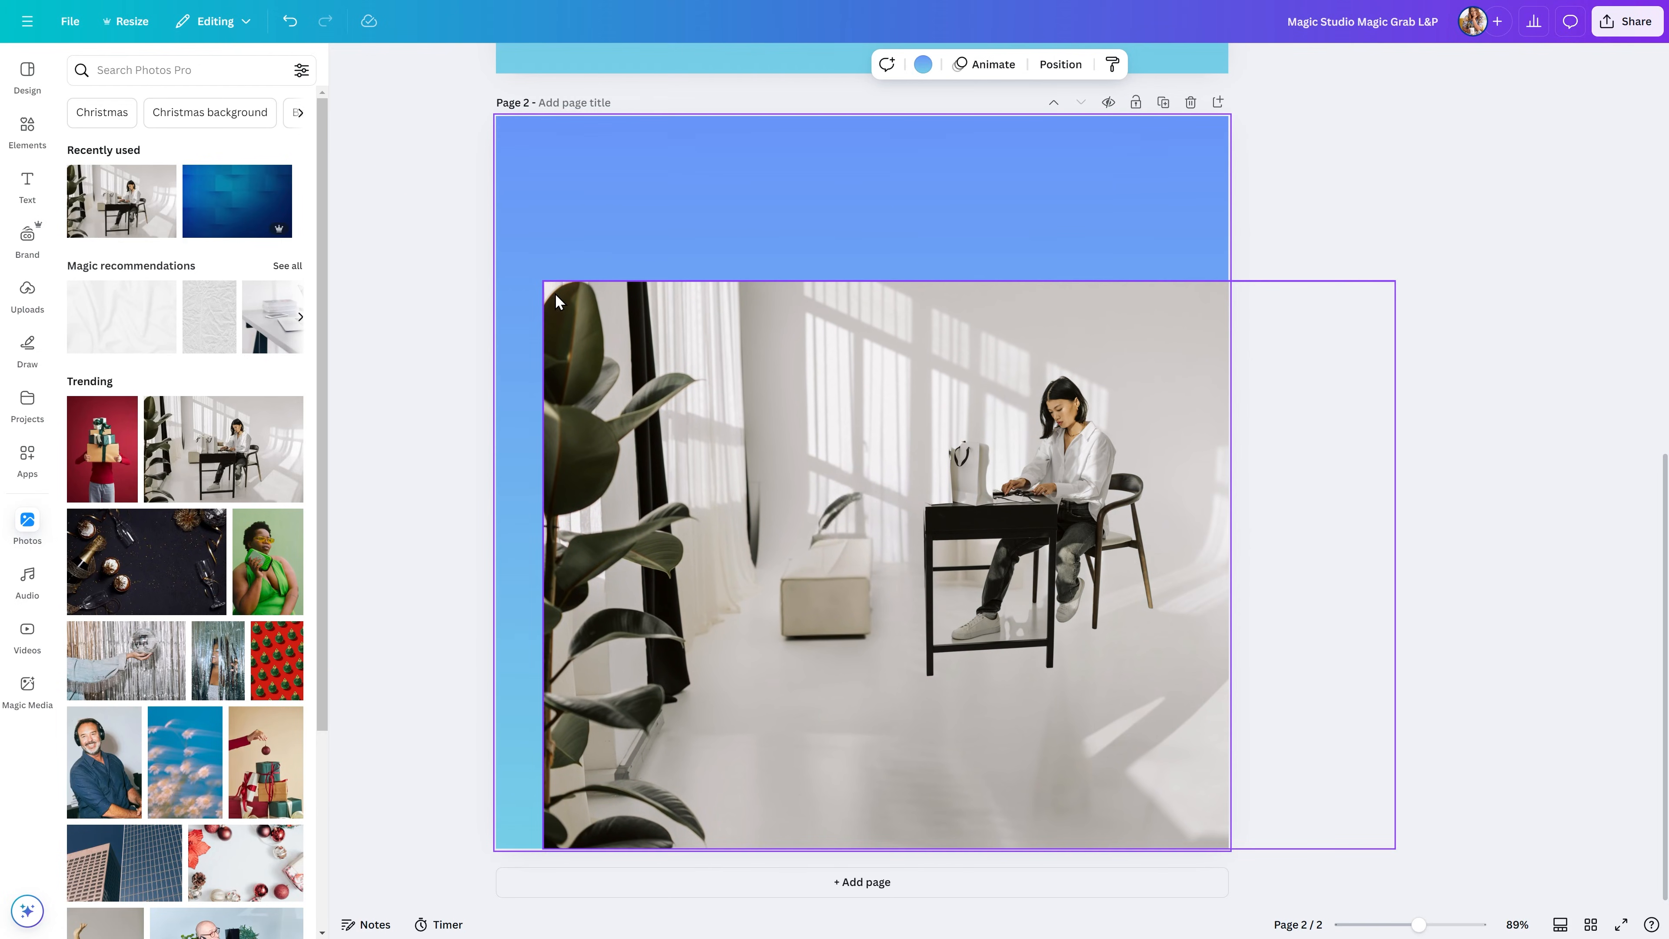
{"action": "left_click_drag", "start_coordinate": [542, 281], "coordinate": [369, 10]}
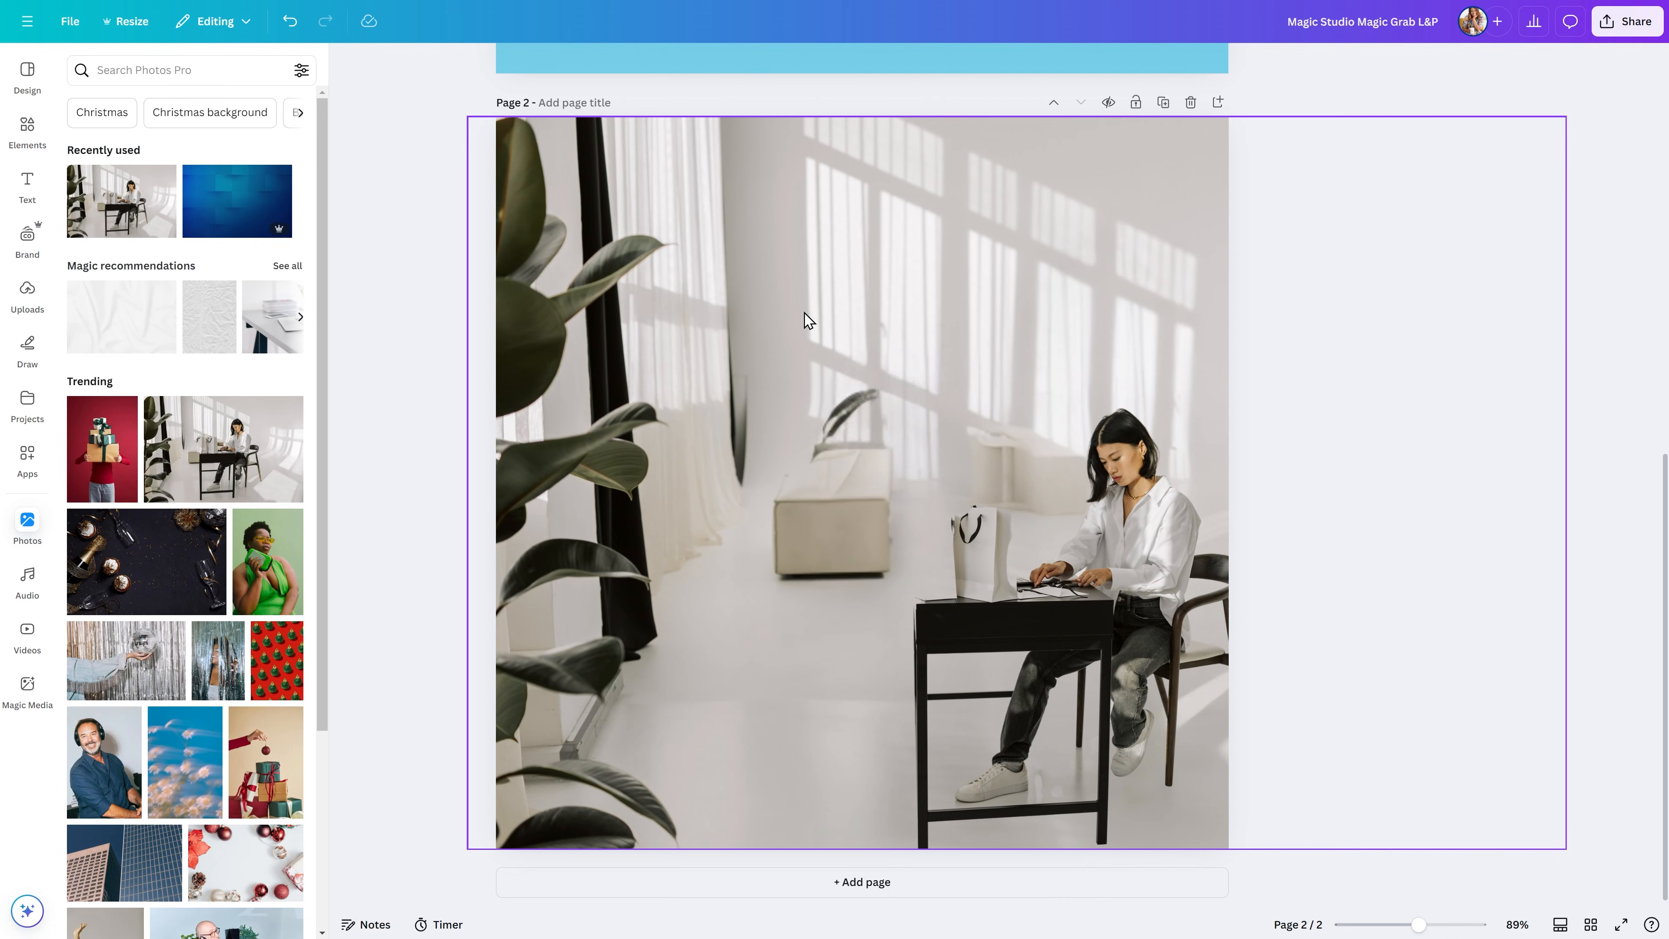
Shrink the grabbed woman-and-desk cutout and place it in the lower right corner of the page
{"action": "left_click", "coordinate": [1173, 640]}
{"action": "left_click_drag", "start_coordinate": [913, 404], "coordinate": [991, 506]}
{"action": "mouse_move", "coordinate": [1067, 670]}
{"action": "left_mouse_down"}
{"action": "mouse_move", "coordinate": [1052, 657]}
{"action": "mouse_move", "coordinate": [1062, 671]}
{"action": "left_mouse_up"}
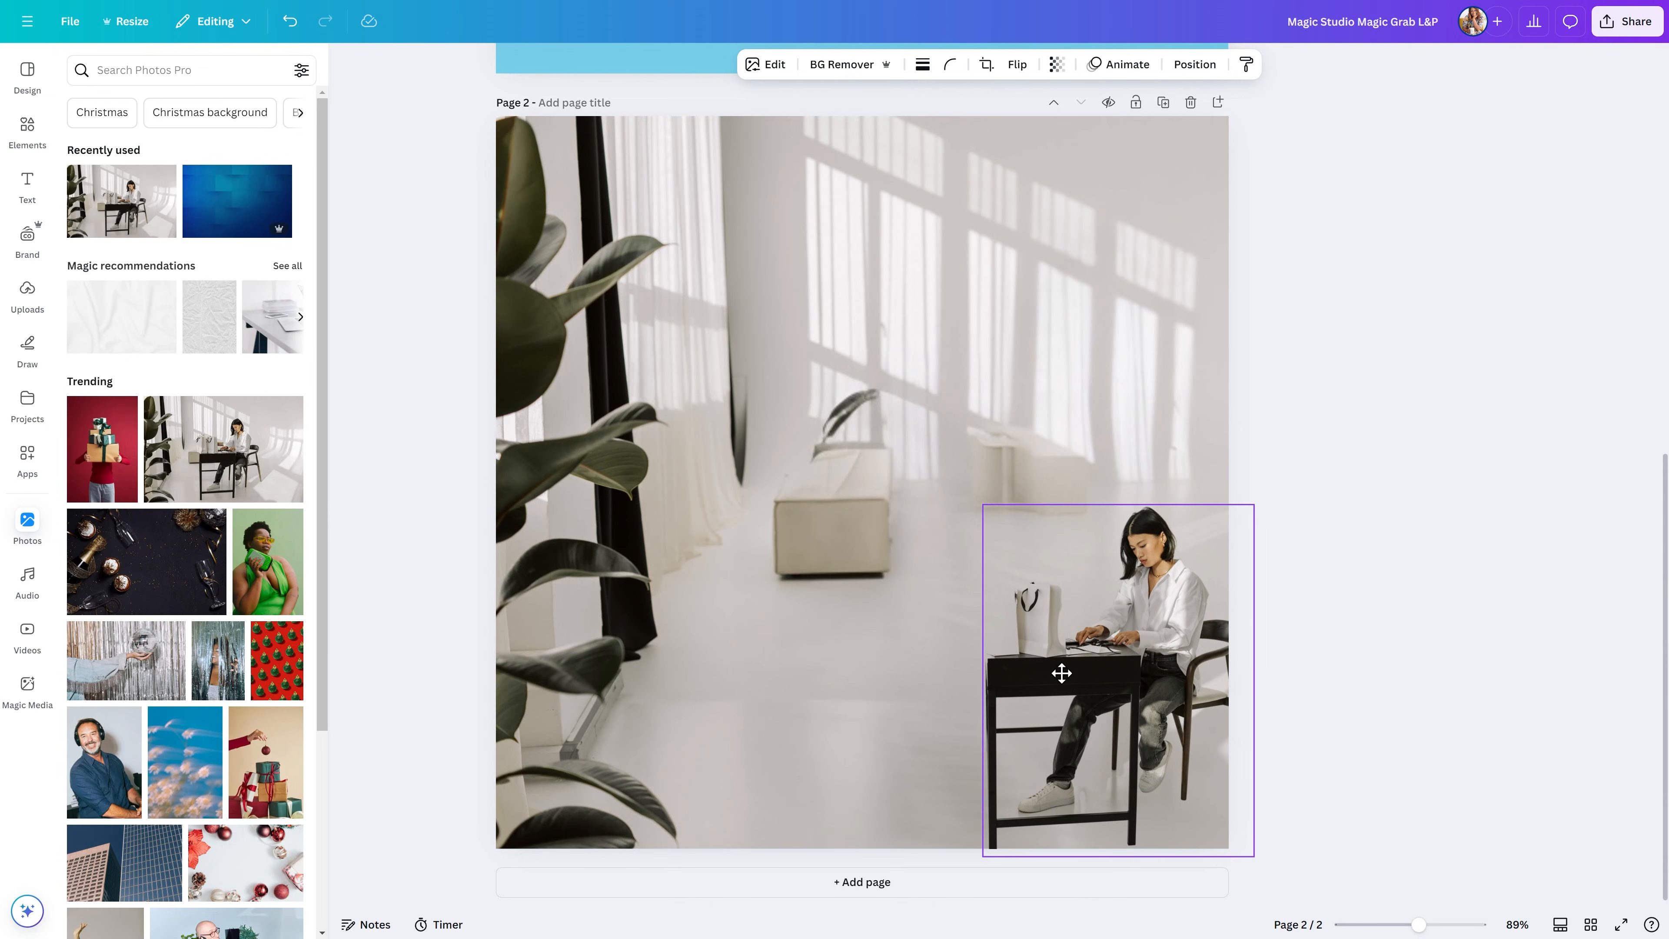
{"action": "left_click", "coordinate": [1374, 451]}
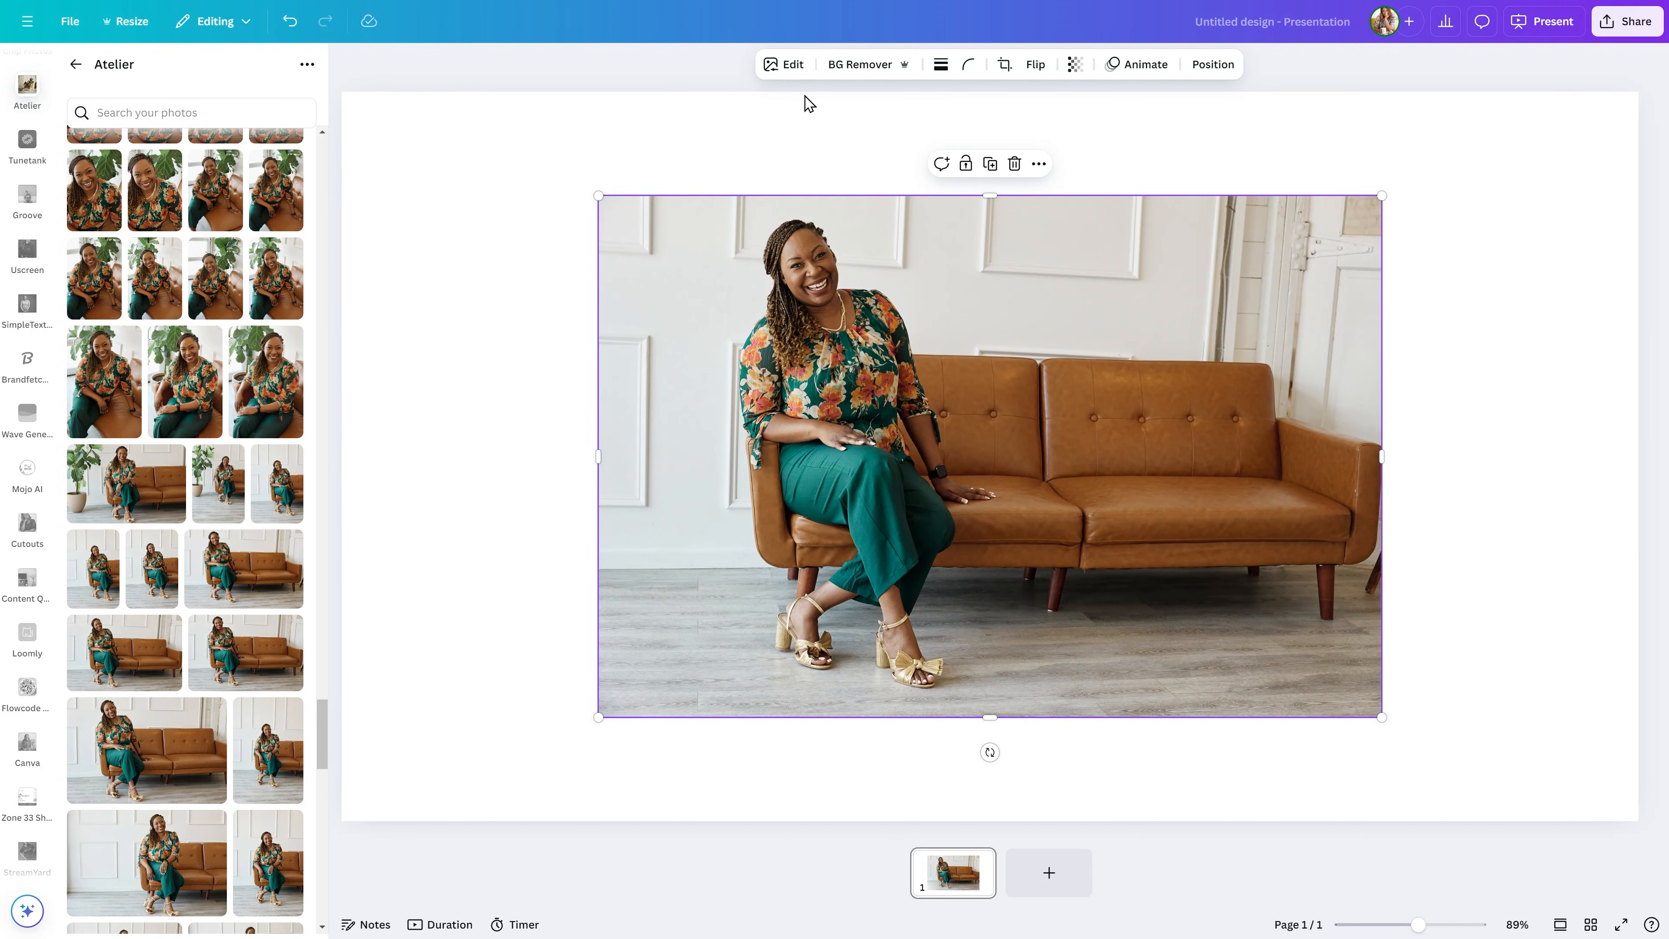
In the presentation design, extract the woman from the sofa photo with Magic Grab's Click selection
{"action": "left_click", "coordinate": [786, 79]}
{"action": "left_click", "coordinate": [234, 228]}
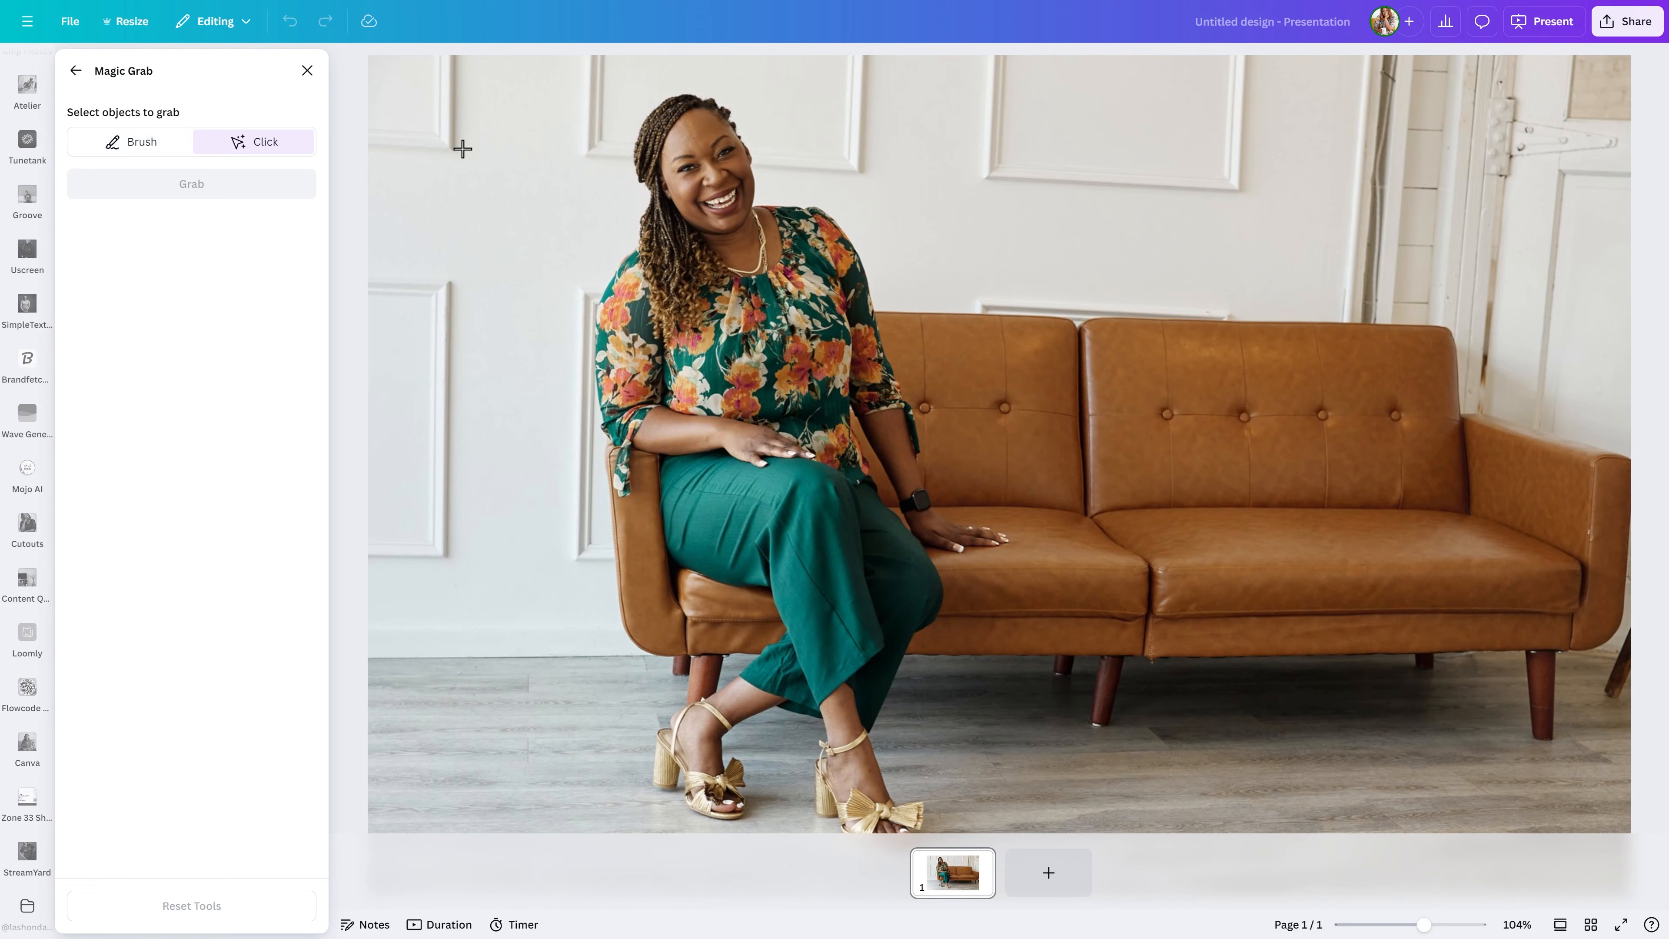
{"action": "left_click", "coordinate": [723, 346]}
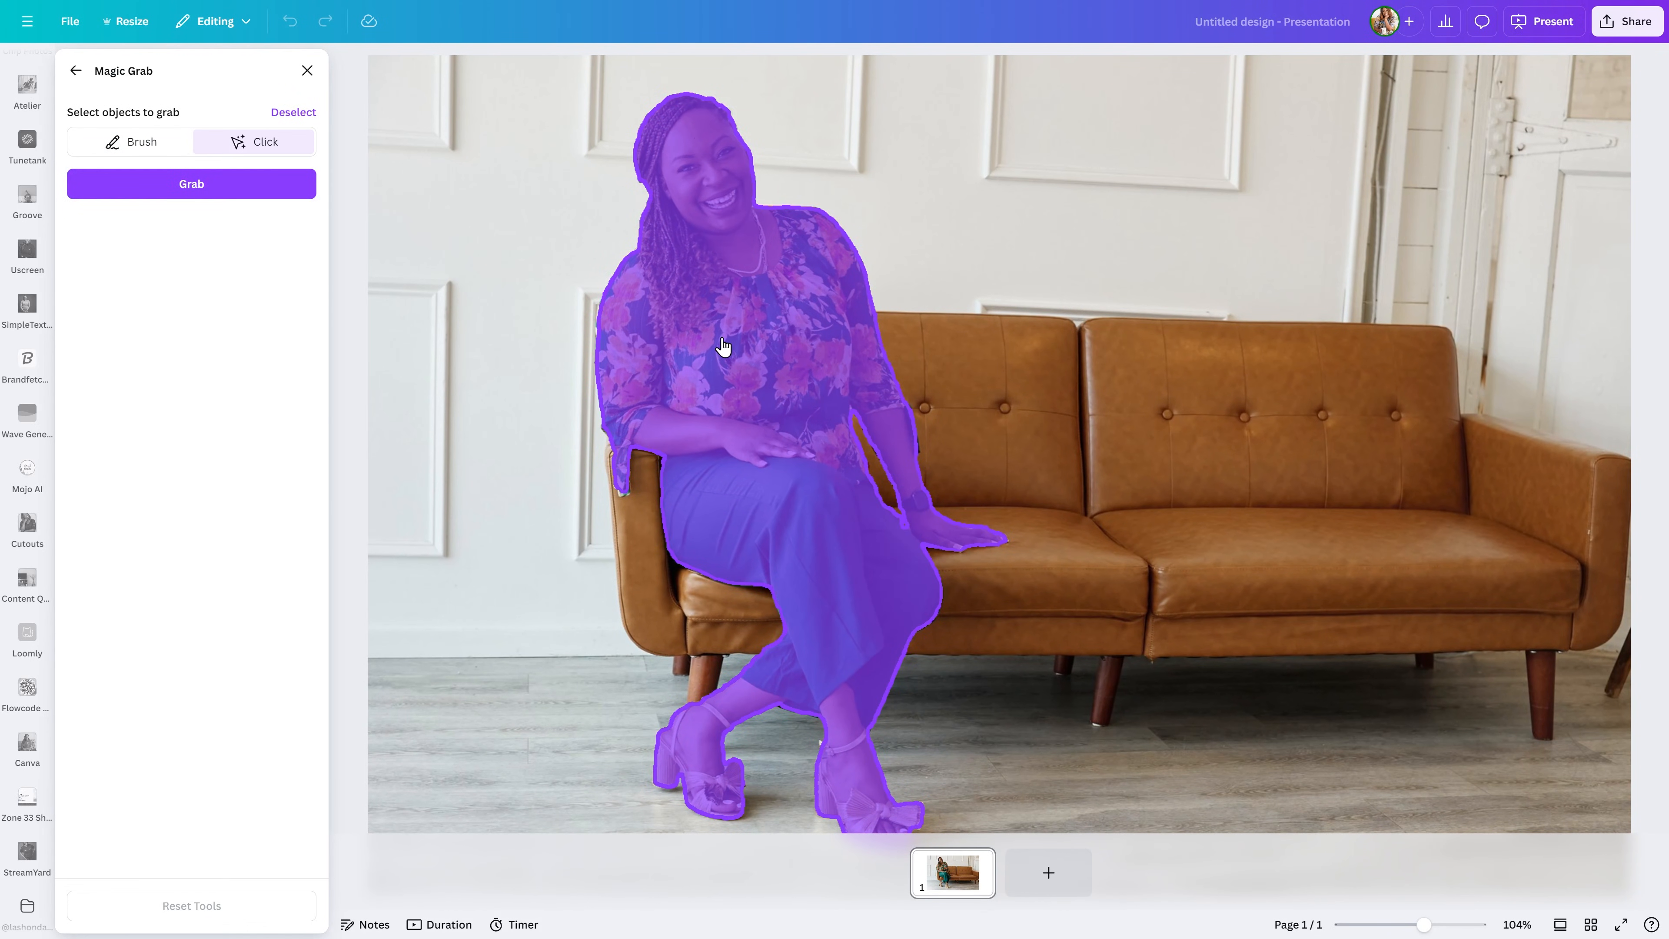
{"action": "left_click", "coordinate": [262, 194]}
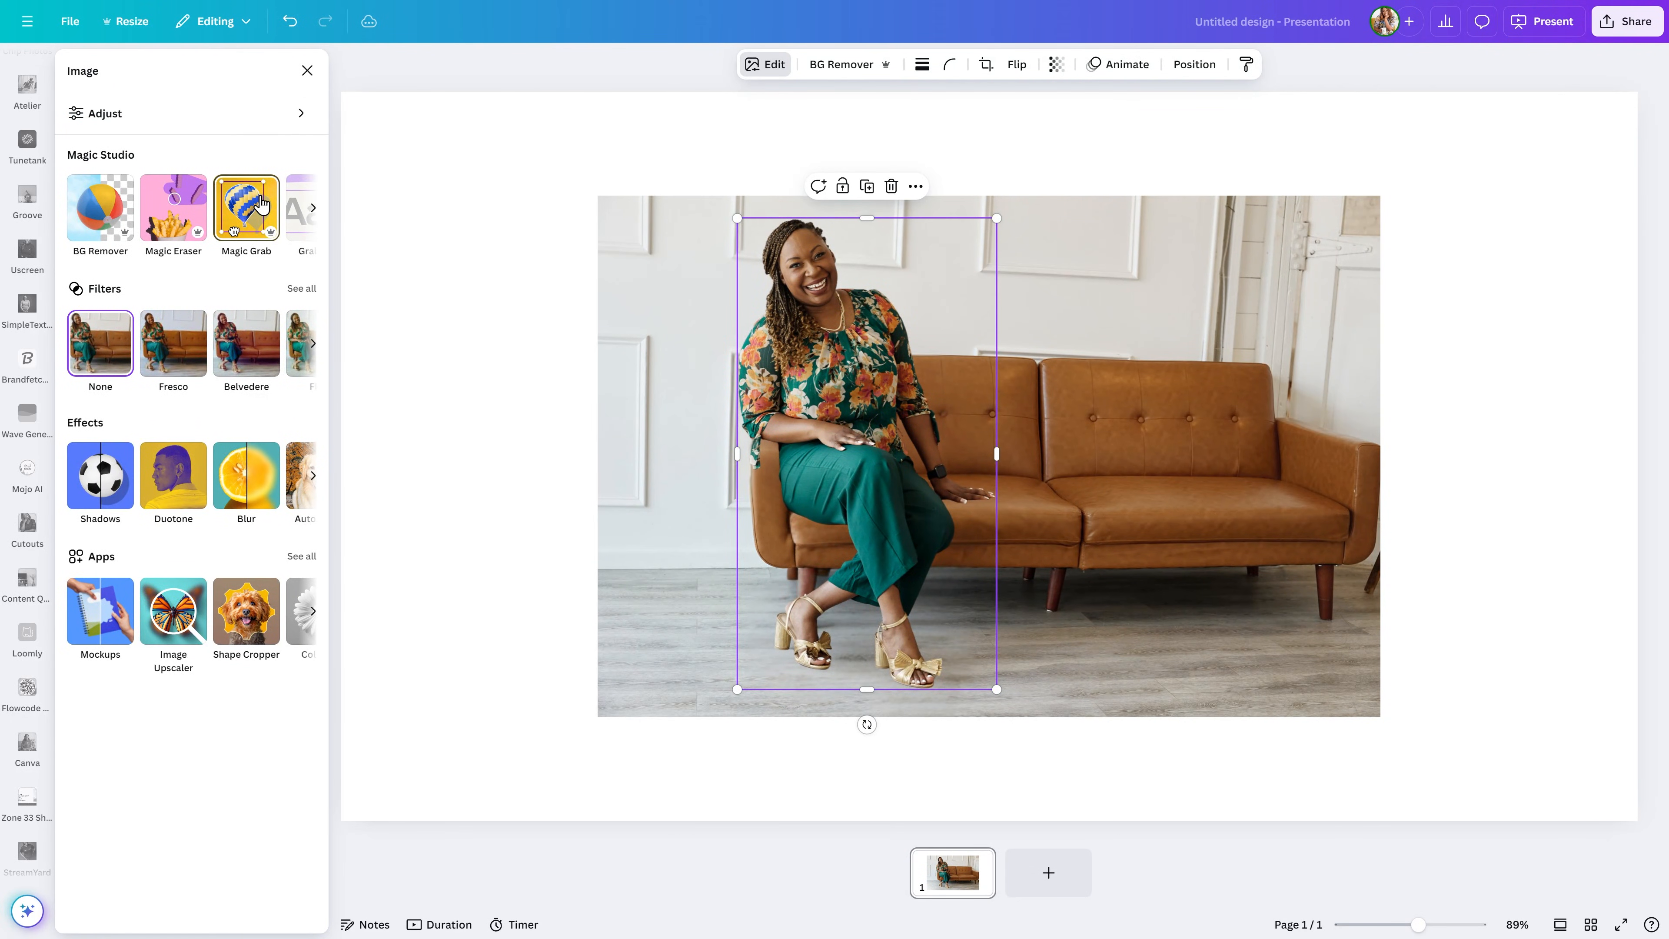
Move the grabbed woman to the right end of the brown sofa
{"action": "left_click_drag", "start_coordinate": [855, 374], "coordinate": [1075, 376]}
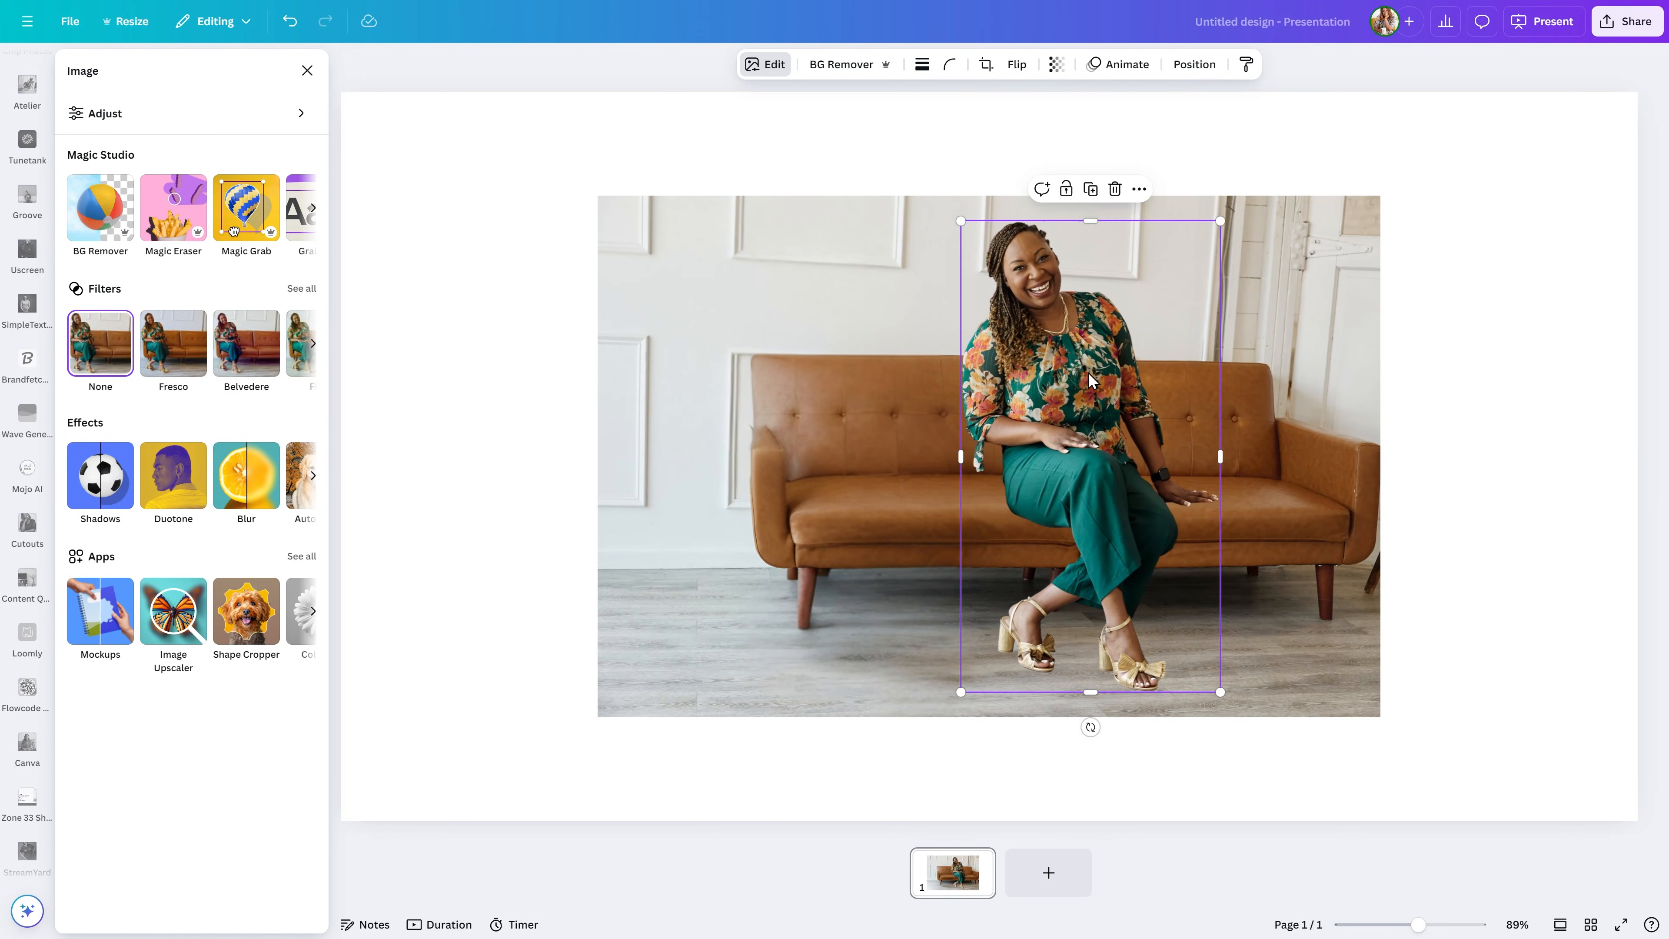
{"action": "left_click_drag", "start_coordinate": [1083, 479], "coordinate": [1209, 475]}
{"action": "left_click", "coordinate": [1490, 400]}
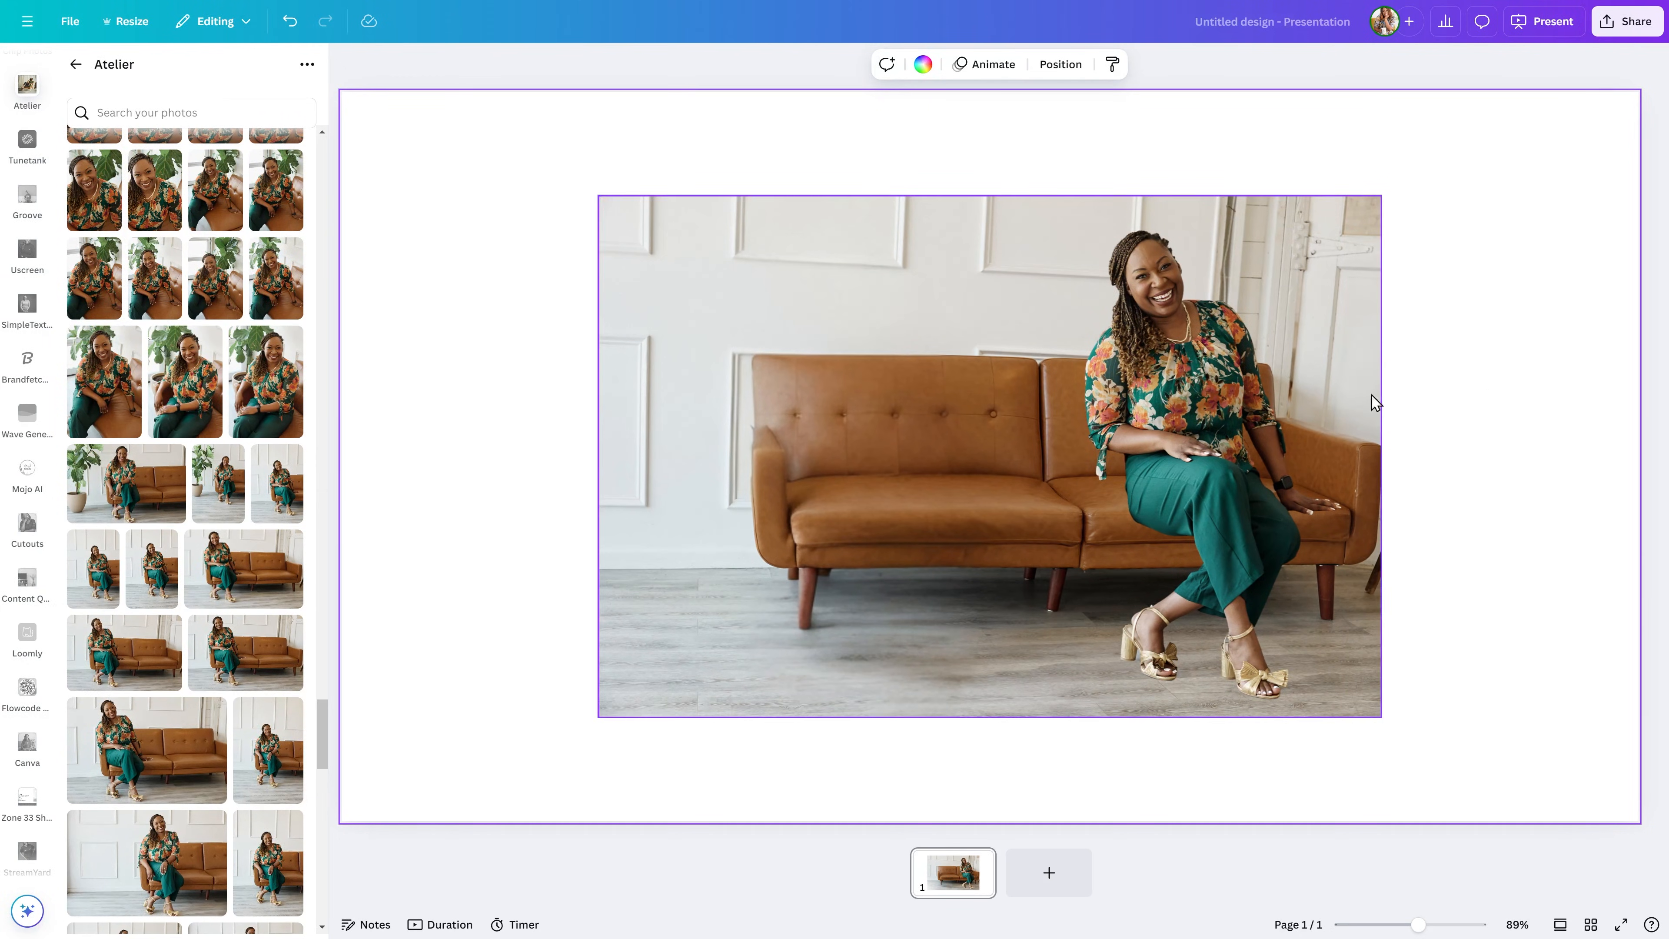
Try the grabbed woman at the sofa's left end, and put her back at its right end
{"action": "left_click_drag", "start_coordinate": [1171, 368], "coordinate": [829, 381]}
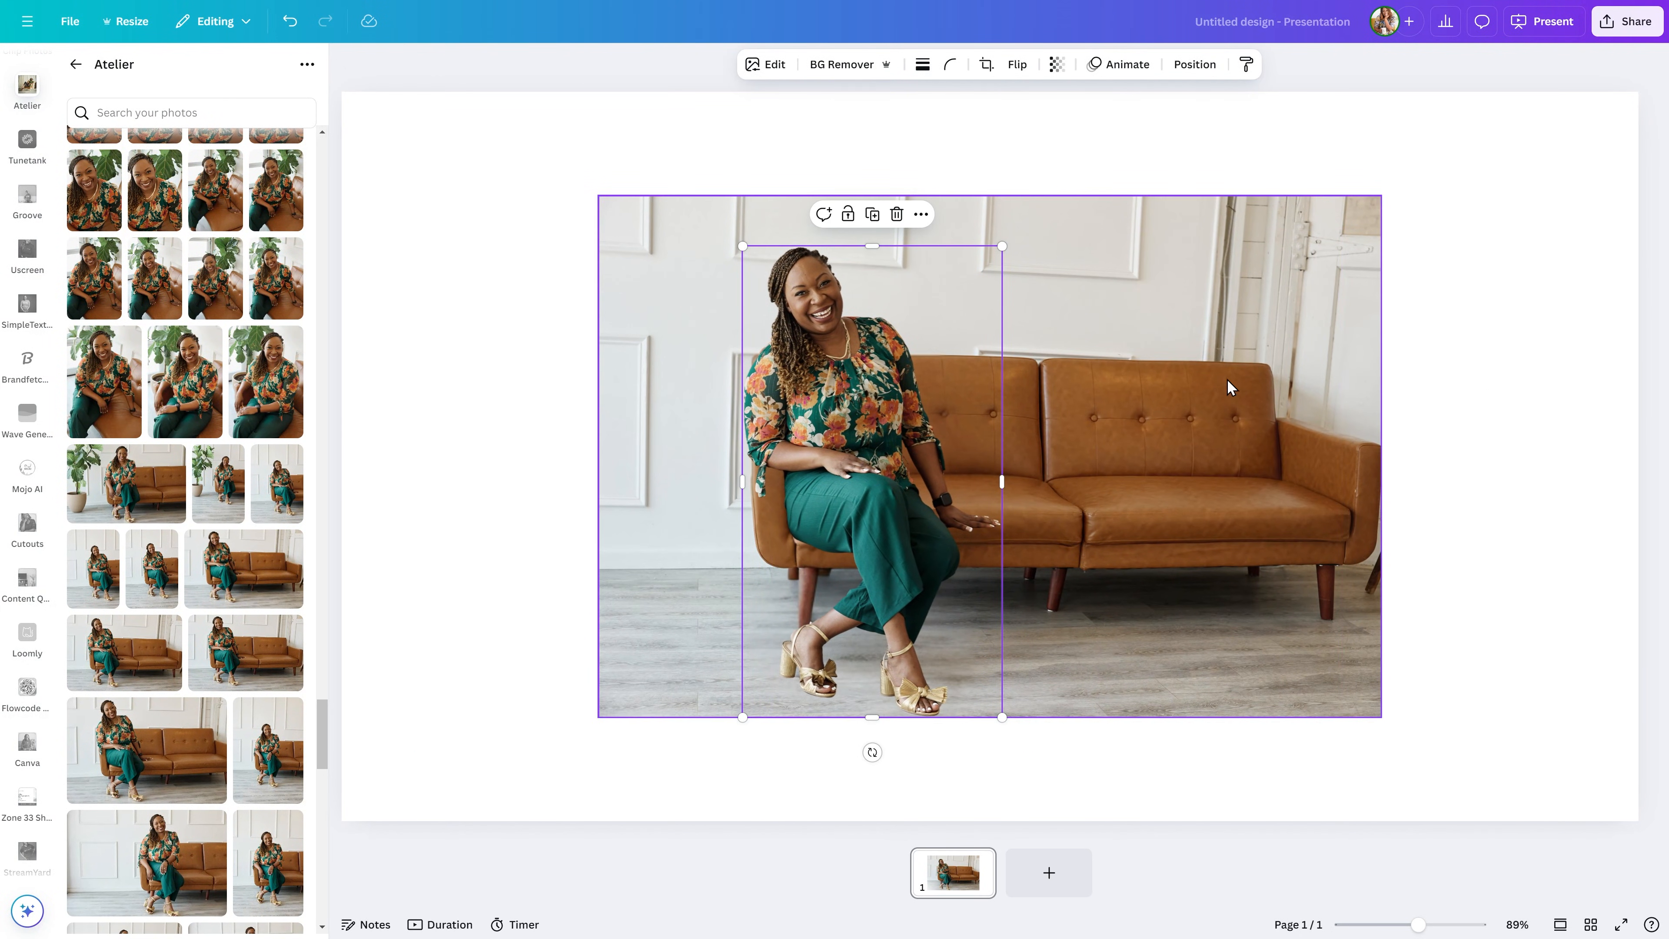
{"action": "left_click", "coordinate": [1538, 393]}
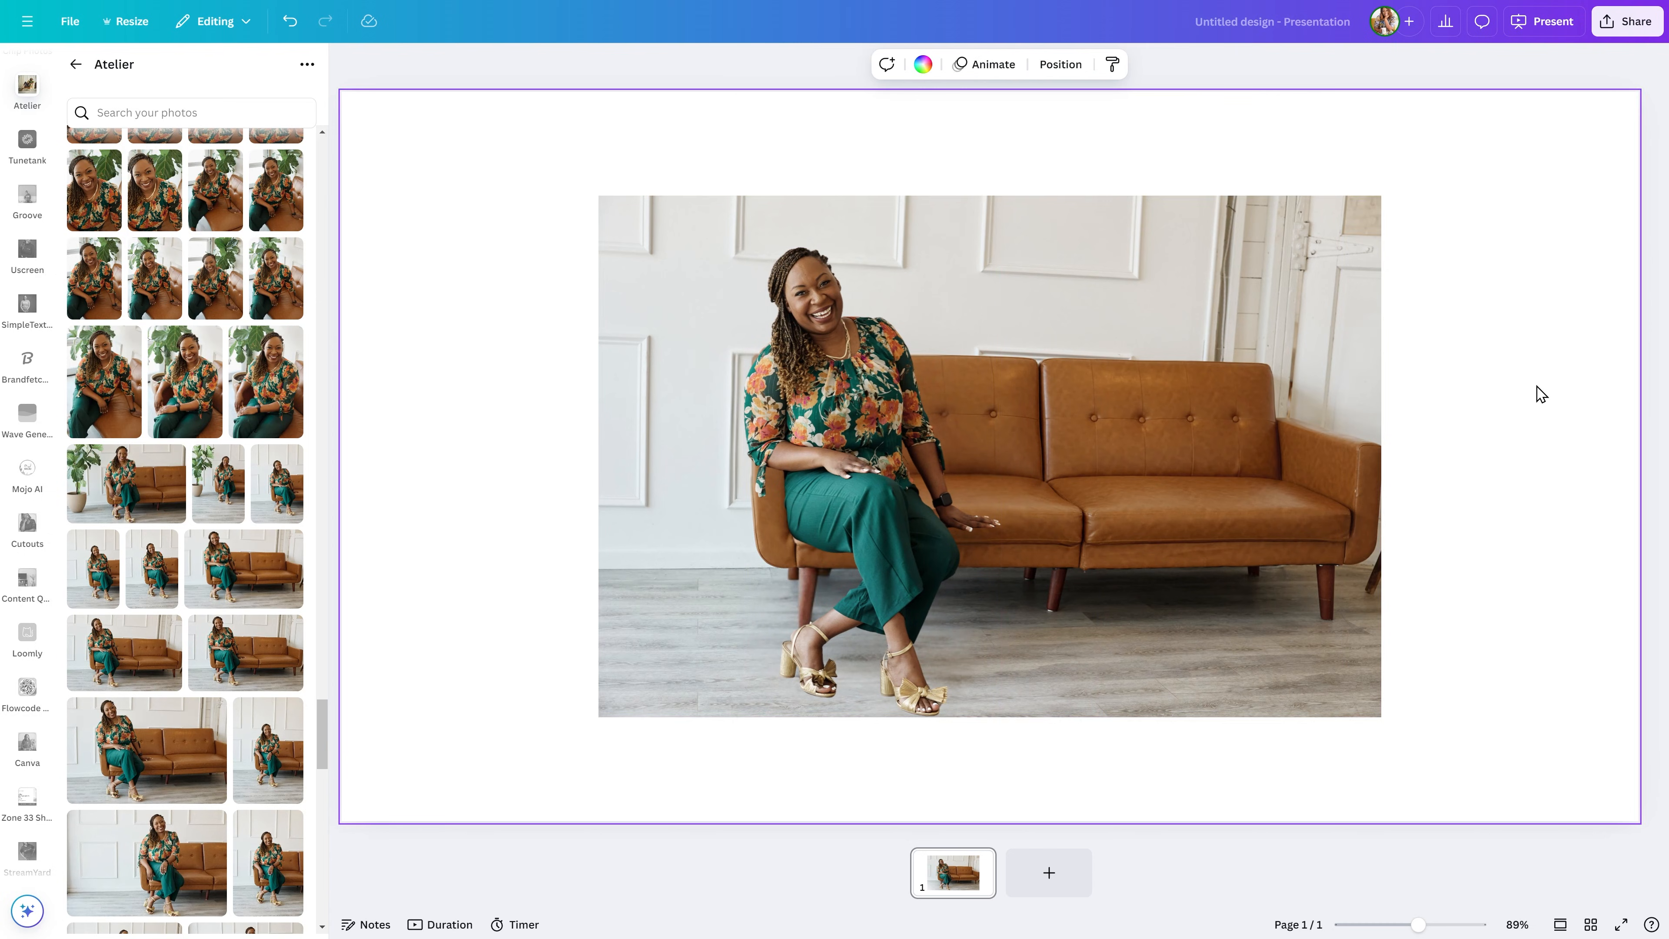
{"action": "left_click_drag", "start_coordinate": [874, 454], "coordinate": [1229, 429]}
Add a second page with a photo of the woman on the sofa, and remove the photo's background
{"action": "left_click", "coordinate": [1048, 873]}
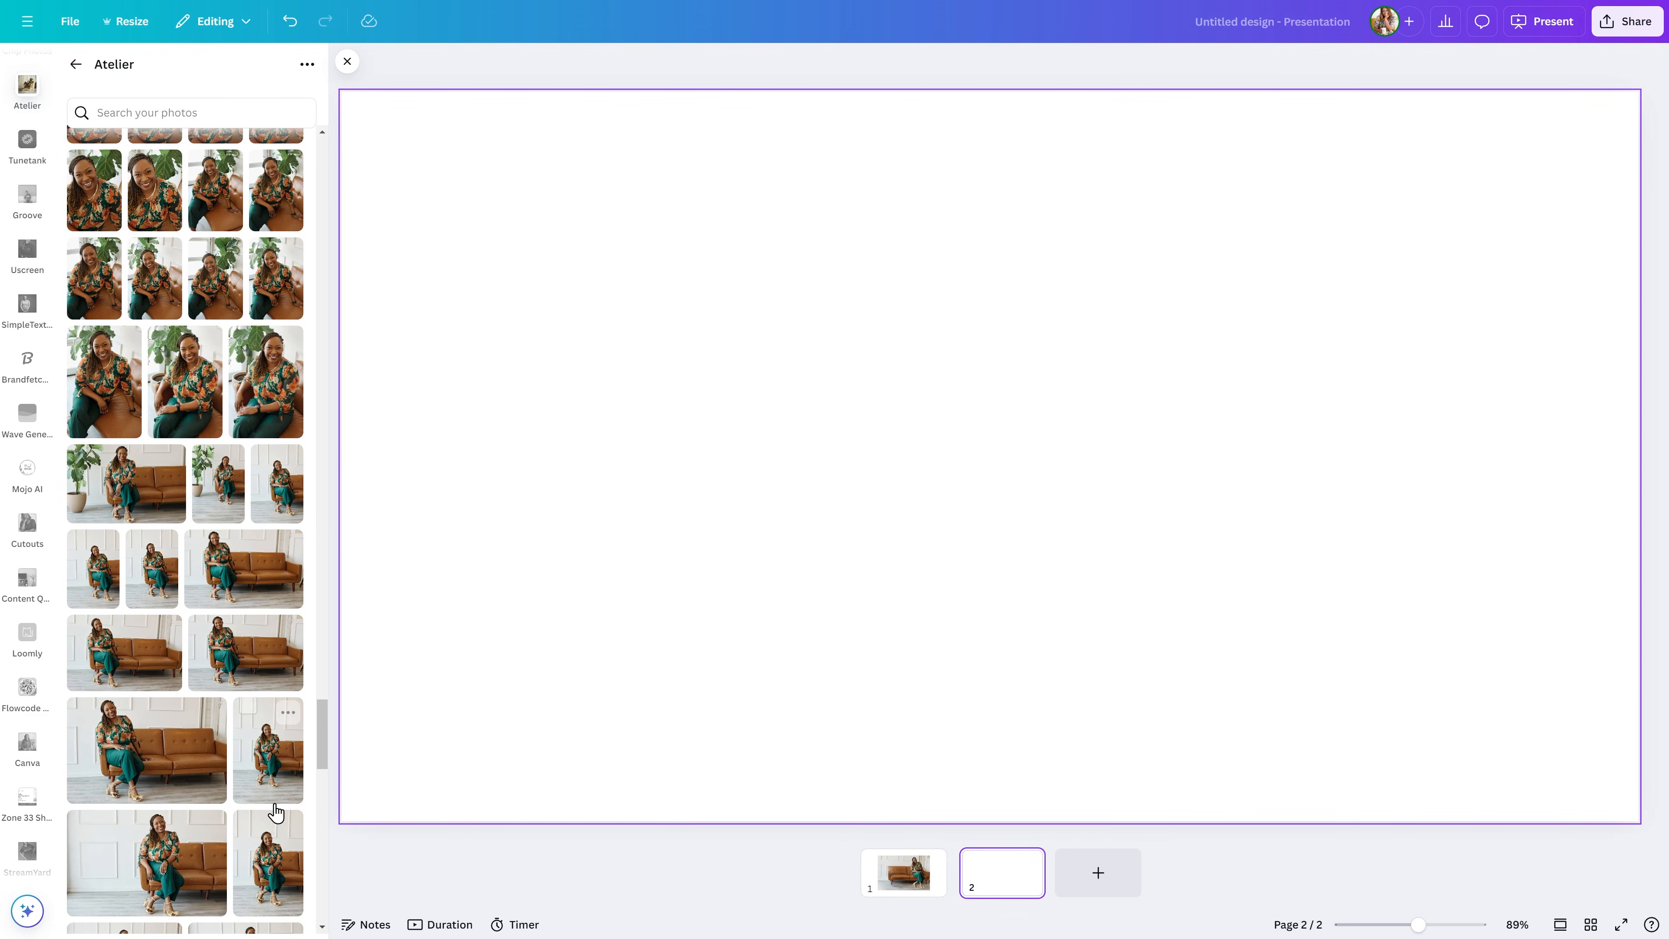
{"action": "left_click", "coordinate": [168, 756]}
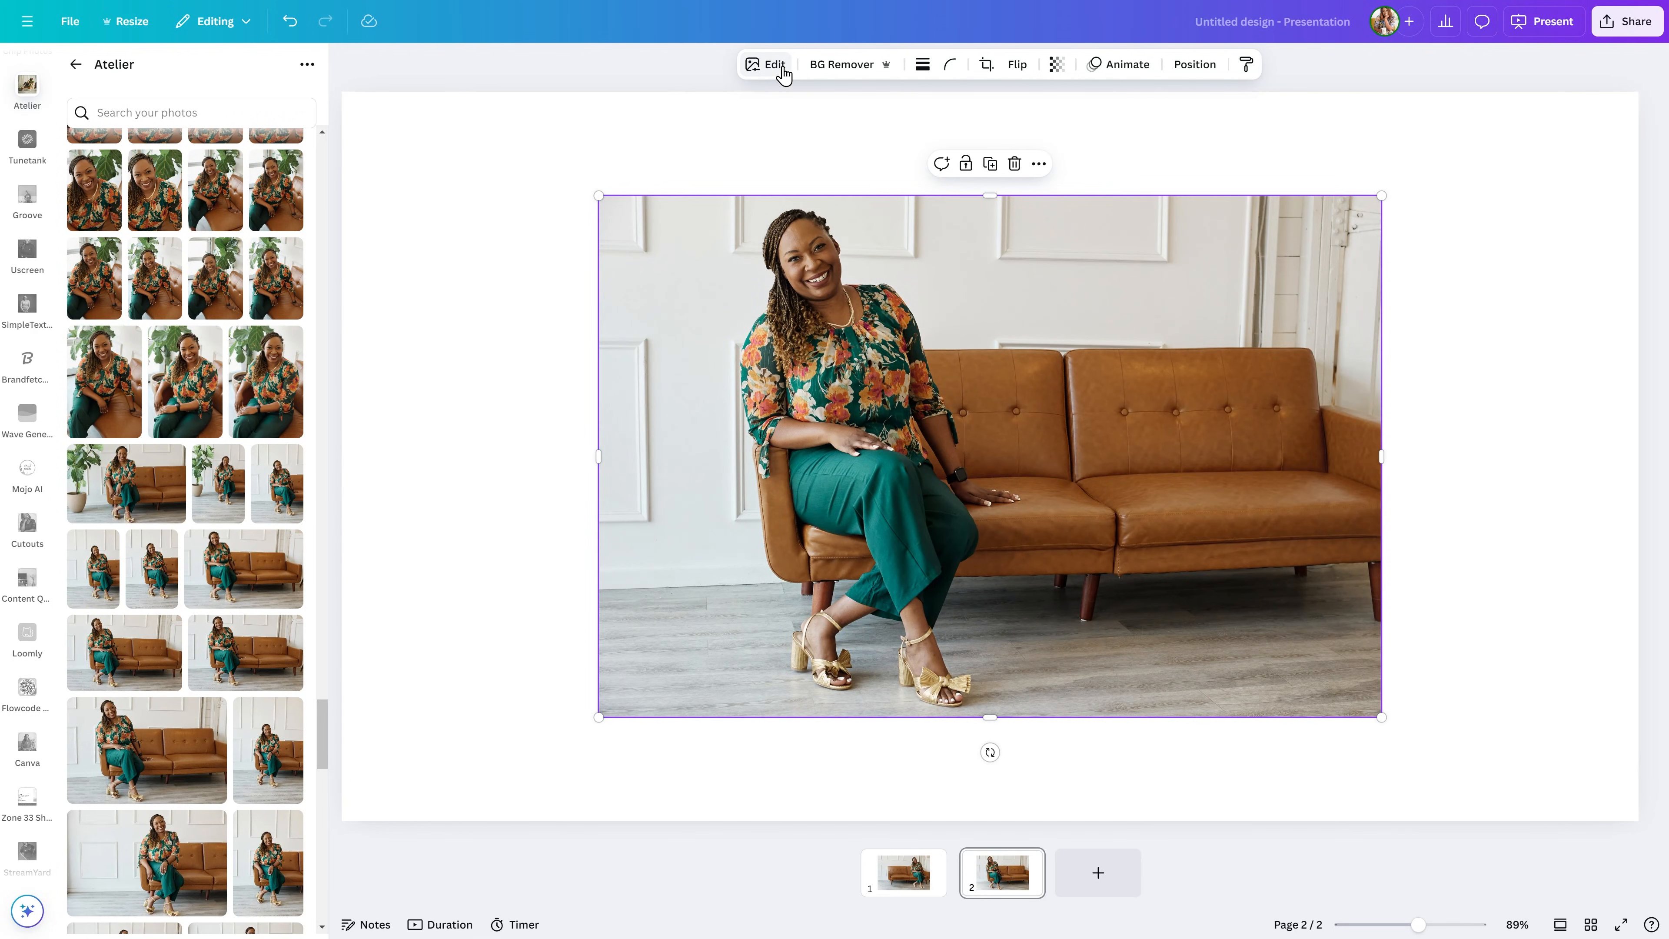
{"action": "left_click", "coordinate": [783, 71]}
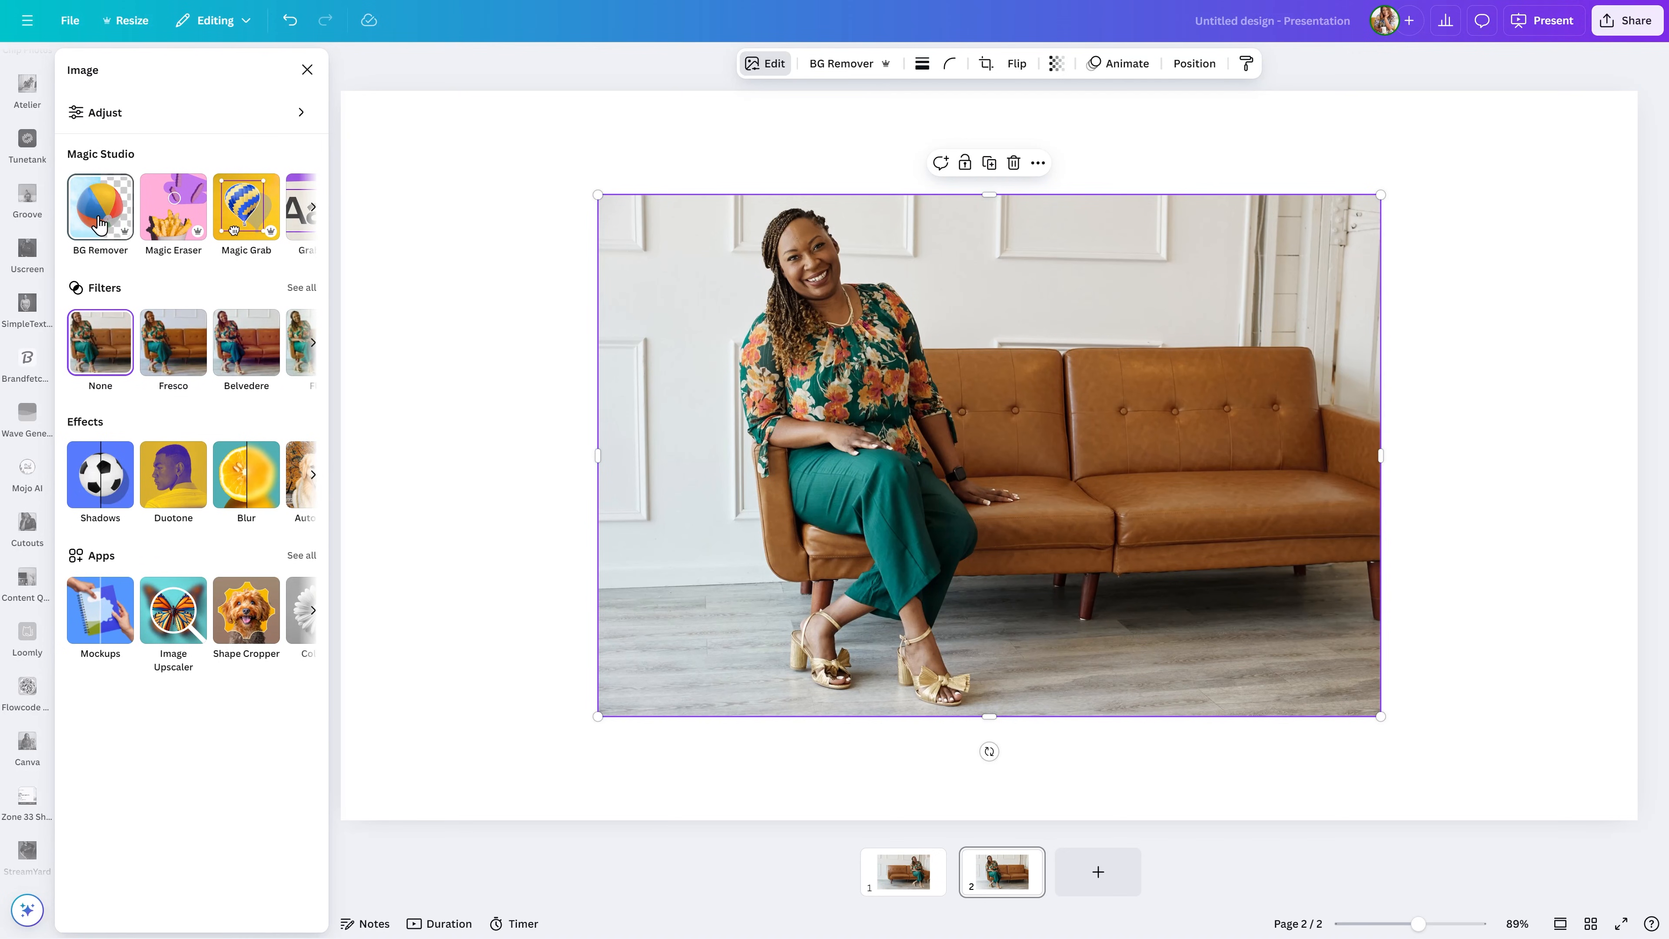
{"action": "left_click", "coordinate": [96, 223]}
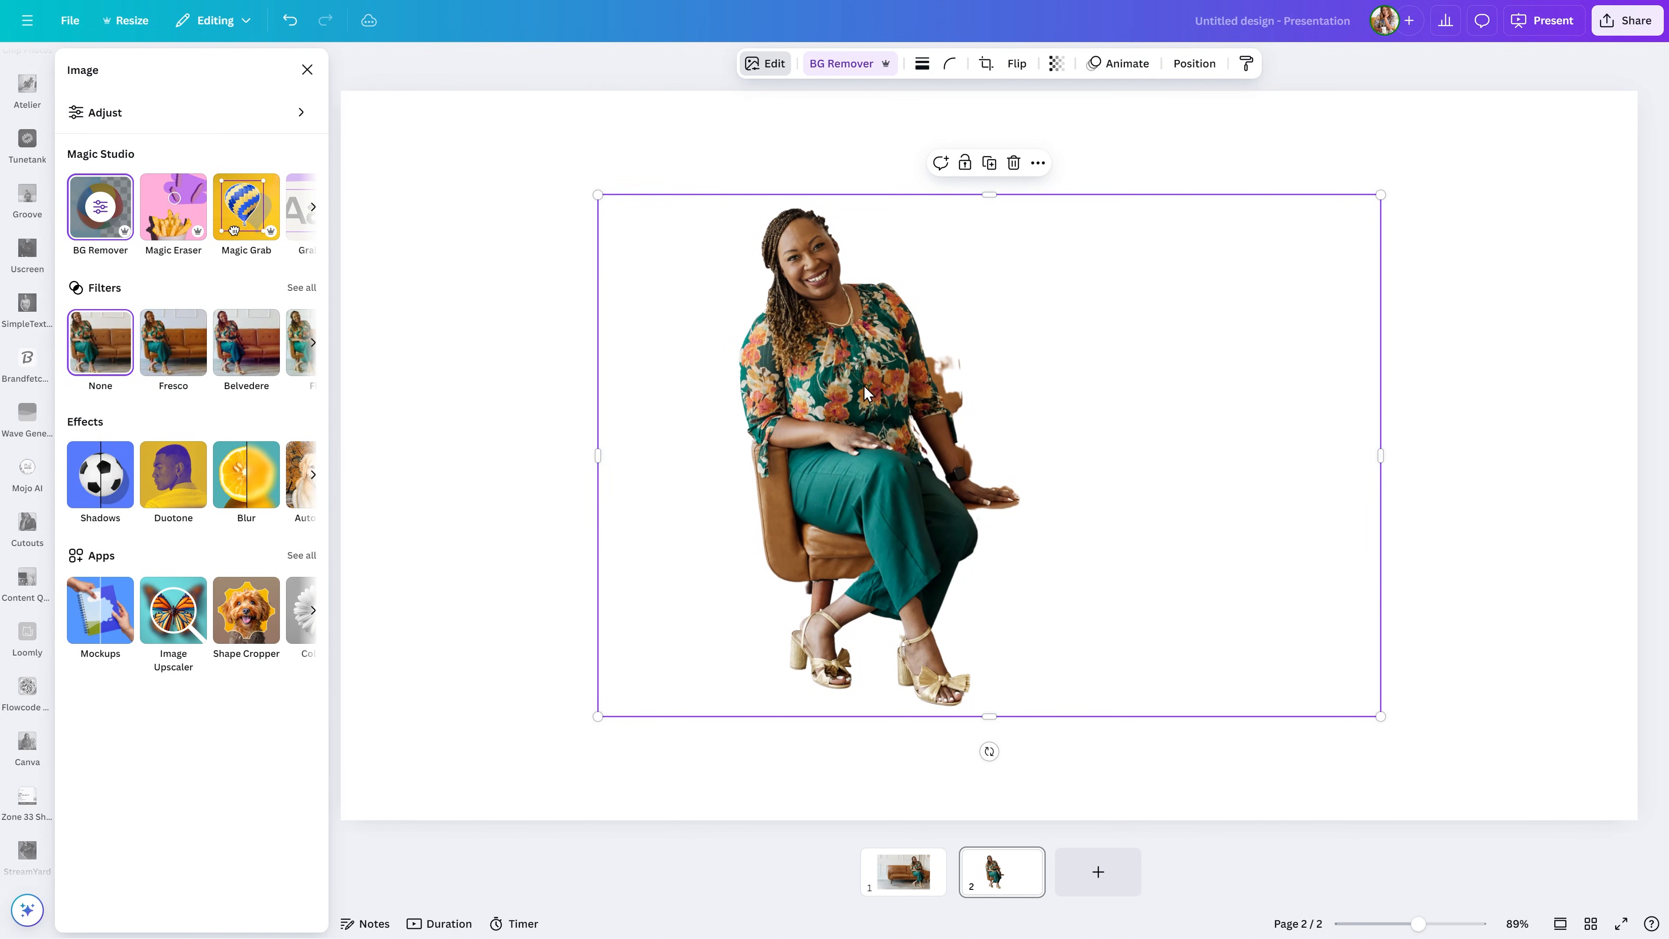
Erase leftover sofa remnants beside the woman's arm with Background Remover's Erase brush, and enlarge the brush
{"action": "left_click", "coordinate": [92, 198]}
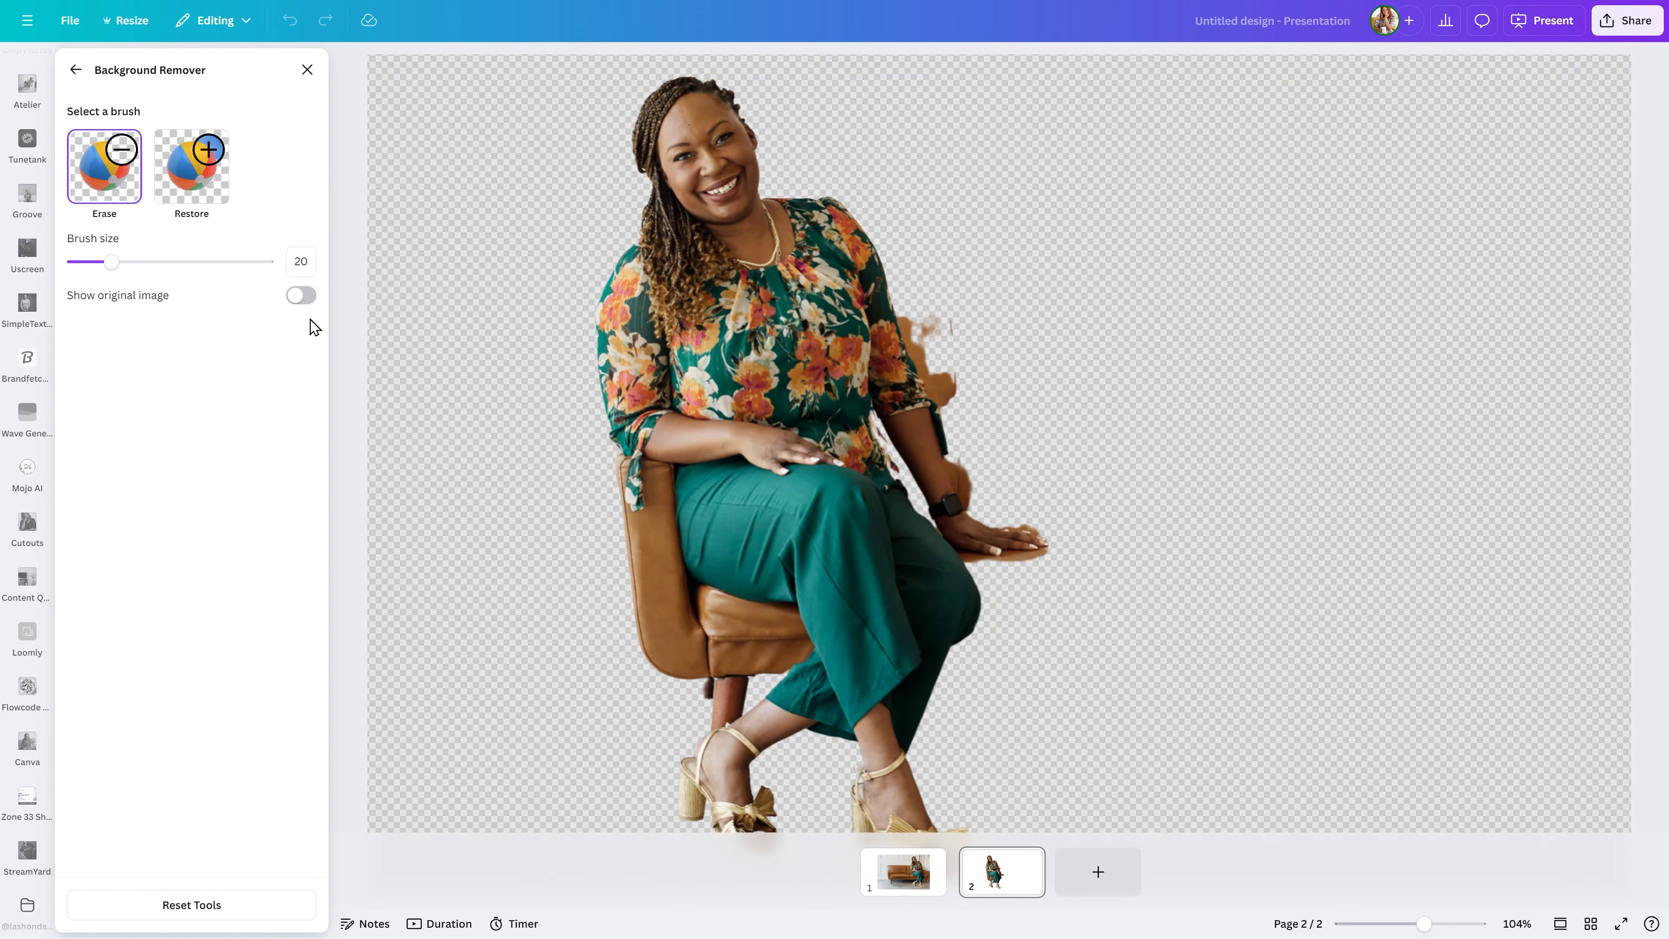
{"action": "mouse_move", "coordinate": [963, 401]}
{"action": "left_mouse_down"}
{"action": "mouse_move", "coordinate": [920, 316]}
{"action": "mouse_move", "coordinate": [951, 382]}
{"action": "mouse_move", "coordinate": [959, 316]}
{"action": "left_mouse_up"}
{"action": "left_click_drag", "start_coordinate": [113, 266], "coordinate": [209, 273]}
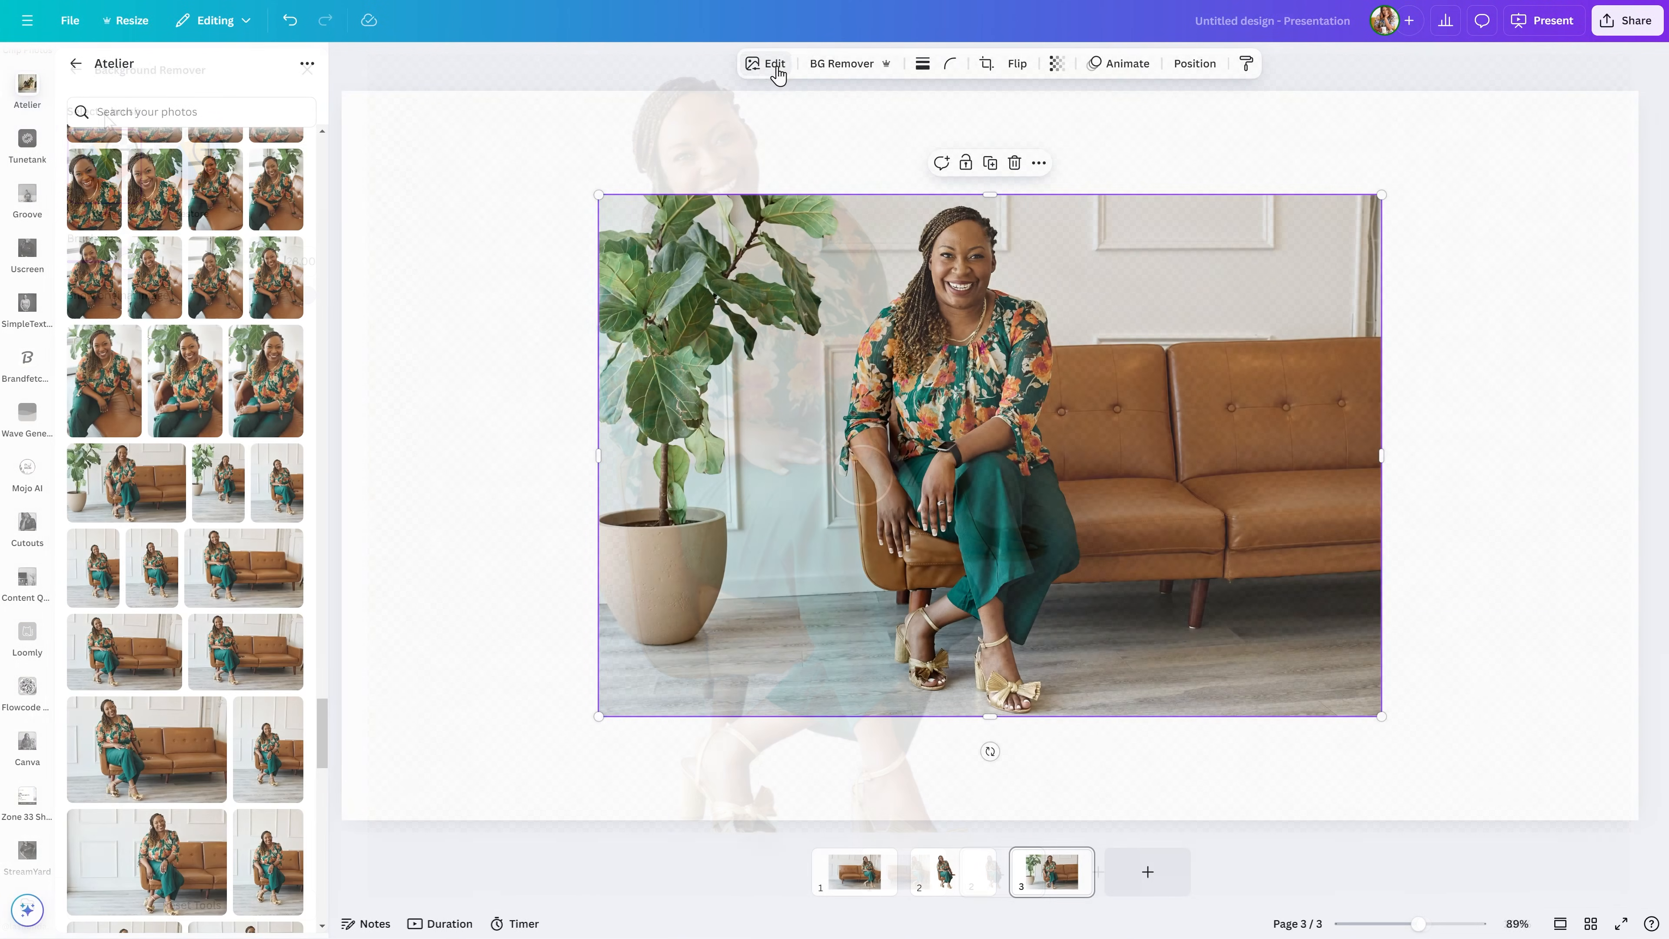
On page 3, erase the potted plant from the sofa photo with Magic Eraser, using a brush size of 76
{"action": "left_click", "coordinate": [772, 67]}
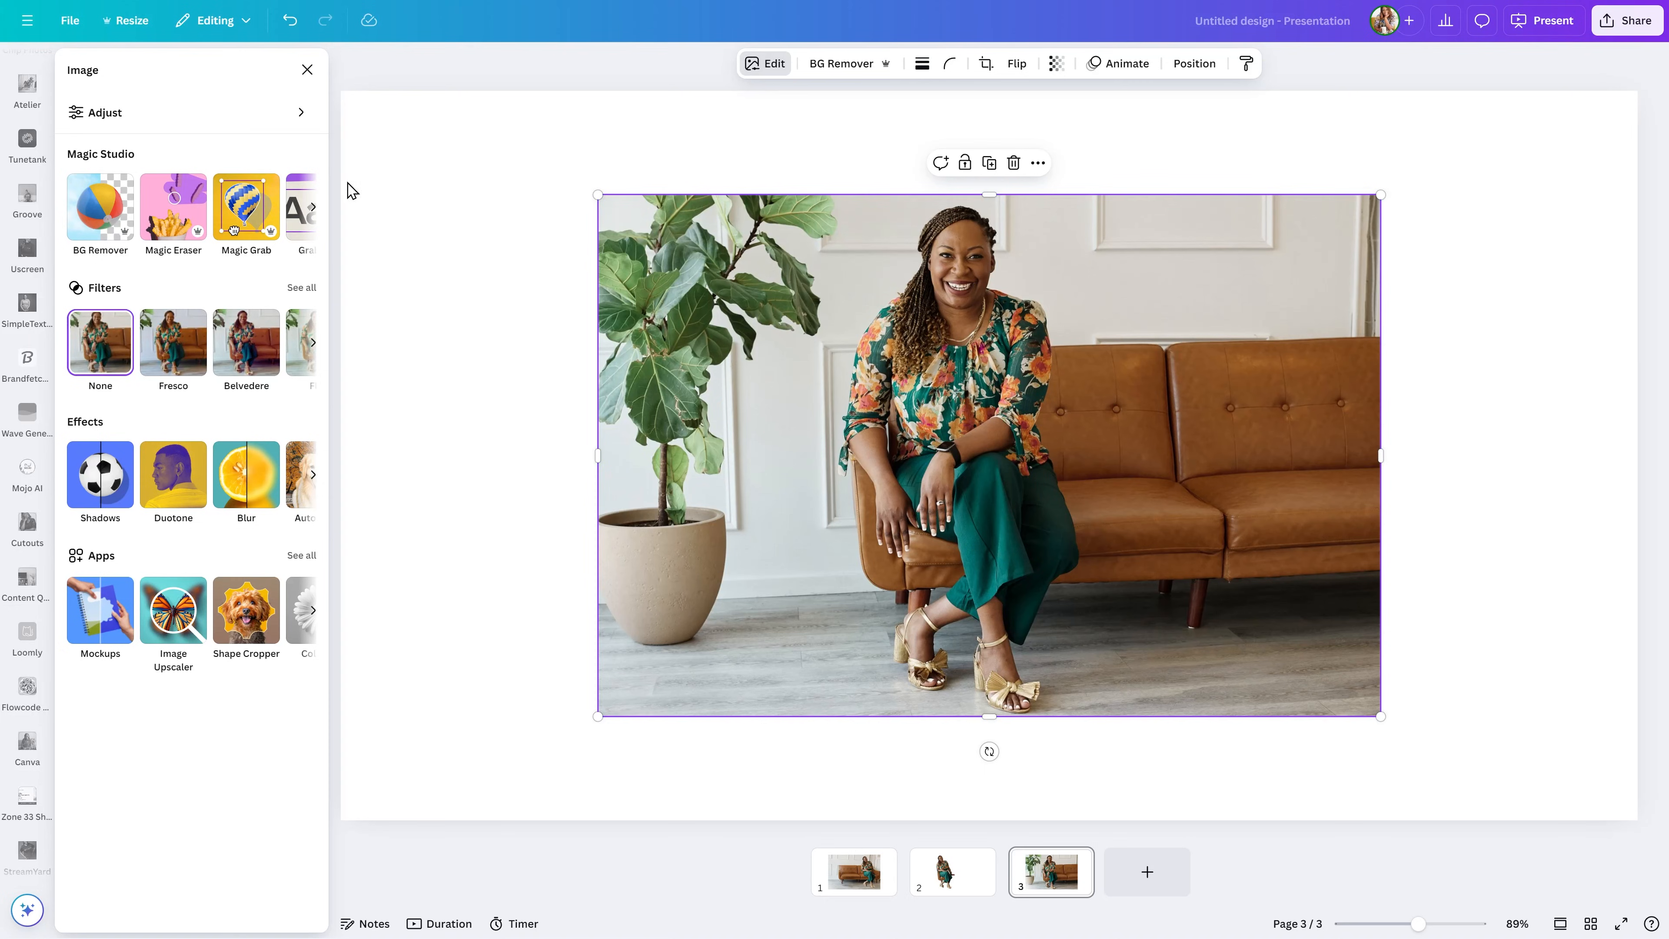
{"action": "left_click", "coordinate": [179, 226]}
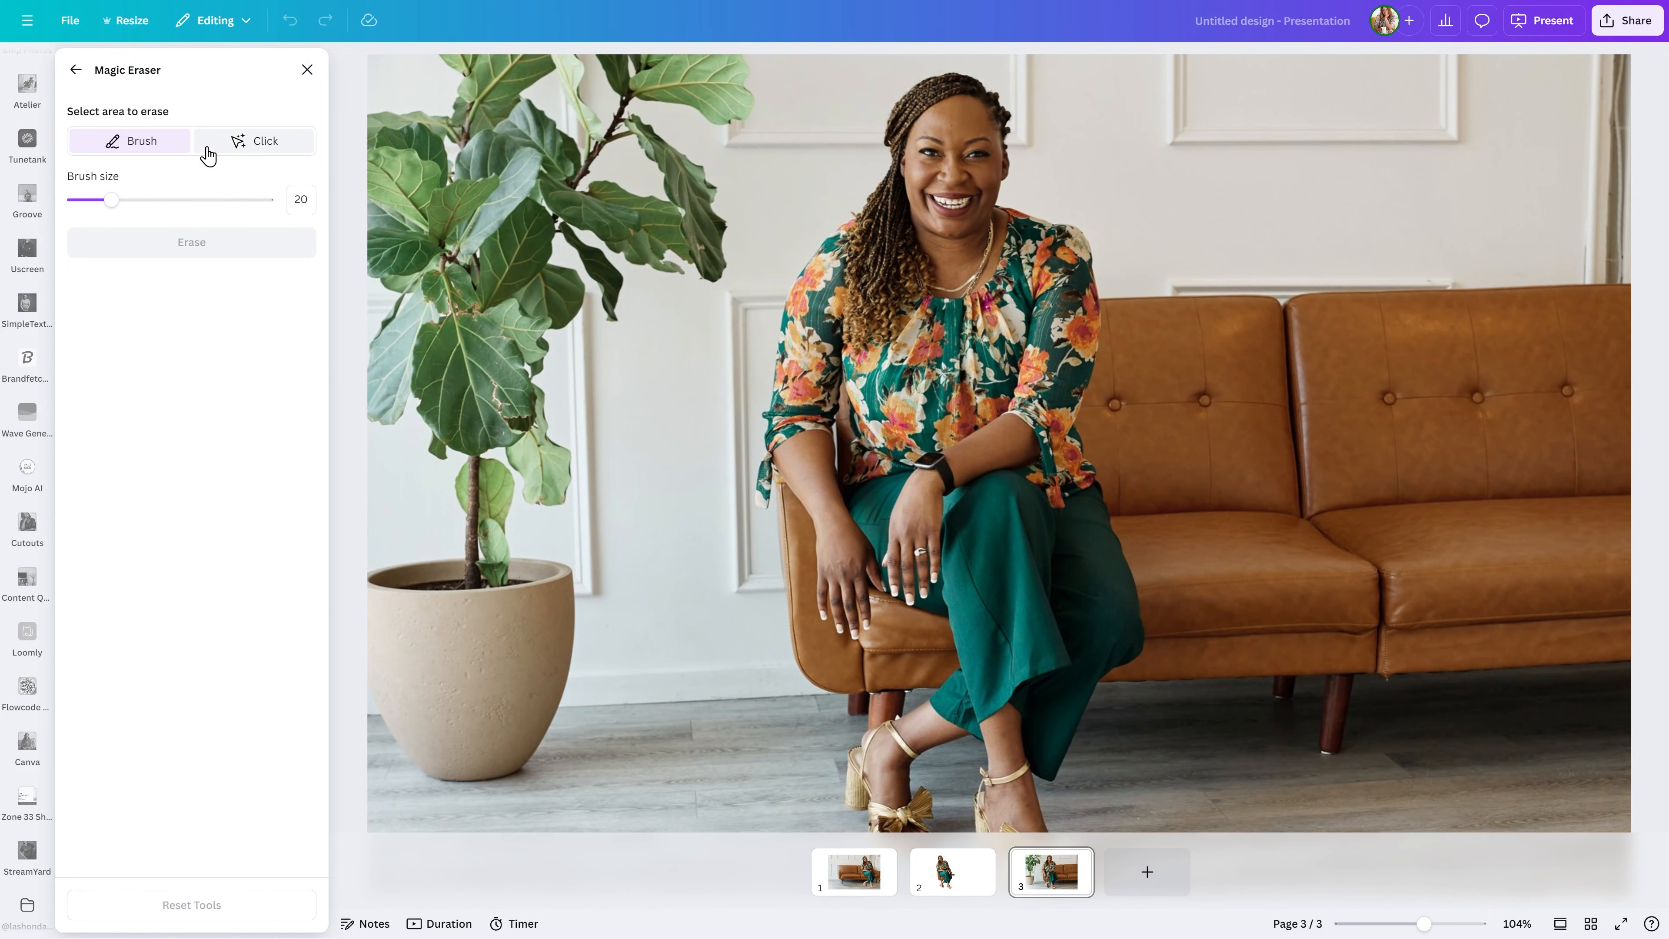
{"action": "left_click_drag", "start_coordinate": [113, 200], "coordinate": [220, 219]}
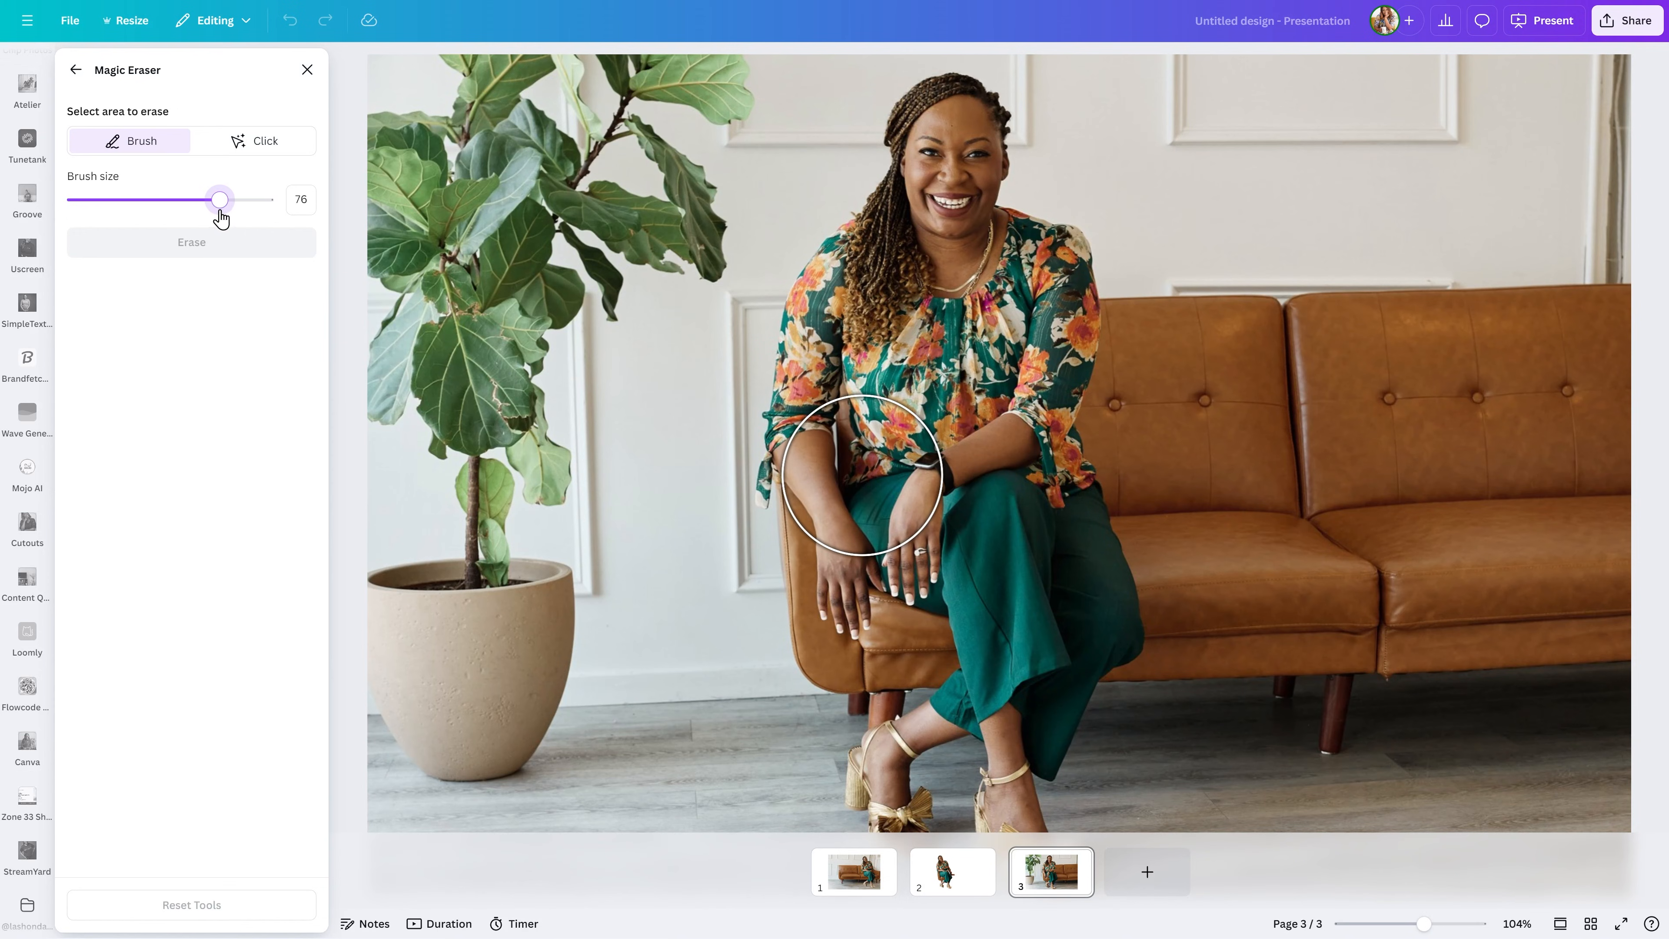
{"action": "left_click_drag", "start_coordinate": [465, 653], "coordinate": [468, 710]}
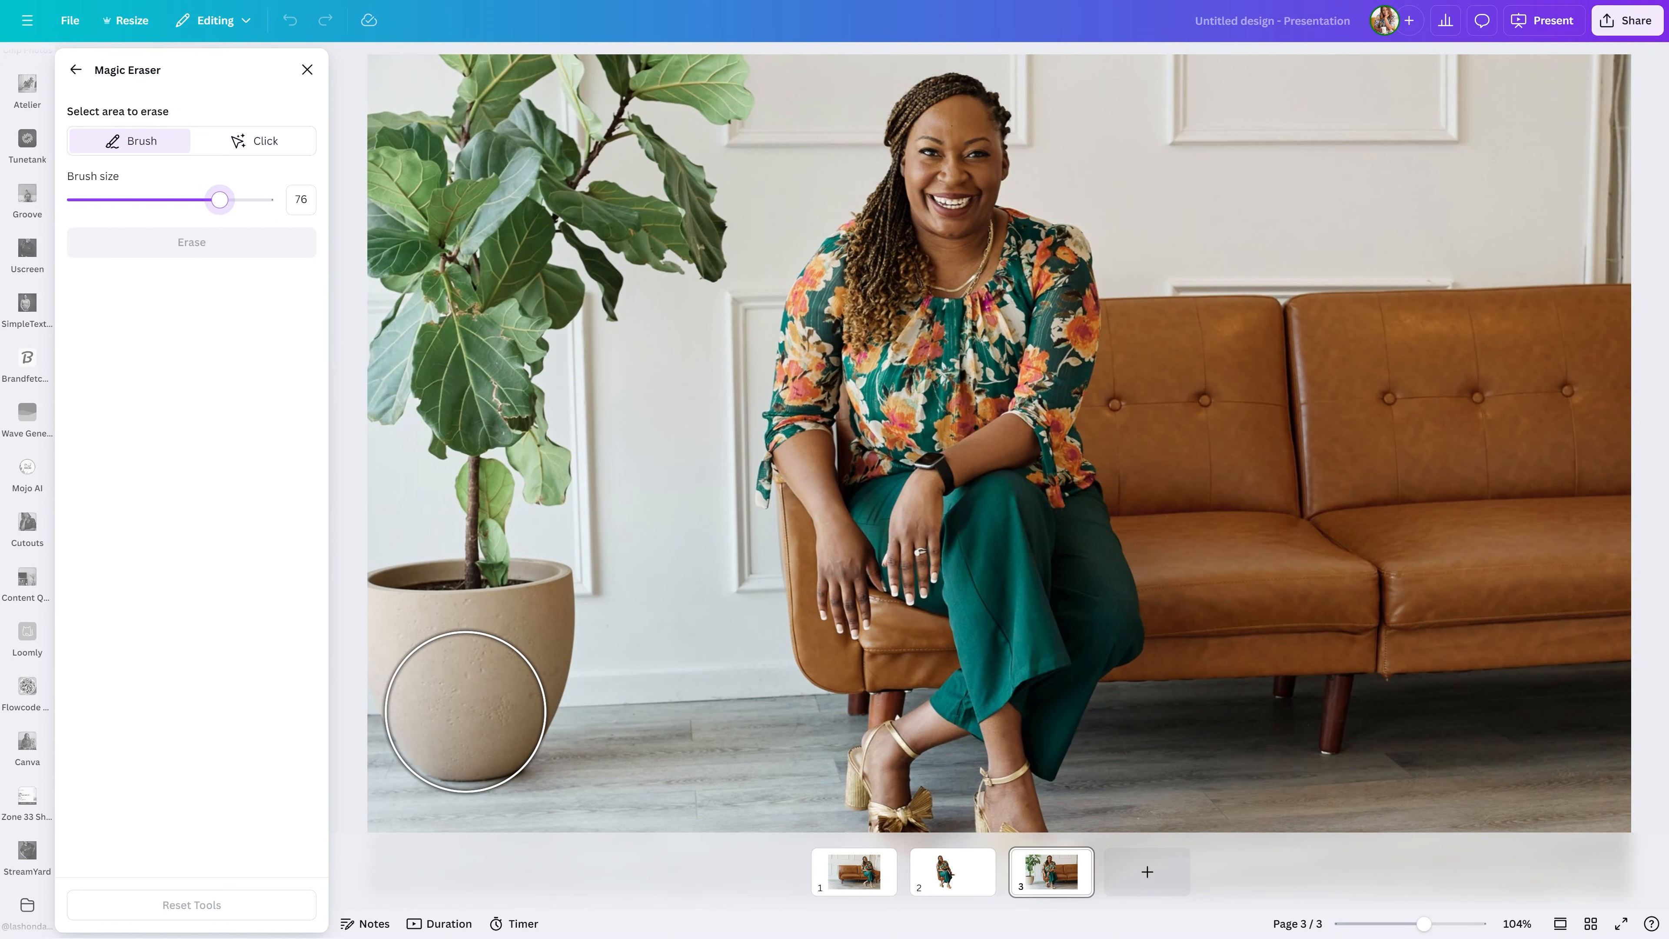
{"action": "mouse_move", "coordinate": [446, 651]}
{"action": "left_mouse_down"}
{"action": "mouse_move", "coordinate": [469, 677]}
{"action": "mouse_move", "coordinate": [511, 623]}
{"action": "mouse_move", "coordinate": [492, 670]}
{"action": "mouse_move", "coordinate": [472, 385]}
{"action": "mouse_move", "coordinate": [445, 348]}
{"action": "mouse_move", "coordinate": [440, 375]}
{"action": "mouse_move", "coordinate": [410, 206]}
{"action": "mouse_move", "coordinate": [484, 108]}
{"action": "mouse_move", "coordinate": [512, 269]}
{"action": "mouse_move", "coordinate": [539, 206]}
{"action": "mouse_move", "coordinate": [555, 270]}
{"action": "mouse_move", "coordinate": [556, 207]}
{"action": "mouse_move", "coordinate": [597, 204]}
{"action": "mouse_move", "coordinate": [656, 239]}
{"action": "mouse_move", "coordinate": [607, 175]}
{"action": "mouse_move", "coordinate": [586, 103]}
{"action": "mouse_move", "coordinate": [694, 67]}
{"action": "mouse_move", "coordinate": [593, 99]}
{"action": "mouse_move", "coordinate": [479, 290]}
{"action": "mouse_move", "coordinate": [444, 392]}
{"action": "mouse_move", "coordinate": [493, 451]}
{"action": "left_mouse_up"}
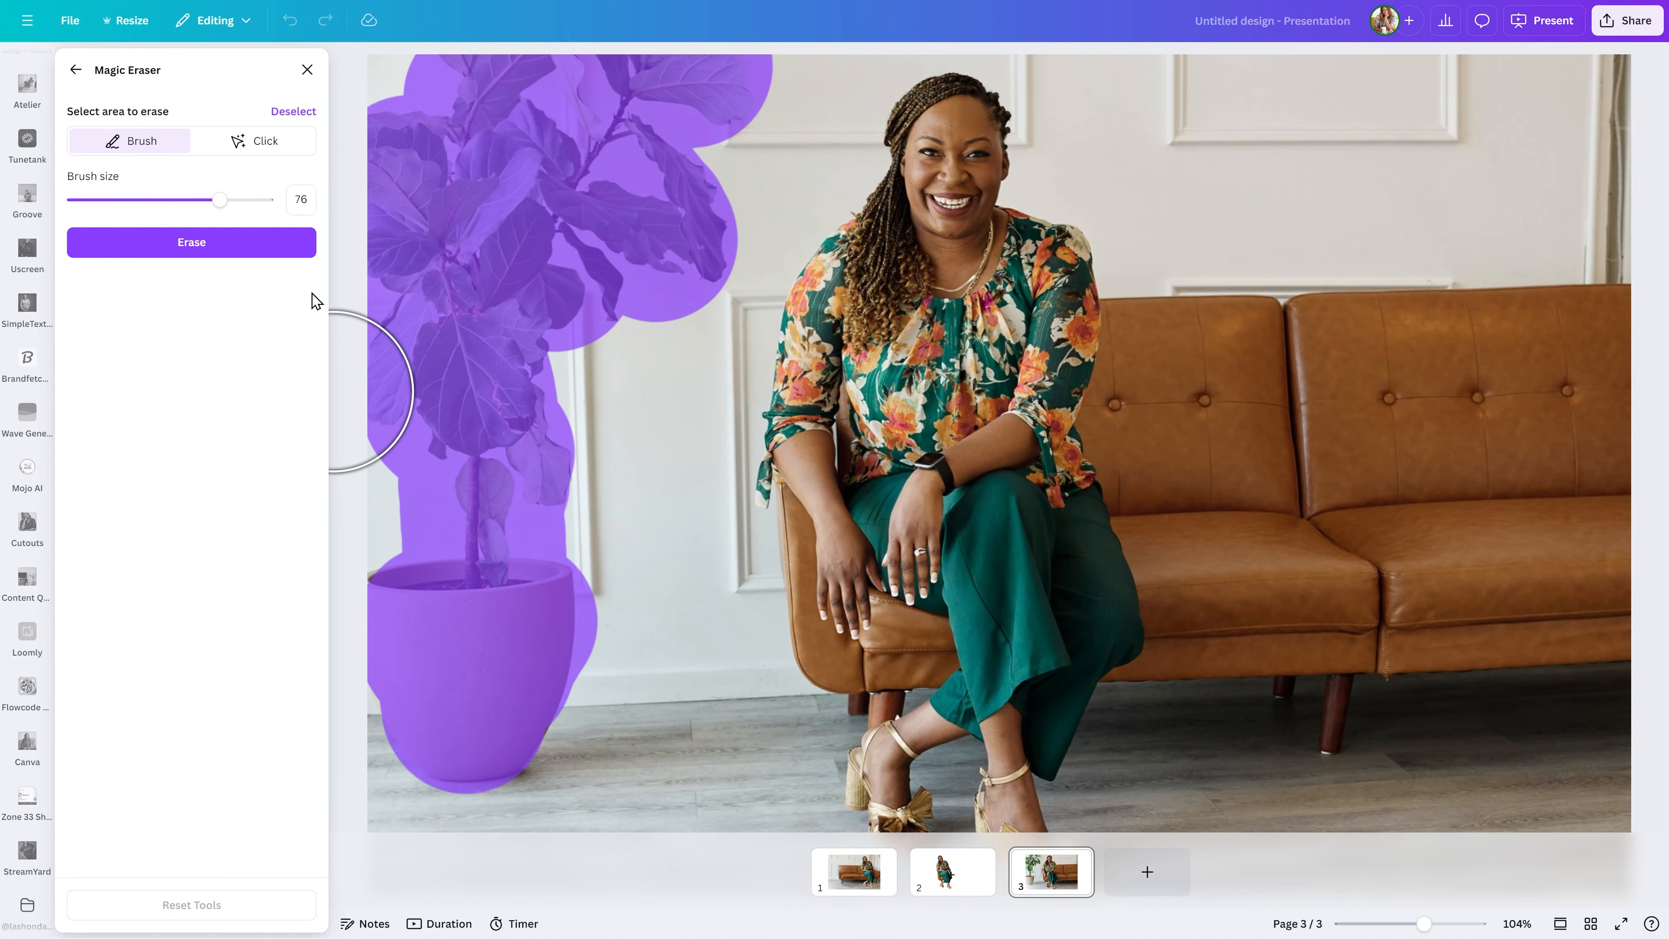
{"action": "left_click", "coordinate": [261, 249]}
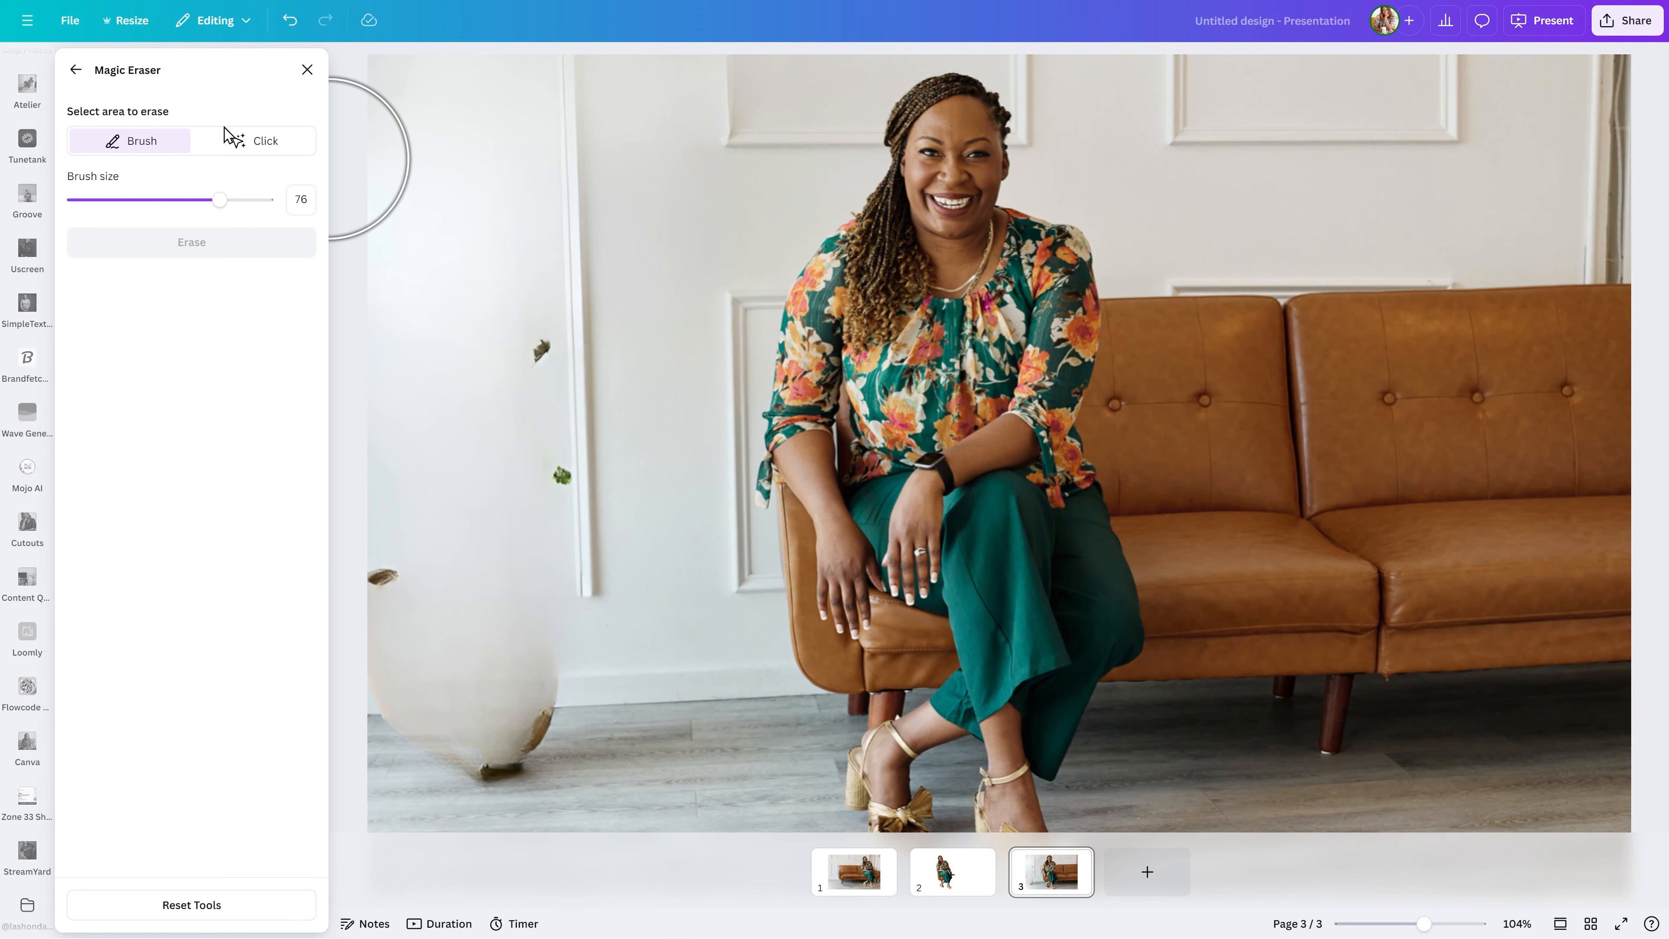
Erase the remaining leaf and pot remnants with Magic Eraser at brush size 32, and leave the tool
{"action": "left_click_drag", "start_coordinate": [217, 209], "coordinate": [134, 208]}
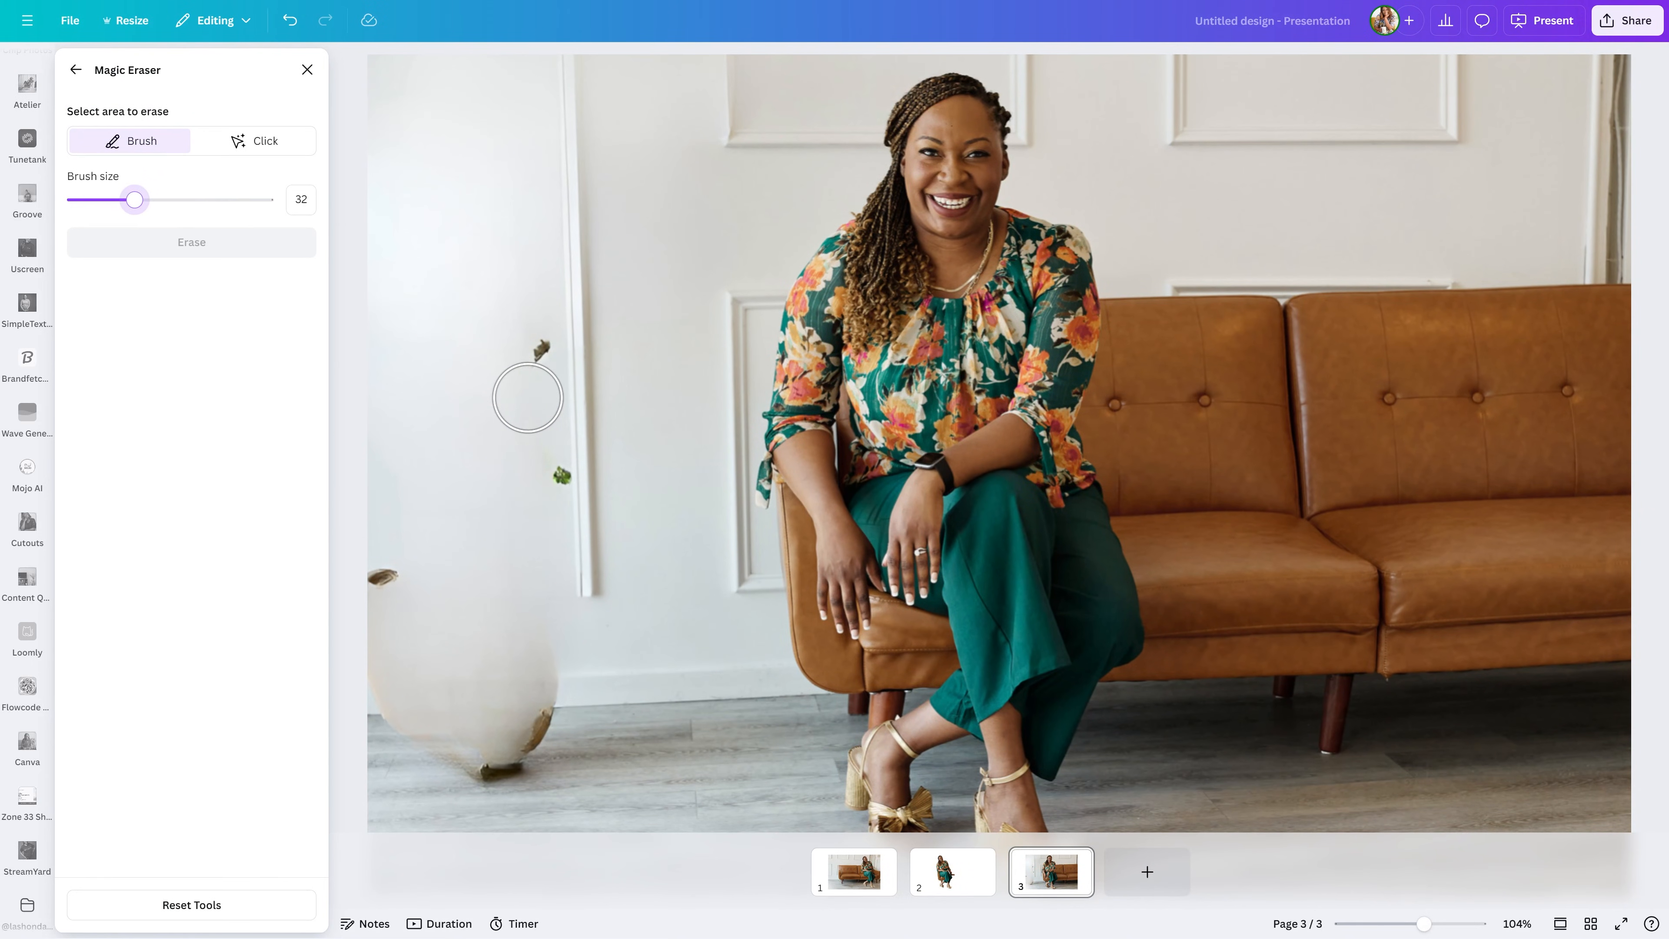
{"action": "left_click", "coordinate": [526, 361]}
{"action": "left_click_drag", "start_coordinate": [527, 360], "coordinate": [527, 376]}
{"action": "left_click", "coordinate": [537, 479]}
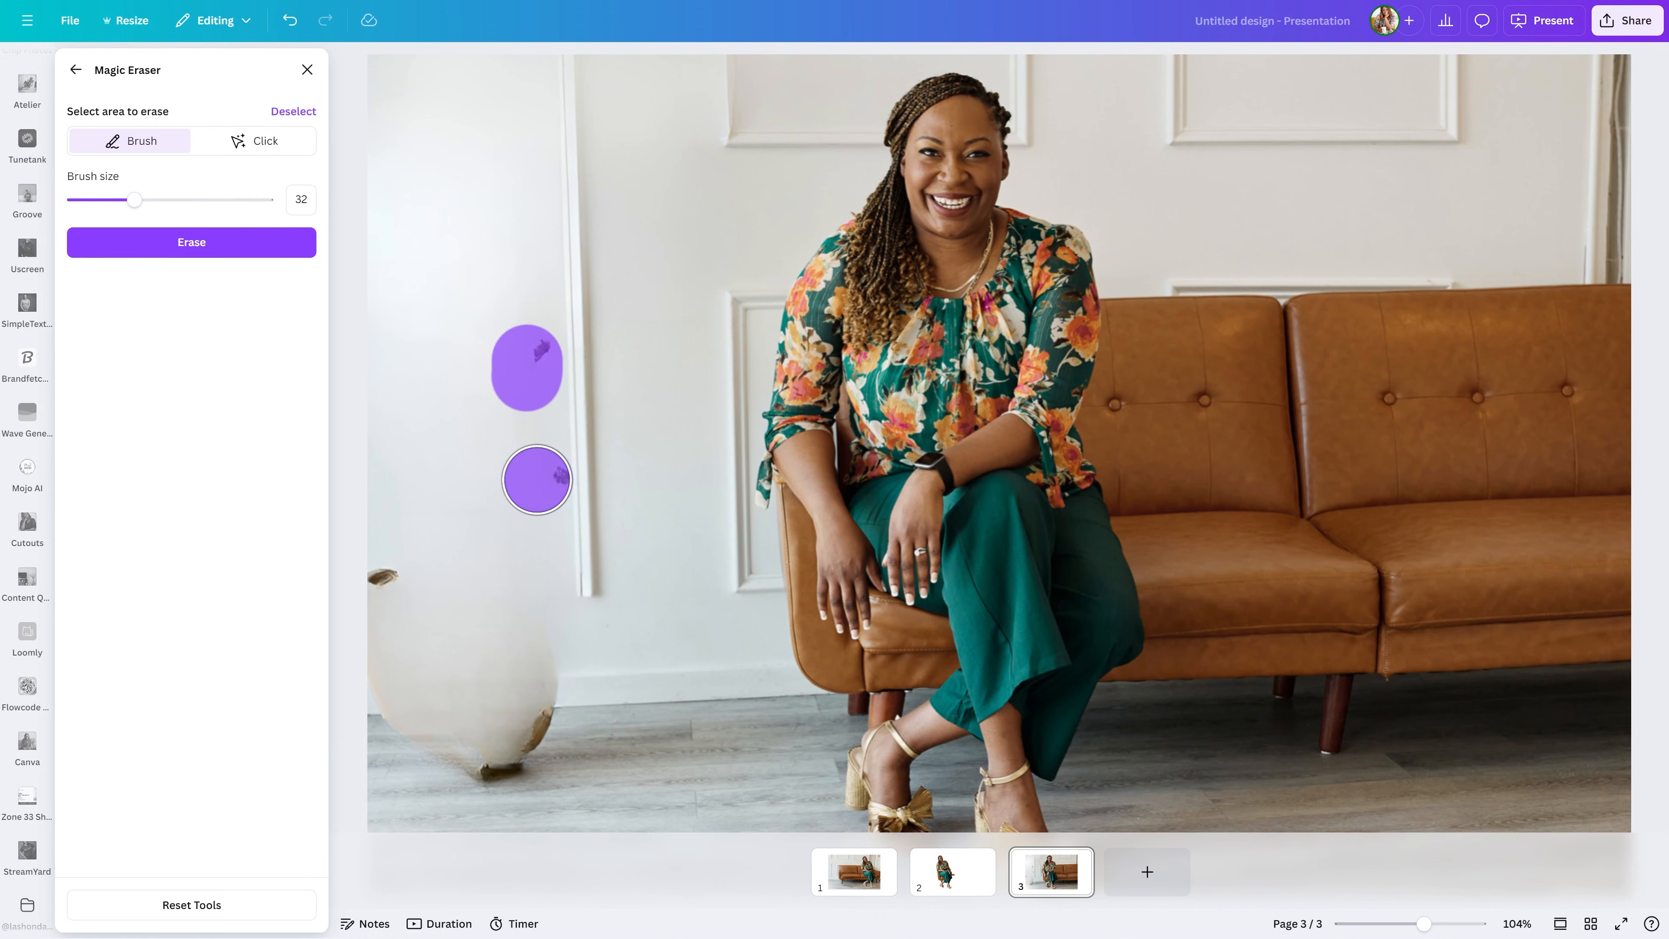
{"action": "left_click", "coordinate": [399, 583]}
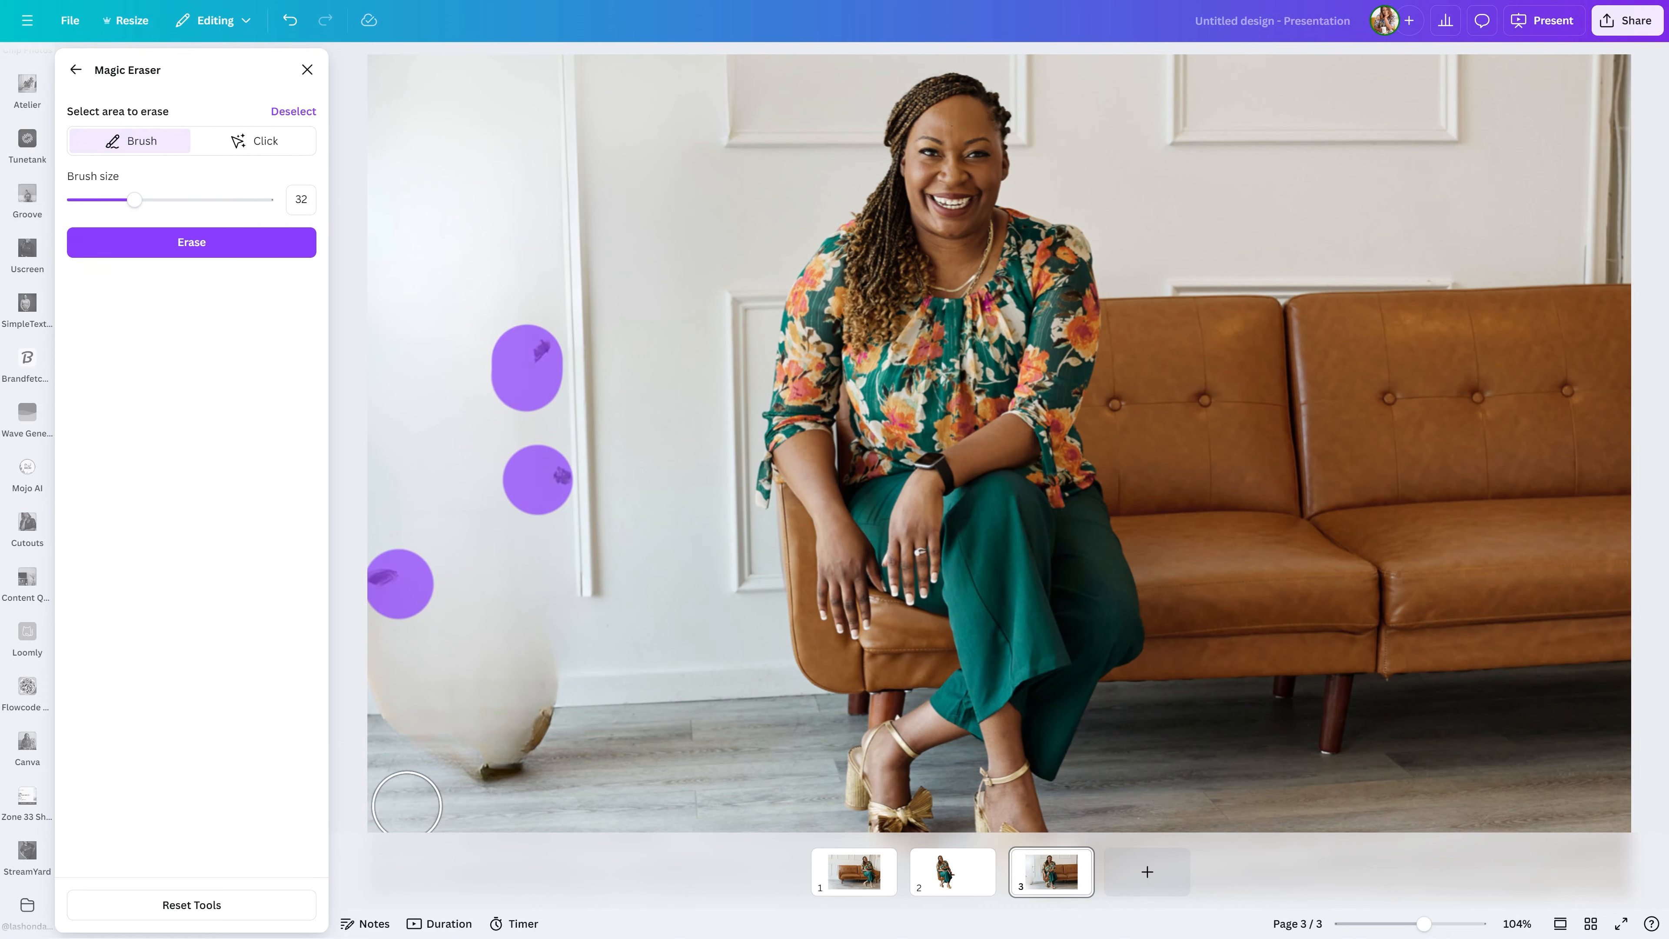
{"action": "mouse_move", "coordinate": [392, 665]}
{"action": "left_mouse_down"}
{"action": "mouse_move", "coordinate": [390, 730]}
{"action": "mouse_move", "coordinate": [444, 760]}
{"action": "mouse_move", "coordinate": [510, 756]}
{"action": "mouse_move", "coordinate": [540, 693]}
{"action": "mouse_move", "coordinate": [527, 573]}
{"action": "left_mouse_up"}
{"action": "left_click", "coordinate": [226, 243]}
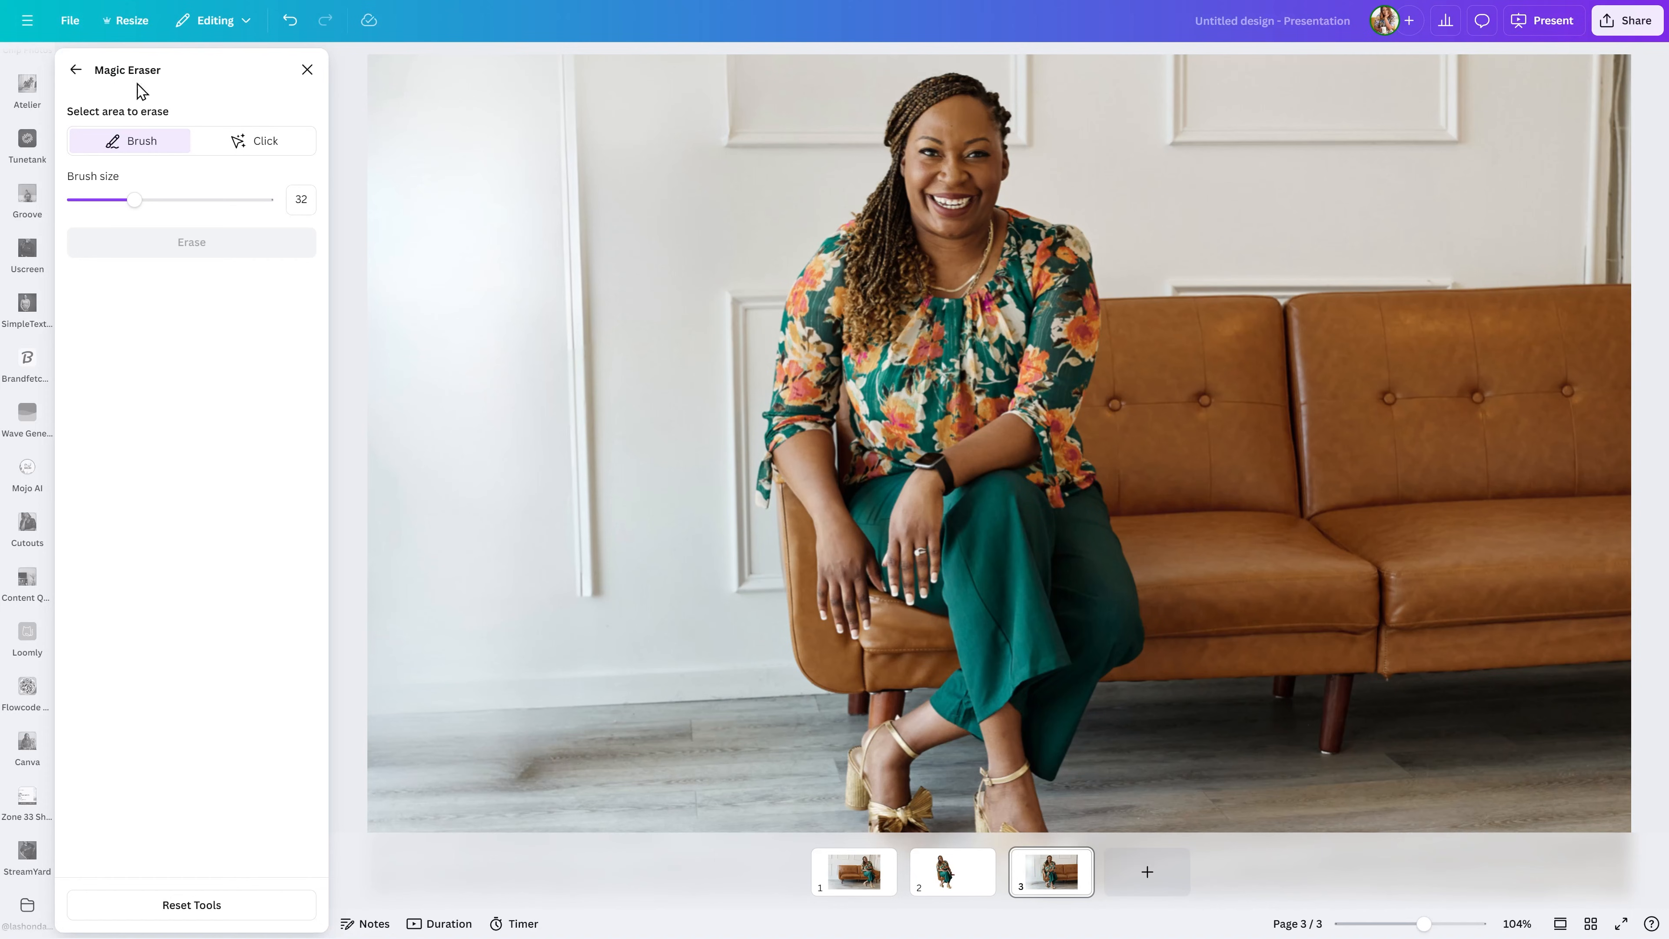
{"action": "left_click", "coordinate": [76, 69]}
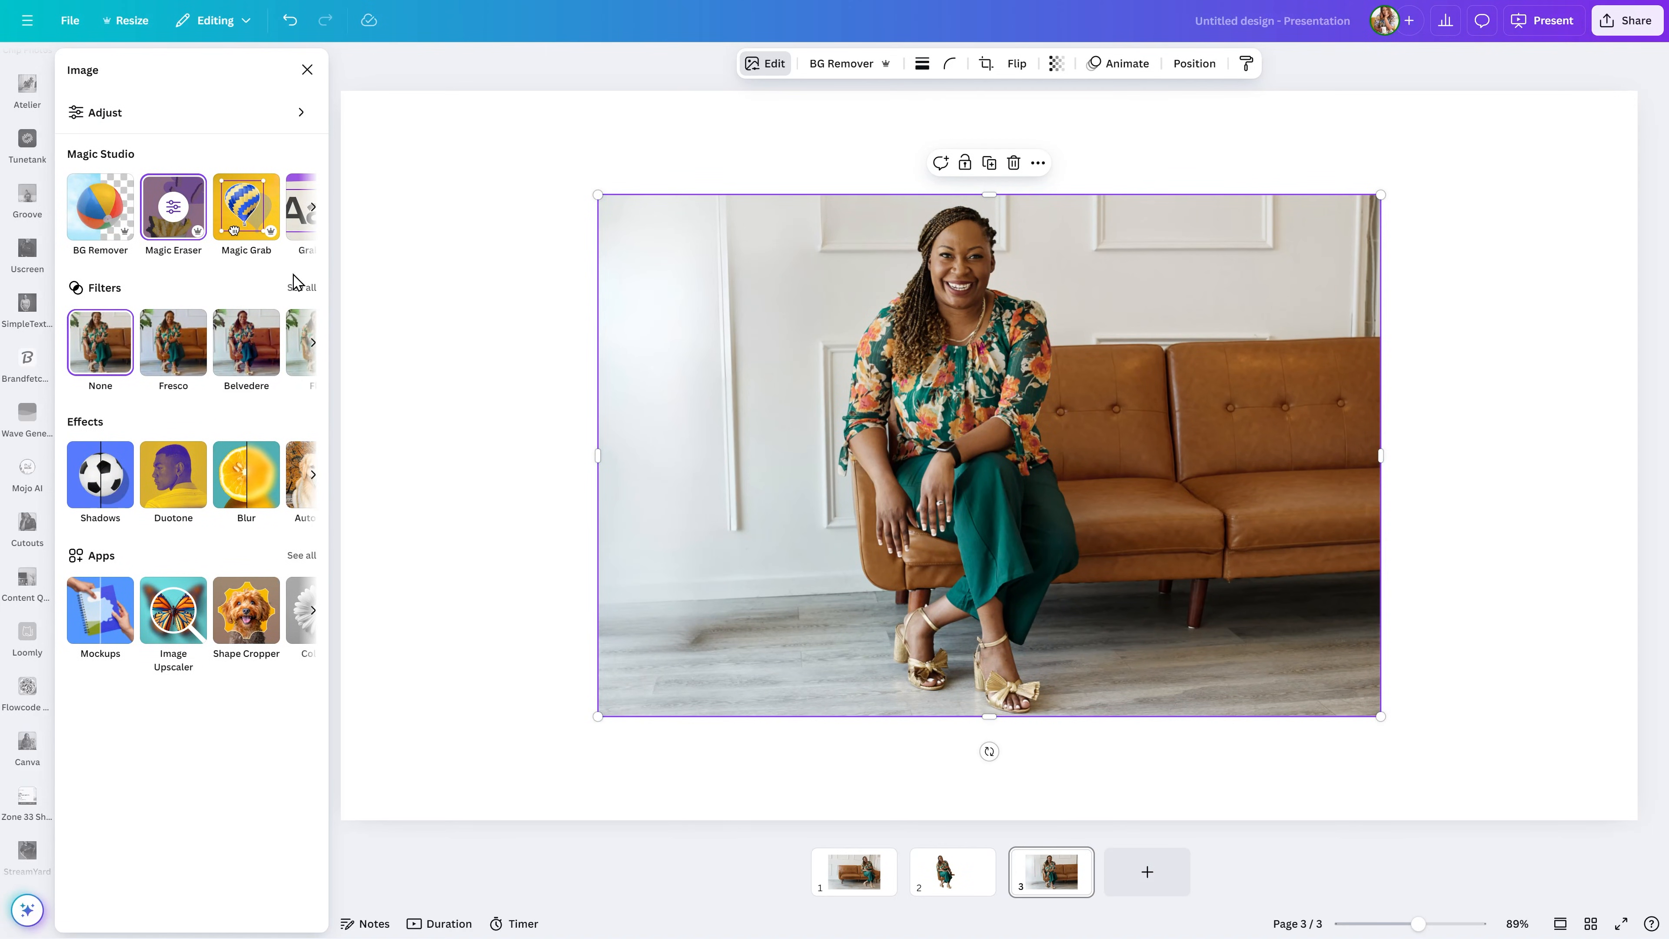
Generate a "short bookcase with books" with Magic Edit in the empty wall and floor area beside the woman
{"action": "left_click", "coordinate": [313, 208]}
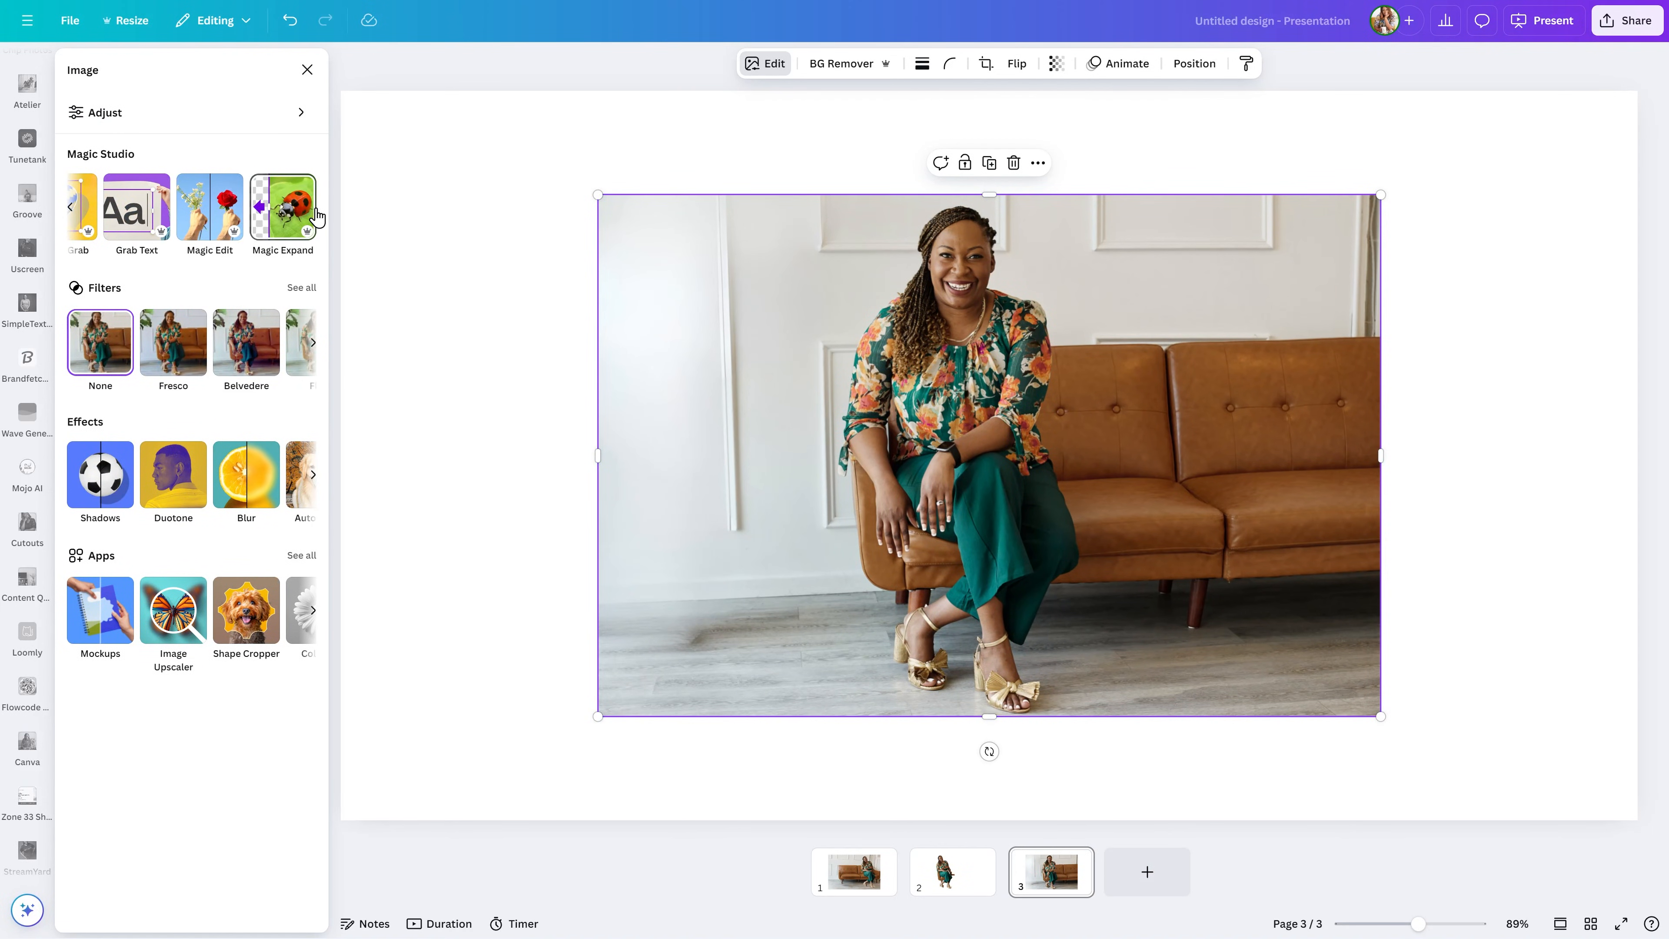
{"action": "left_click", "coordinate": [214, 222]}
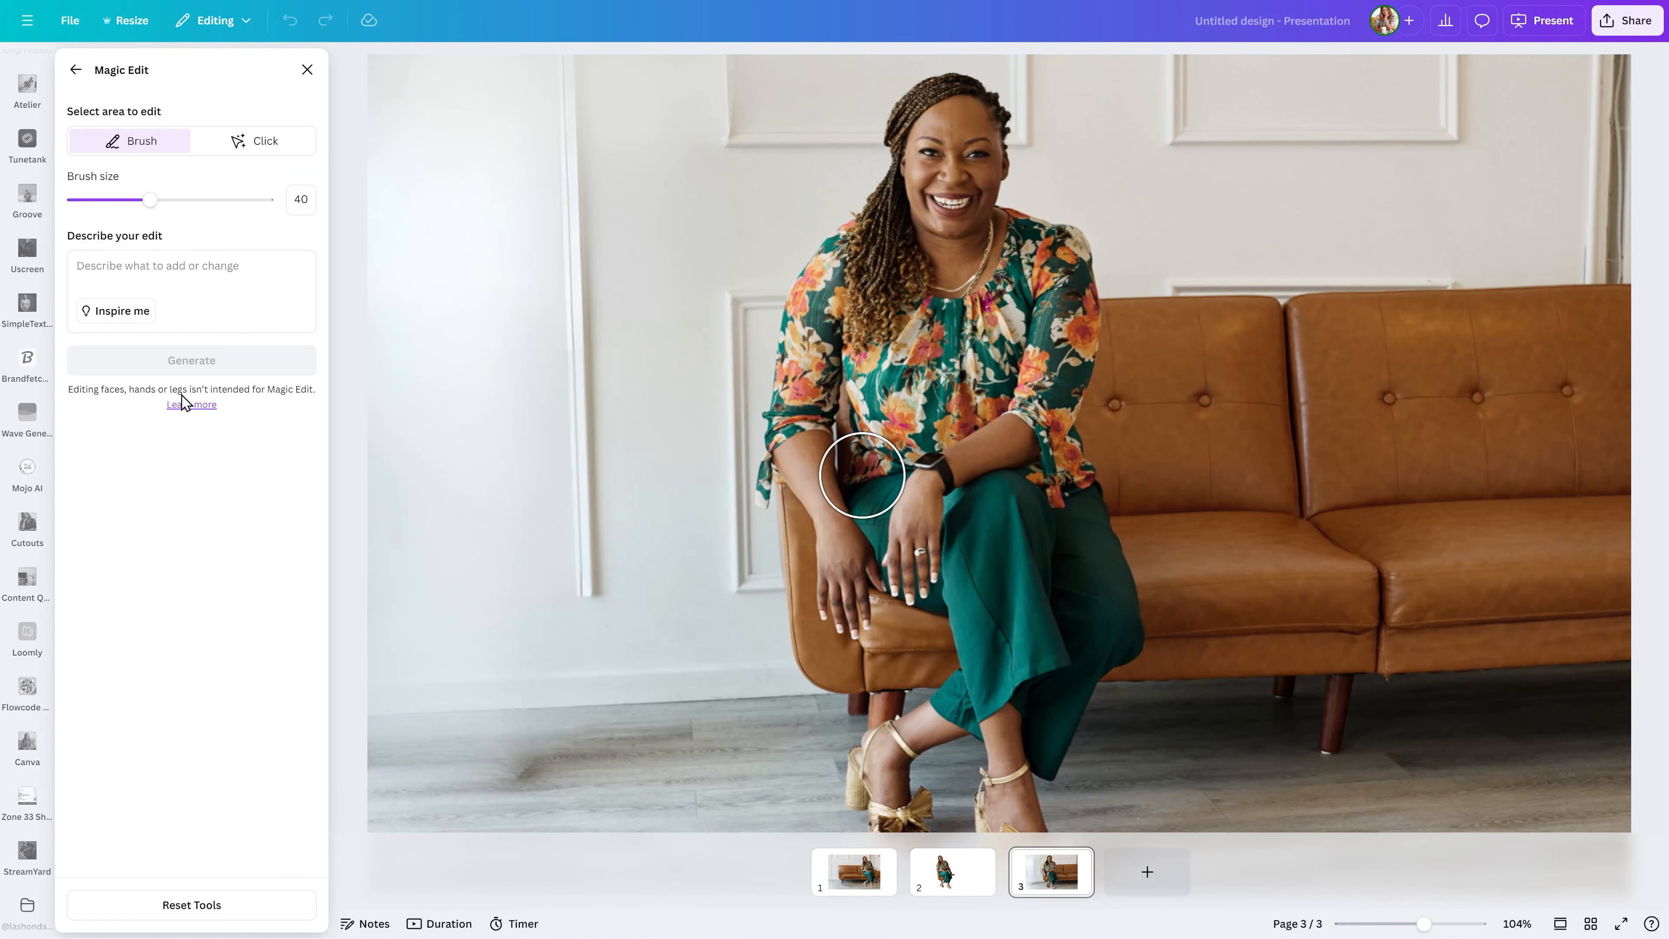
{"action": "left_click", "coordinate": [172, 275]}
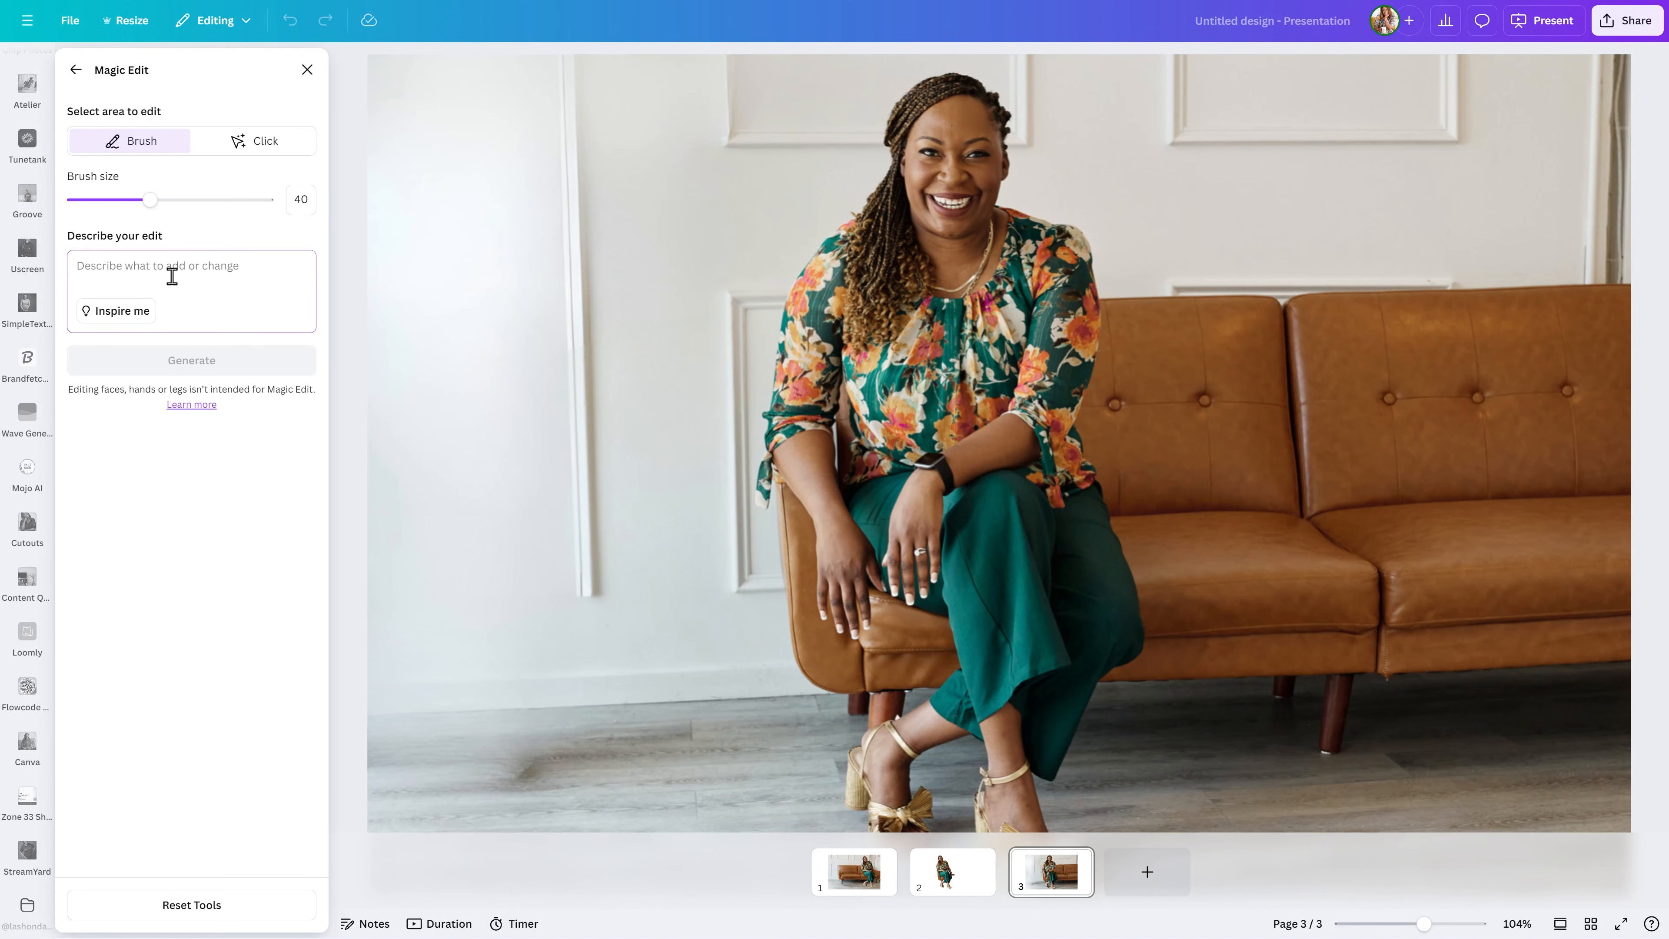
{"action": "type", "text": "short bookcase with books"}
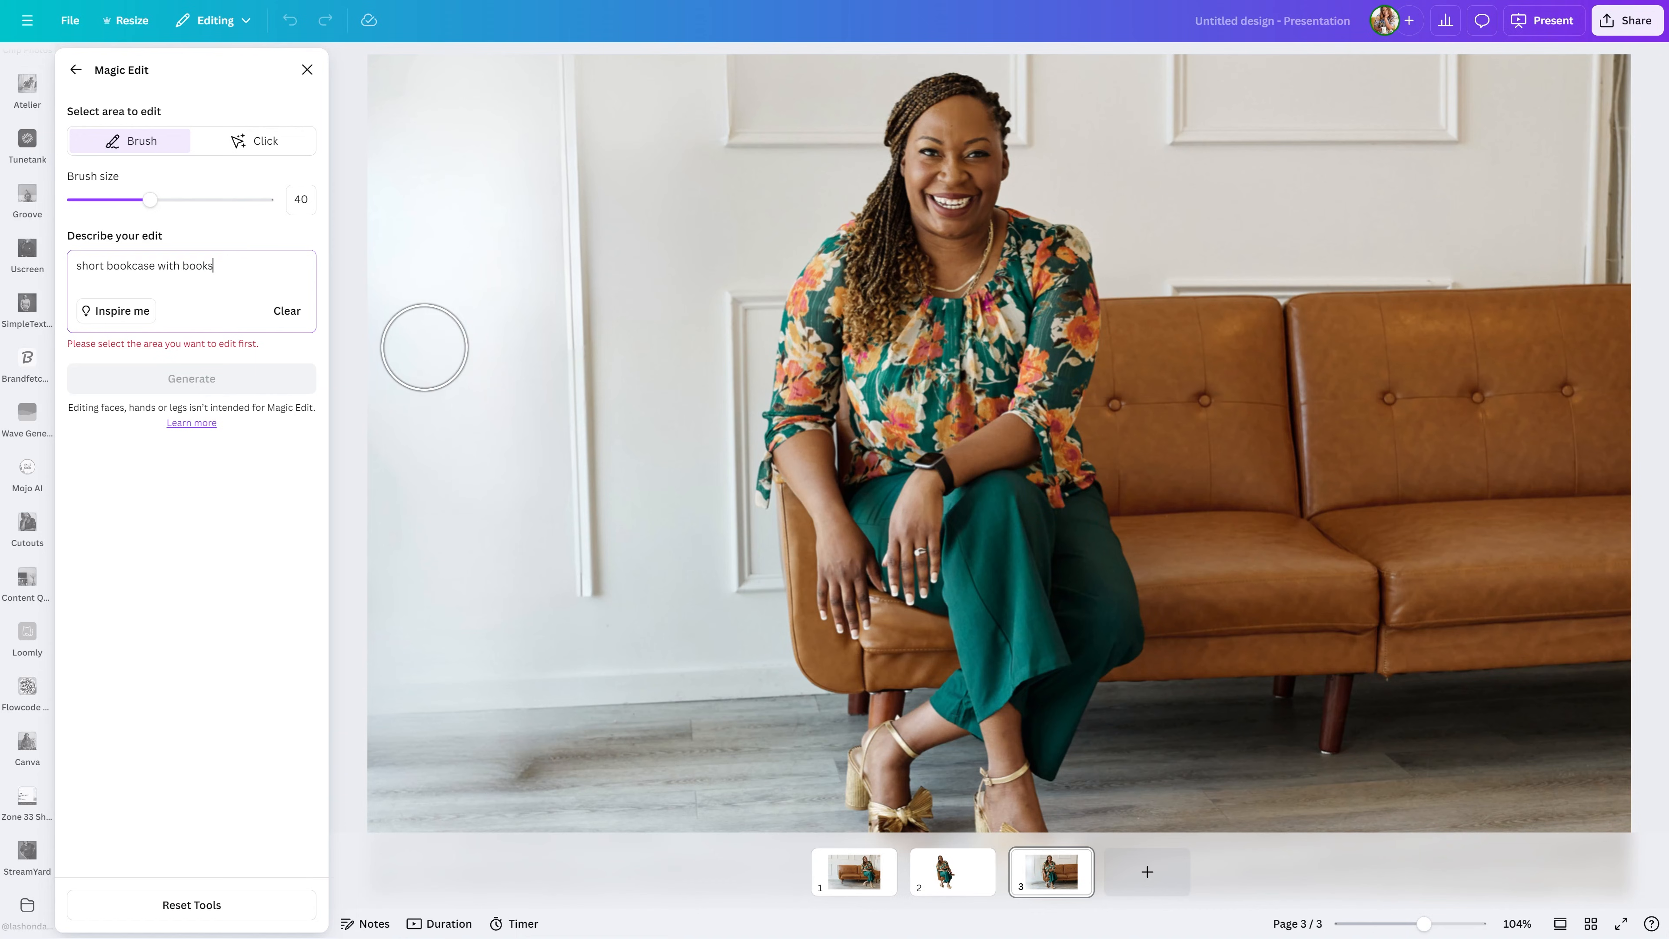
{"action": "mouse_move", "coordinate": [407, 188]}
{"action": "left_mouse_down"}
{"action": "mouse_move", "coordinate": [377, 537]}
{"action": "mouse_move", "coordinate": [394, 736]}
{"action": "mouse_move", "coordinate": [447, 779]}
{"action": "mouse_move", "coordinate": [608, 749]}
{"action": "mouse_move", "coordinate": [440, 794]}
{"action": "mouse_move", "coordinate": [642, 805]}
{"action": "mouse_move", "coordinate": [659, 175]}
{"action": "mouse_move", "coordinate": [388, 167]}
{"action": "mouse_move", "coordinate": [439, 773]}
{"action": "mouse_move", "coordinate": [491, 205]}
{"action": "mouse_move", "coordinate": [537, 656]}
{"action": "mouse_move", "coordinate": [551, 238]}
{"action": "mouse_move", "coordinate": [591, 744]}
{"action": "mouse_move", "coordinate": [619, 231]}
{"action": "mouse_move", "coordinate": [596, 813]}
{"action": "left_mouse_up"}
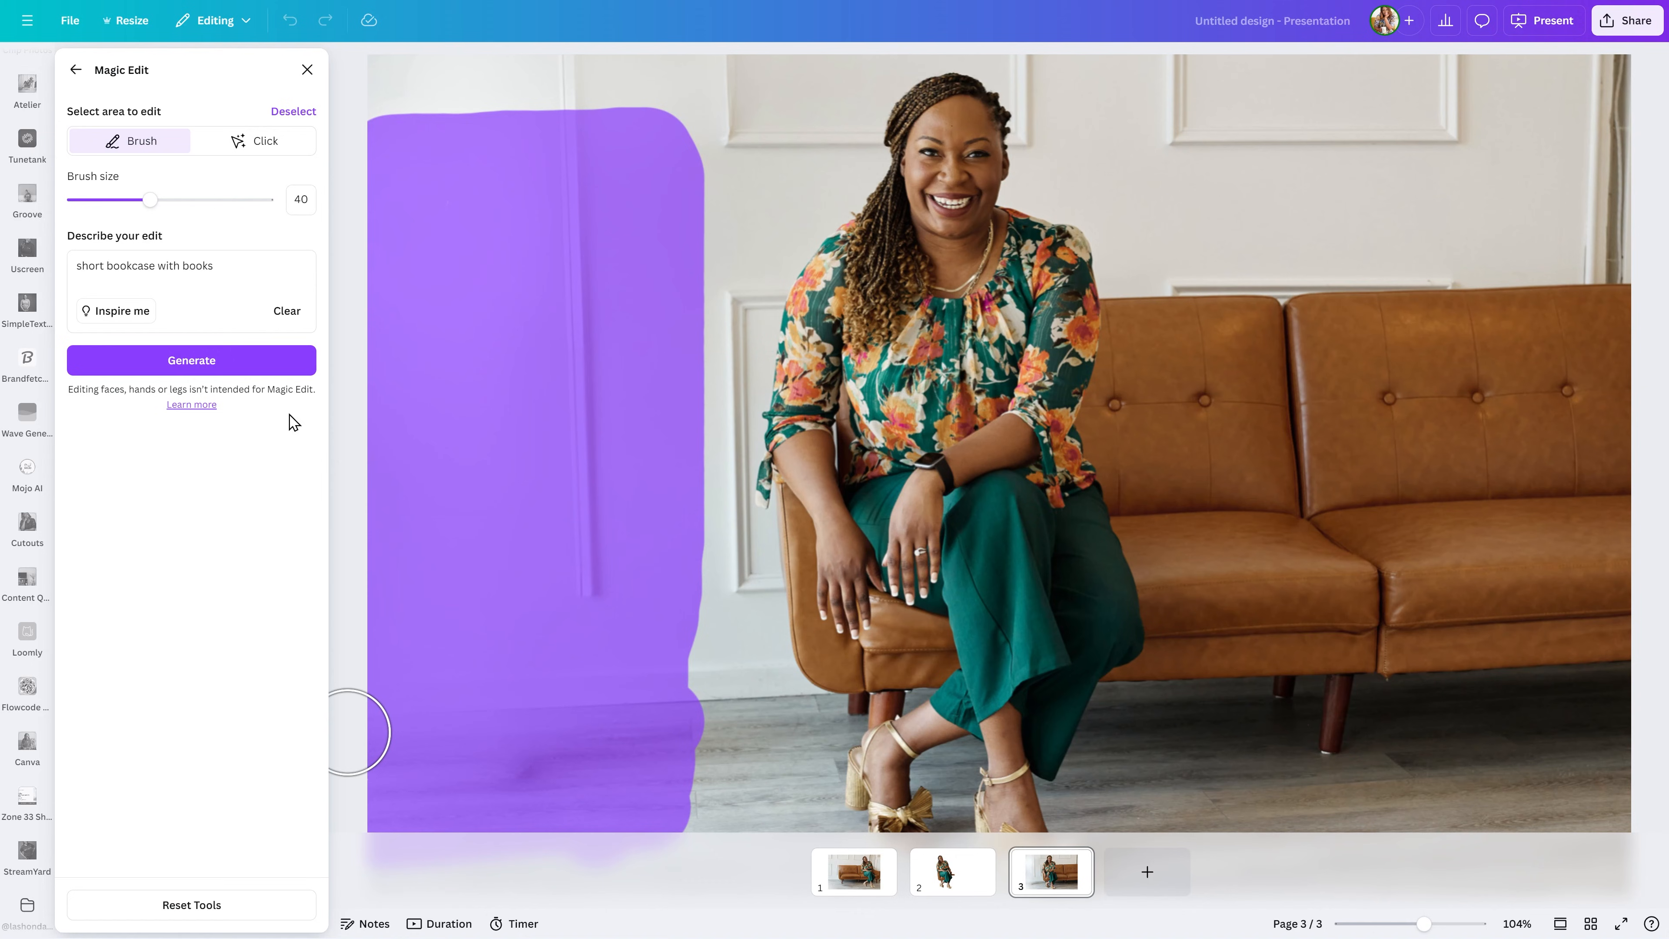
{"action": "left_click", "coordinate": [243, 360]}
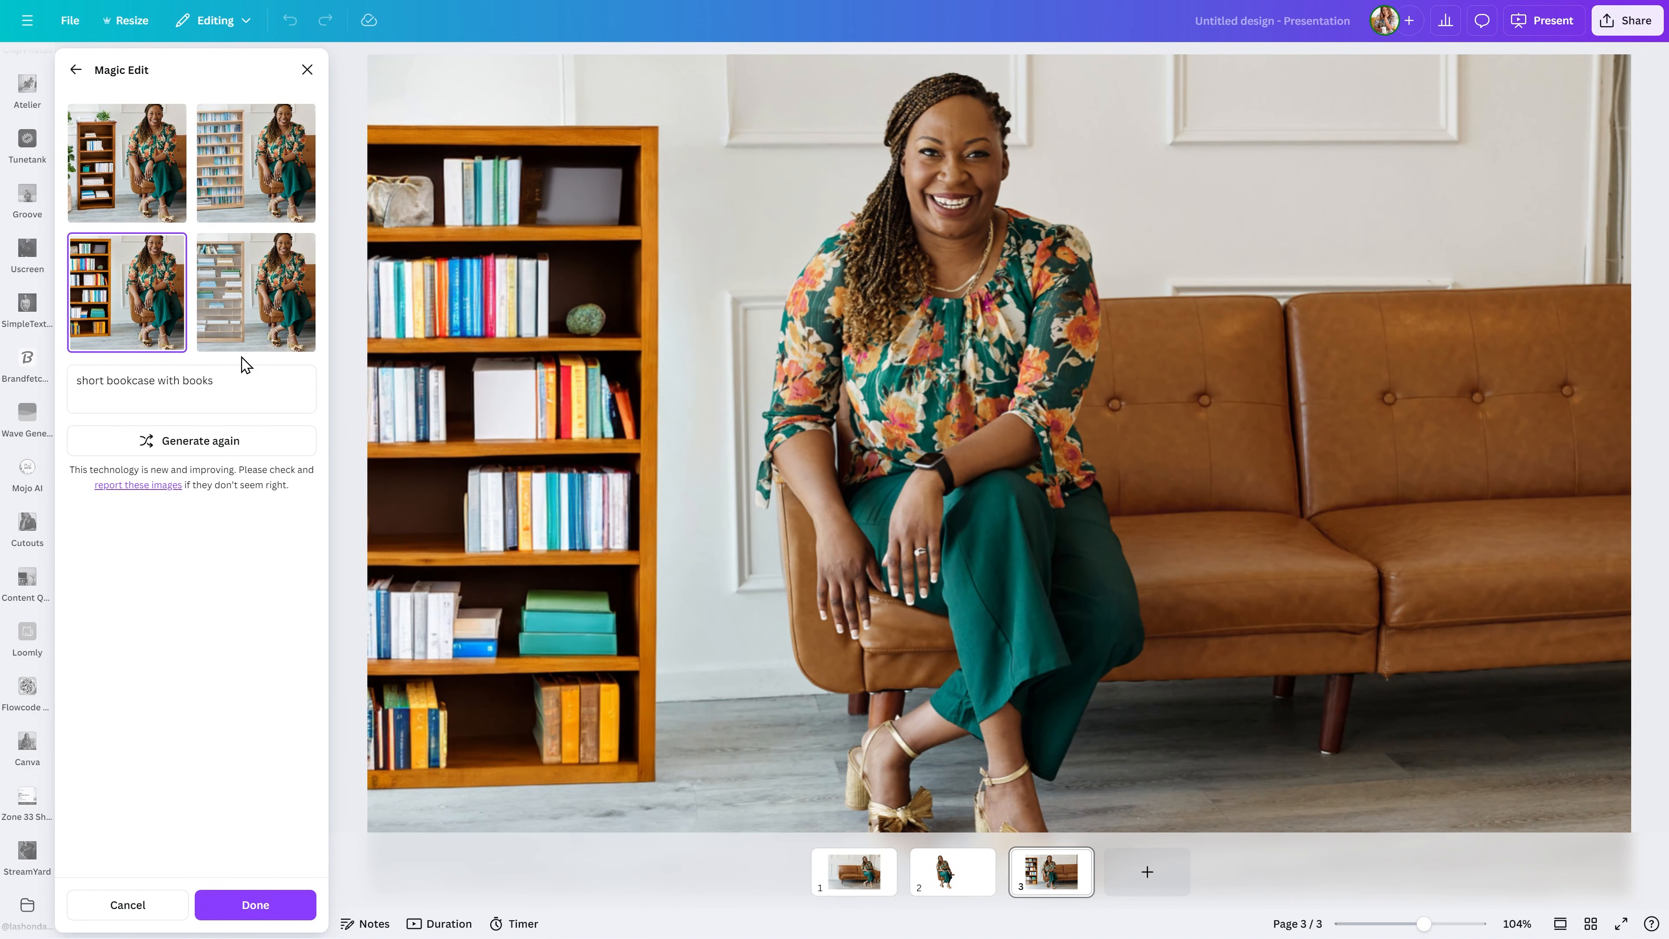
Compare the four bookcase variants and keep the dark wooden one with a small plant on top
{"action": "left_click", "coordinate": [106, 158]}
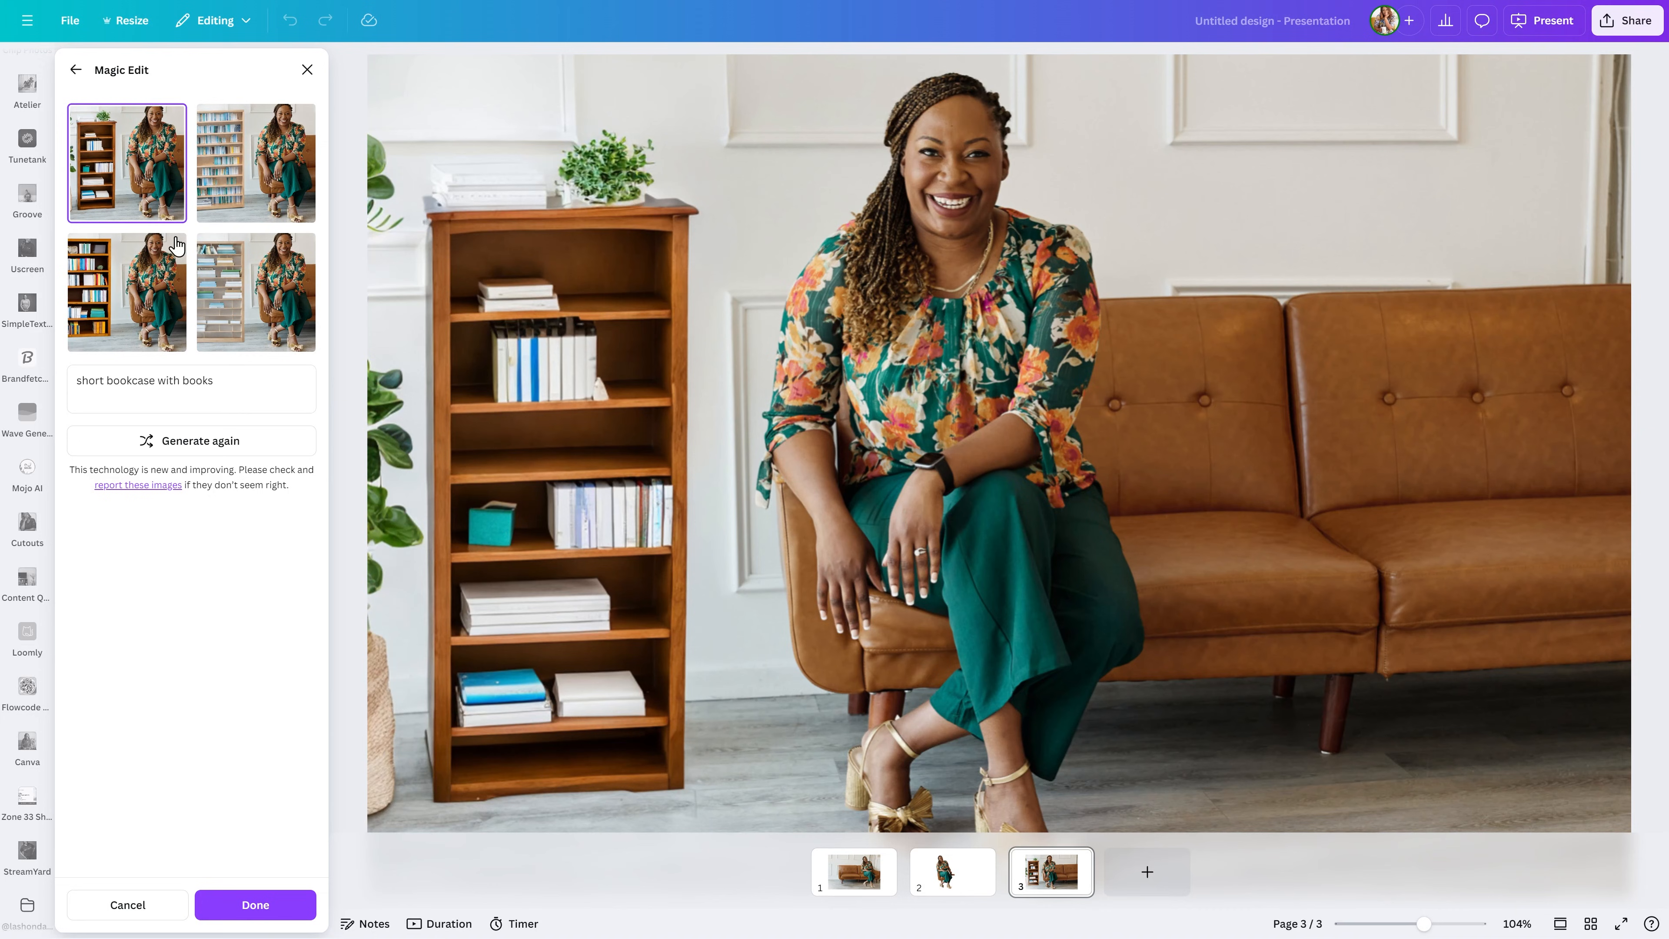
{"action": "left_click", "coordinate": [241, 187]}
{"action": "left_click", "coordinate": [243, 317]}
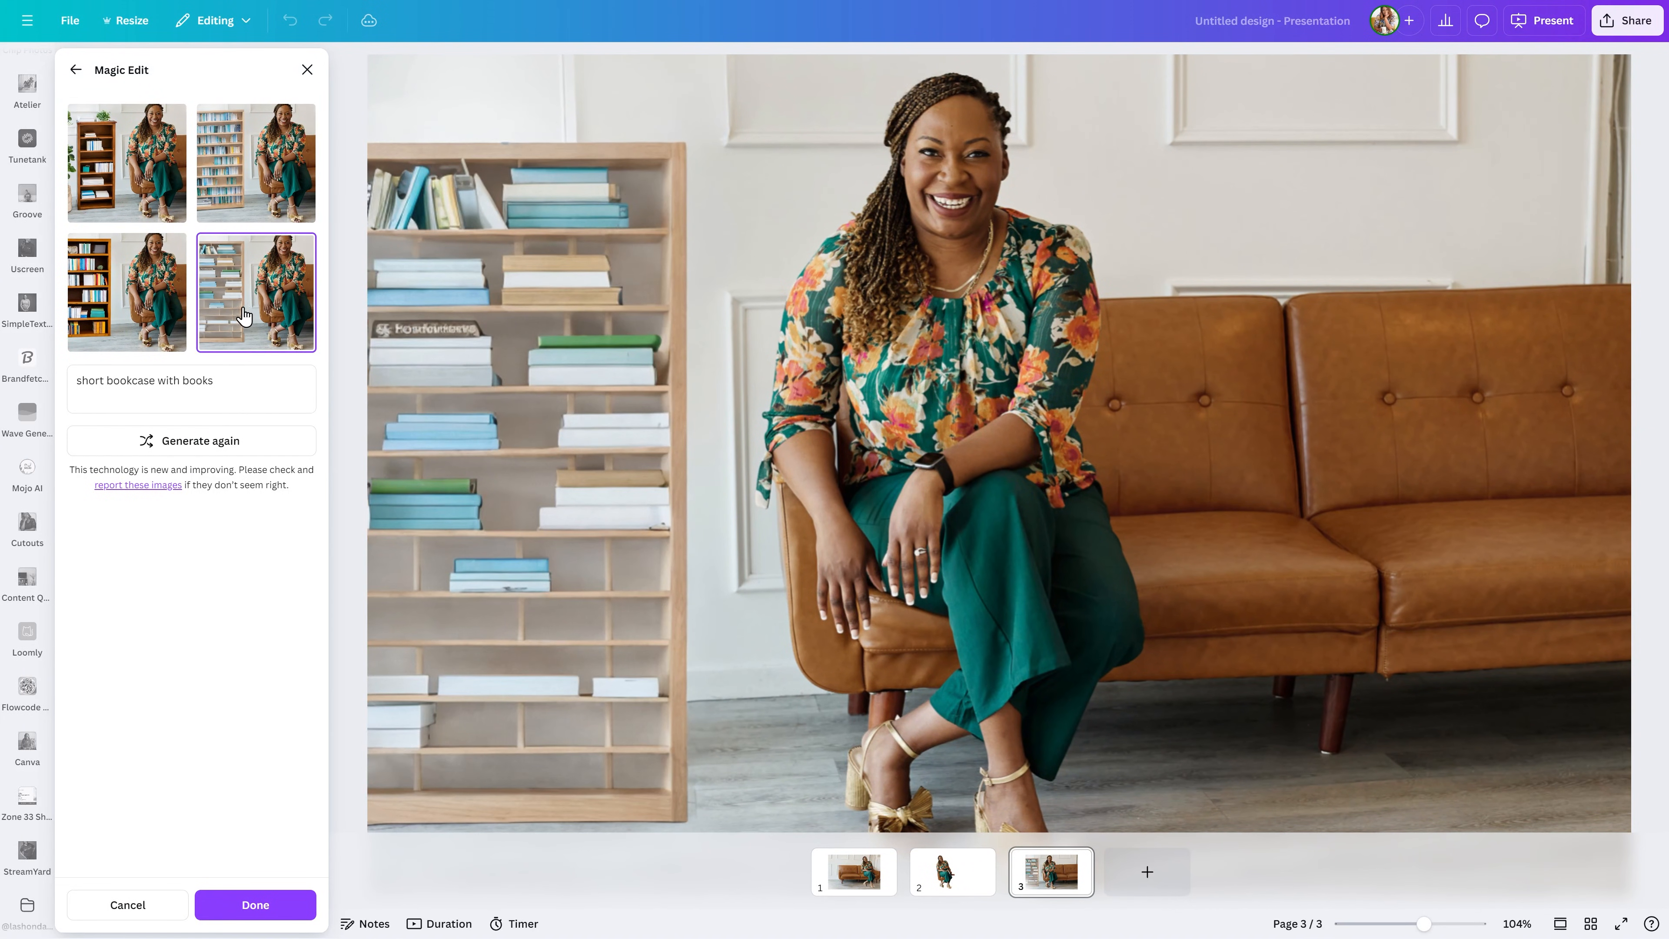
{"action": "left_click", "coordinate": [131, 315]}
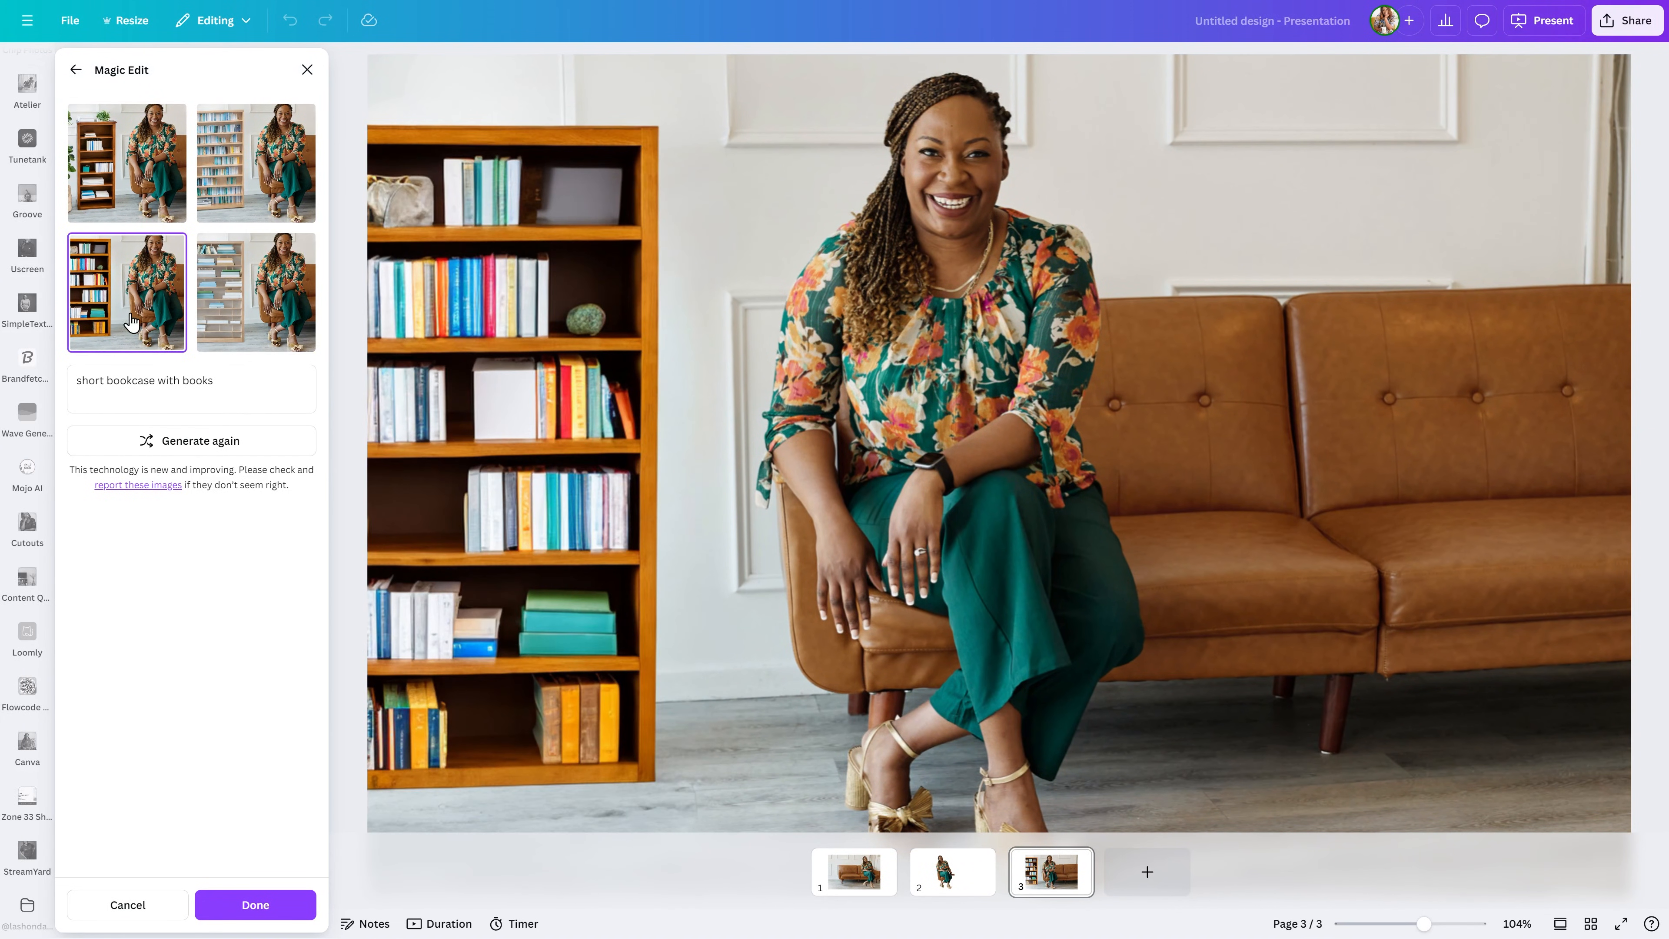
{"action": "left_click", "coordinate": [132, 214]}
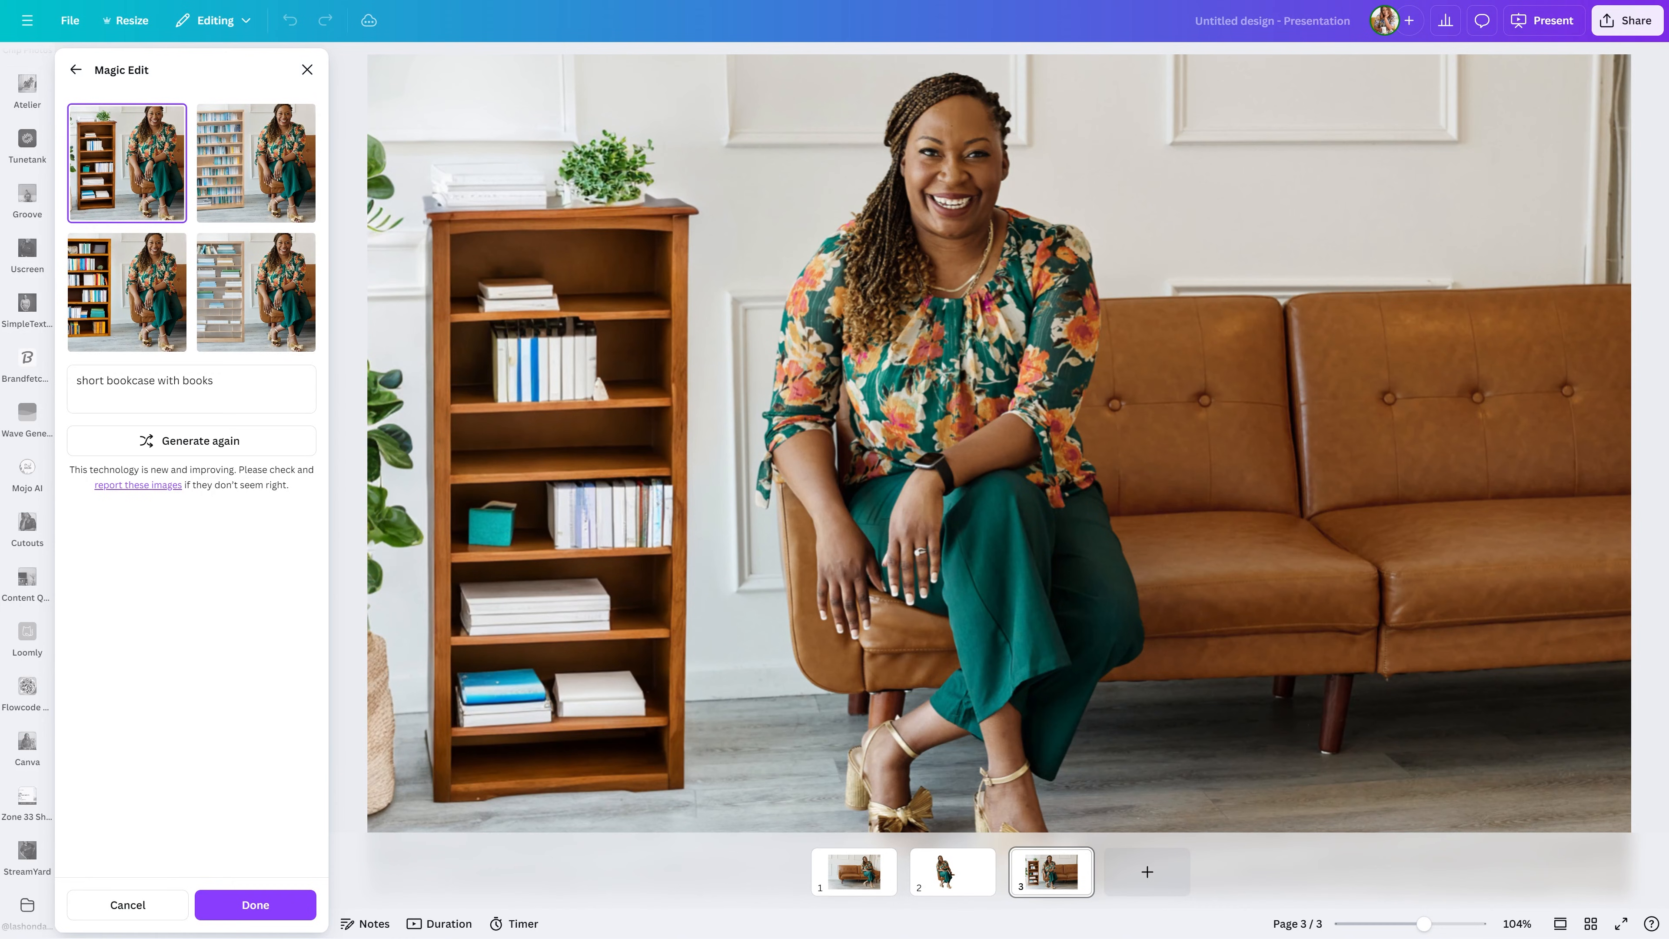
{"action": "left_click", "coordinate": [307, 902]}
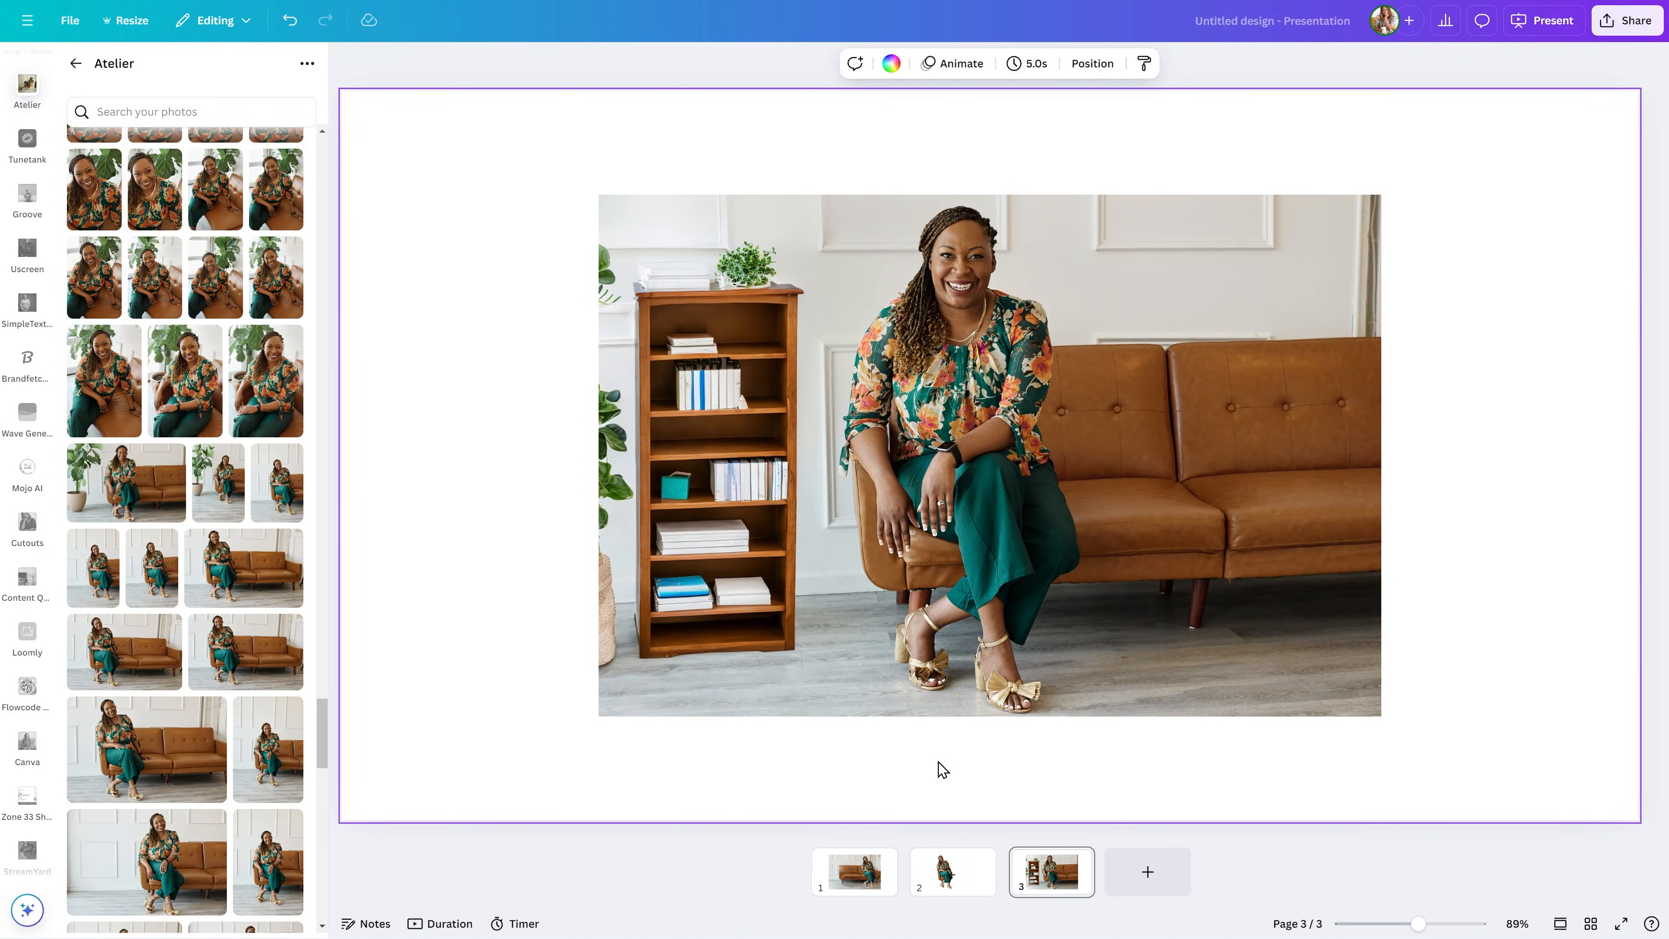
{"action": "left_click", "coordinate": [827, 320]}
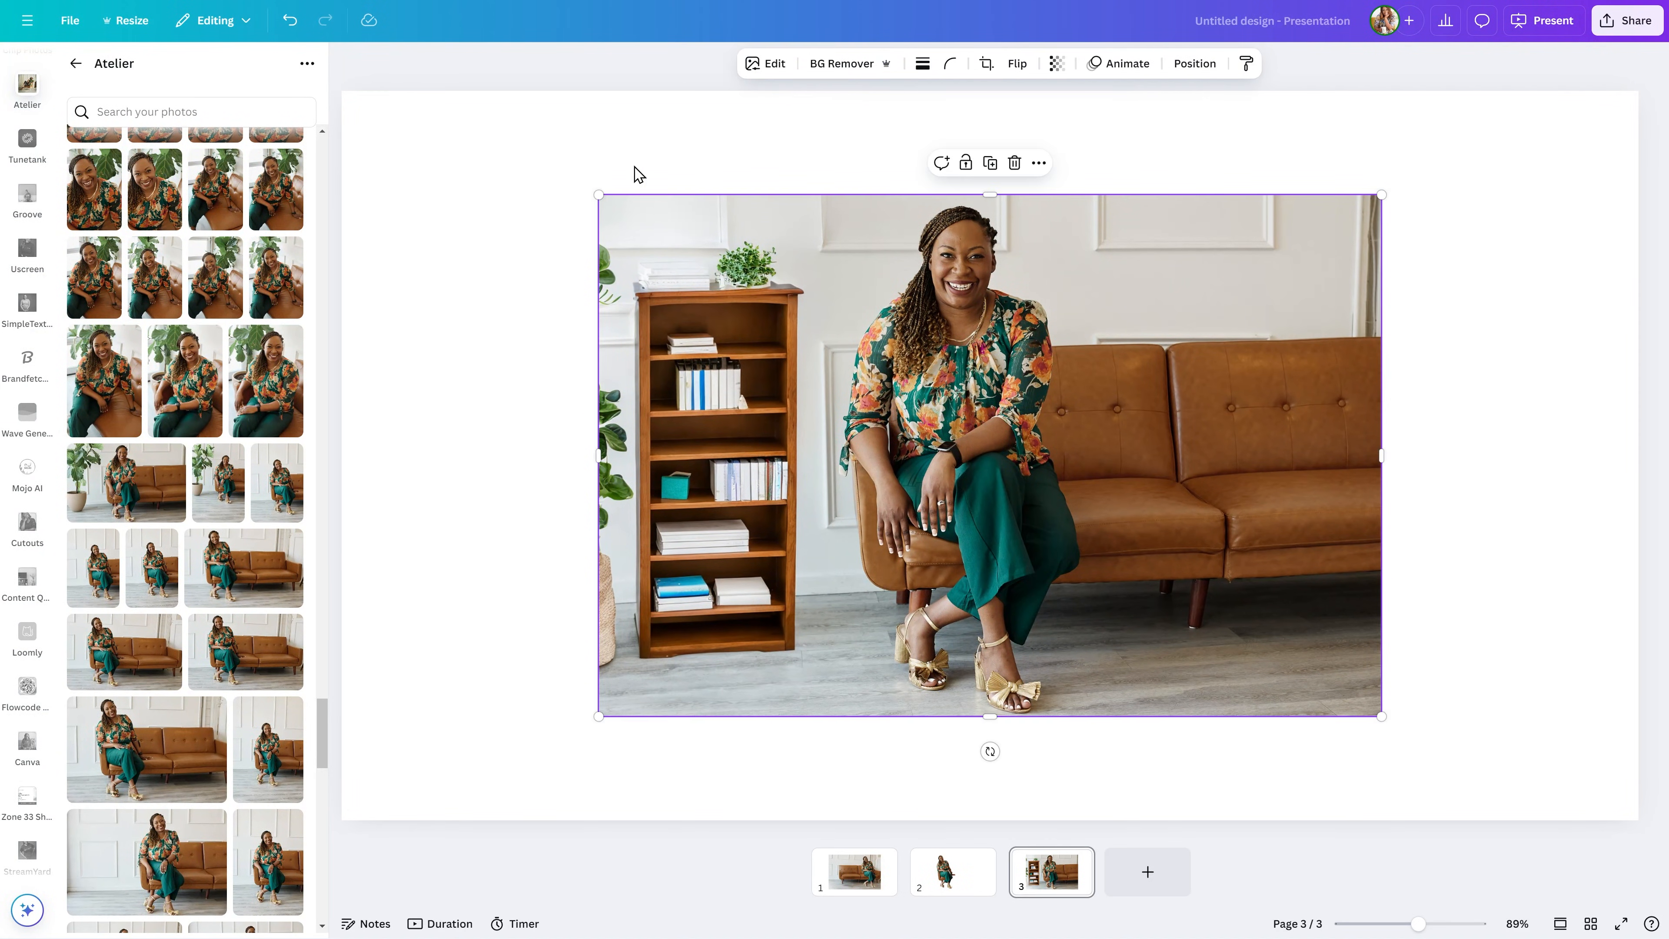
{"action": "left_click", "coordinate": [499, 385]}
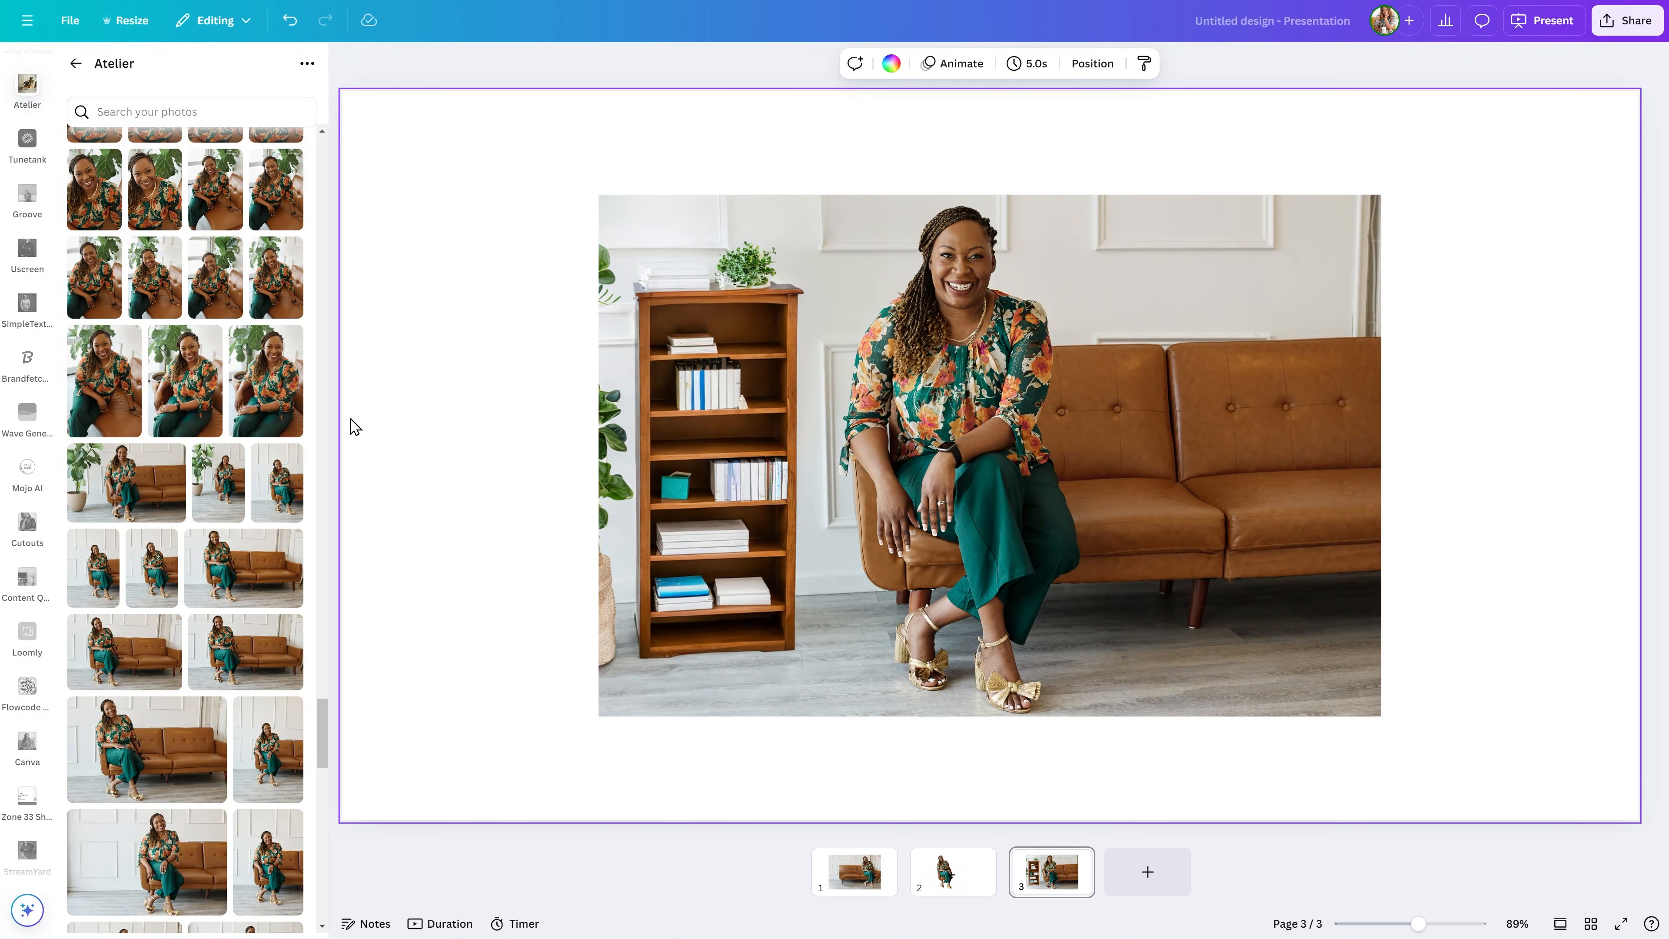
Add a fourth page and place a RIVERSIDE T-shirt photo from the T-Shirt Photos folder's Riverside subfolder on it
{"action": "left_click", "coordinate": [1159, 878]}
{"action": "scroll", "coordinate": [42, 424], "scroll_direction": "up", "scroll_amount": 10}
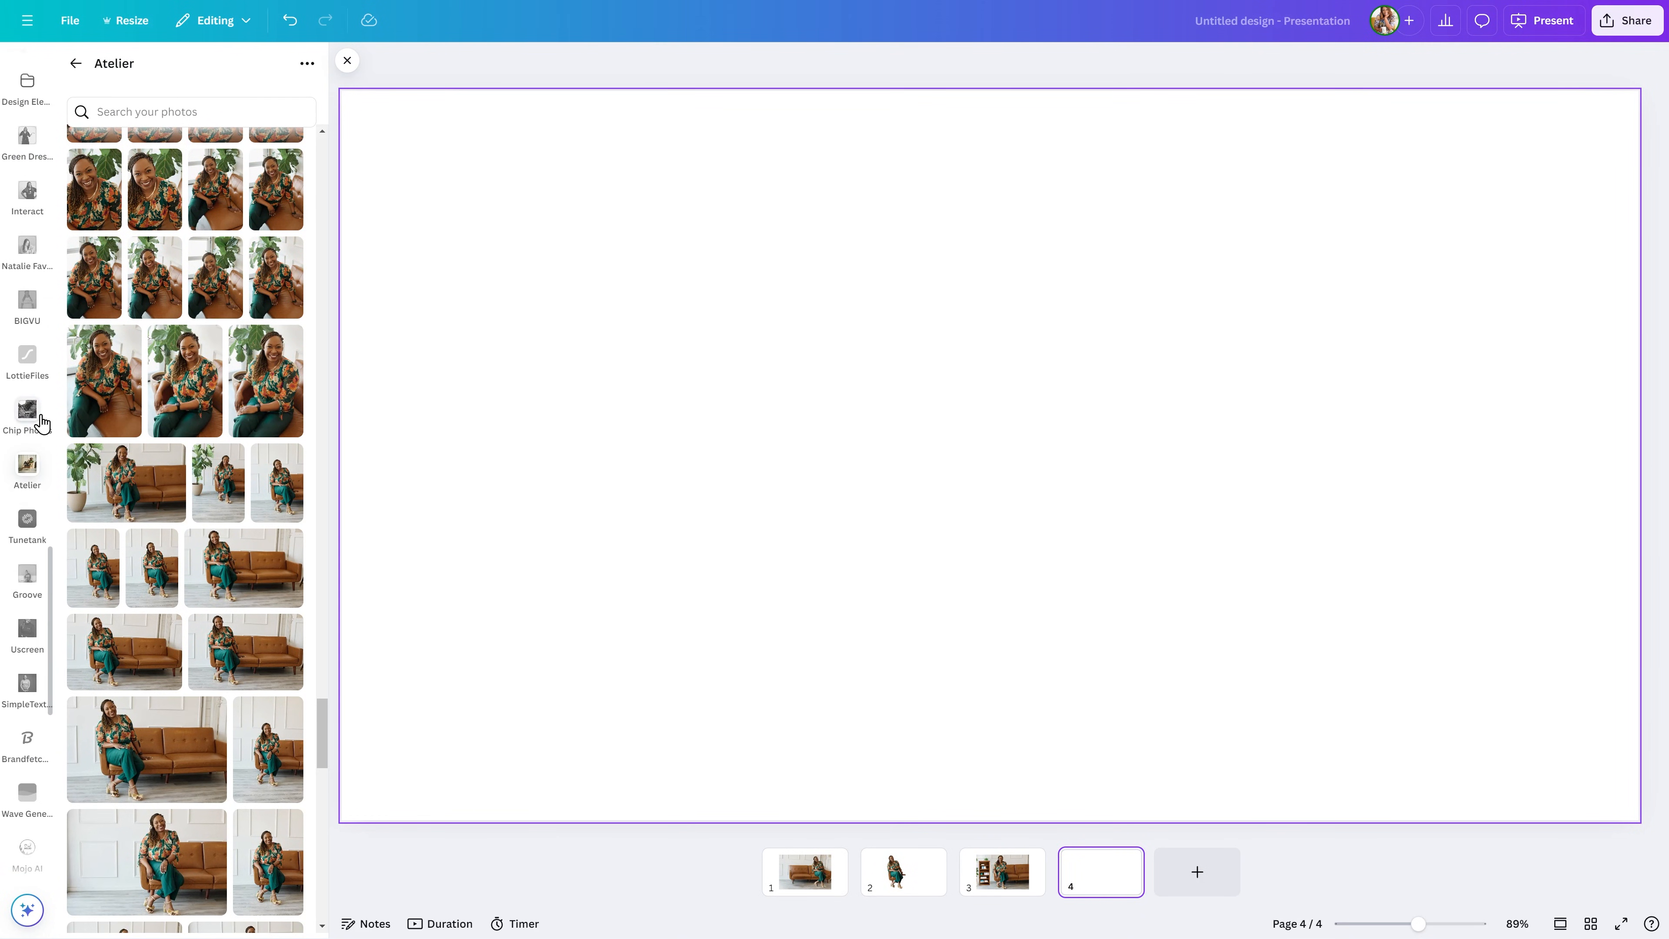
{"action": "scroll", "coordinate": [42, 424], "scroll_direction": "up", "scroll_amount": 8}
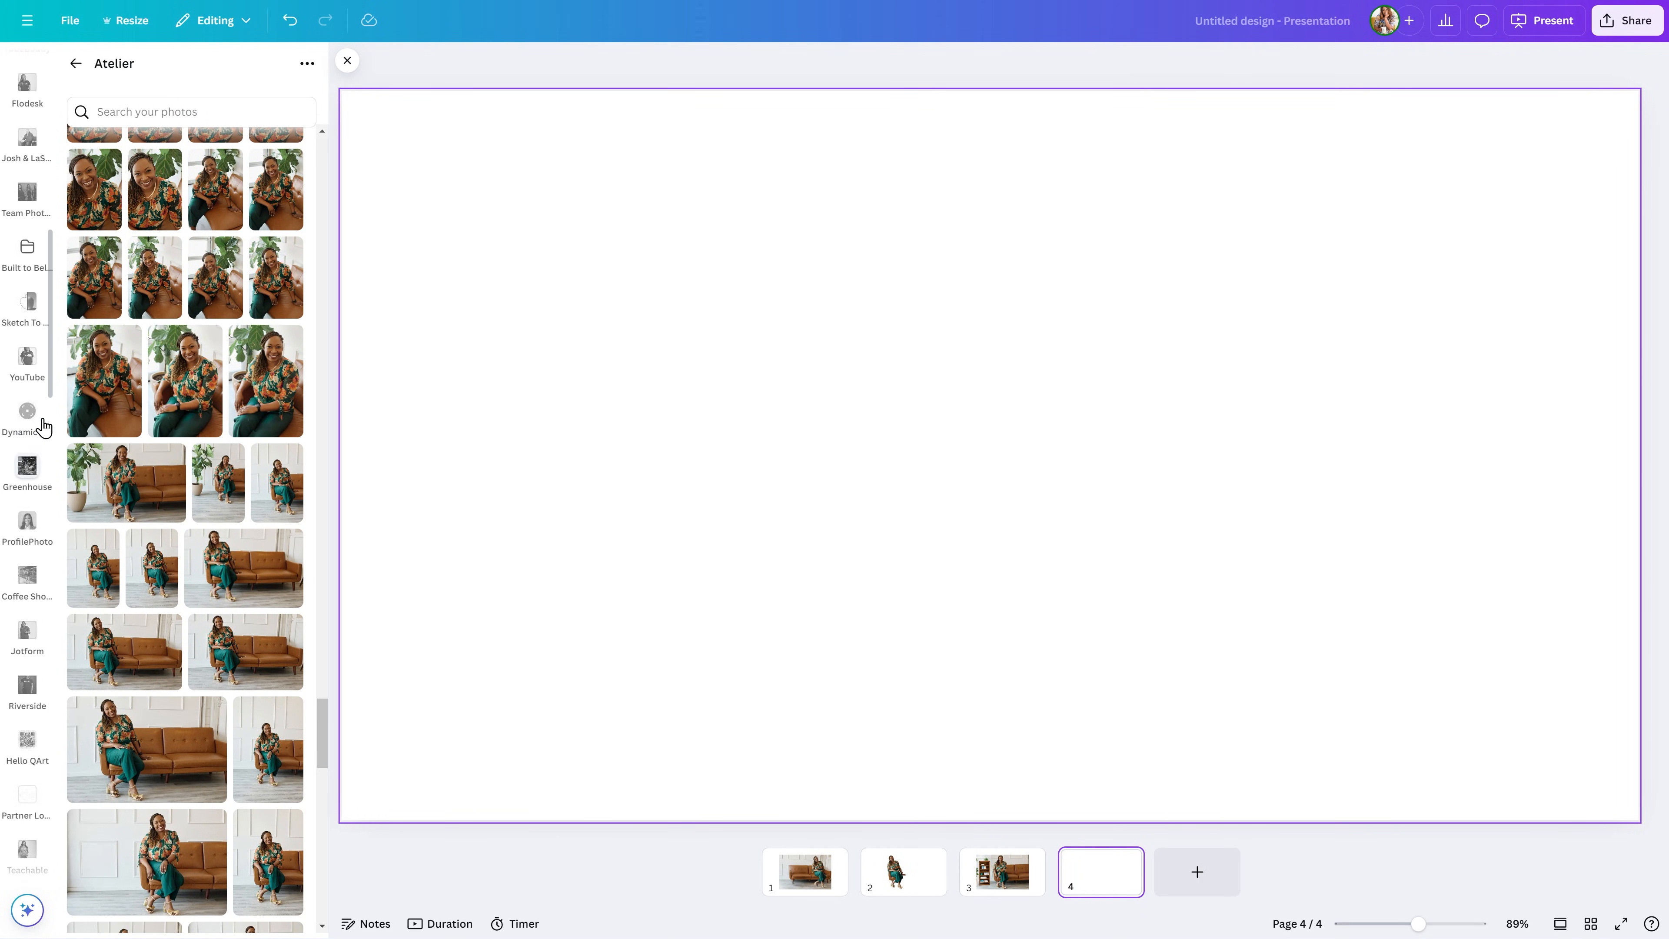
{"action": "left_click", "coordinate": [27, 402]}
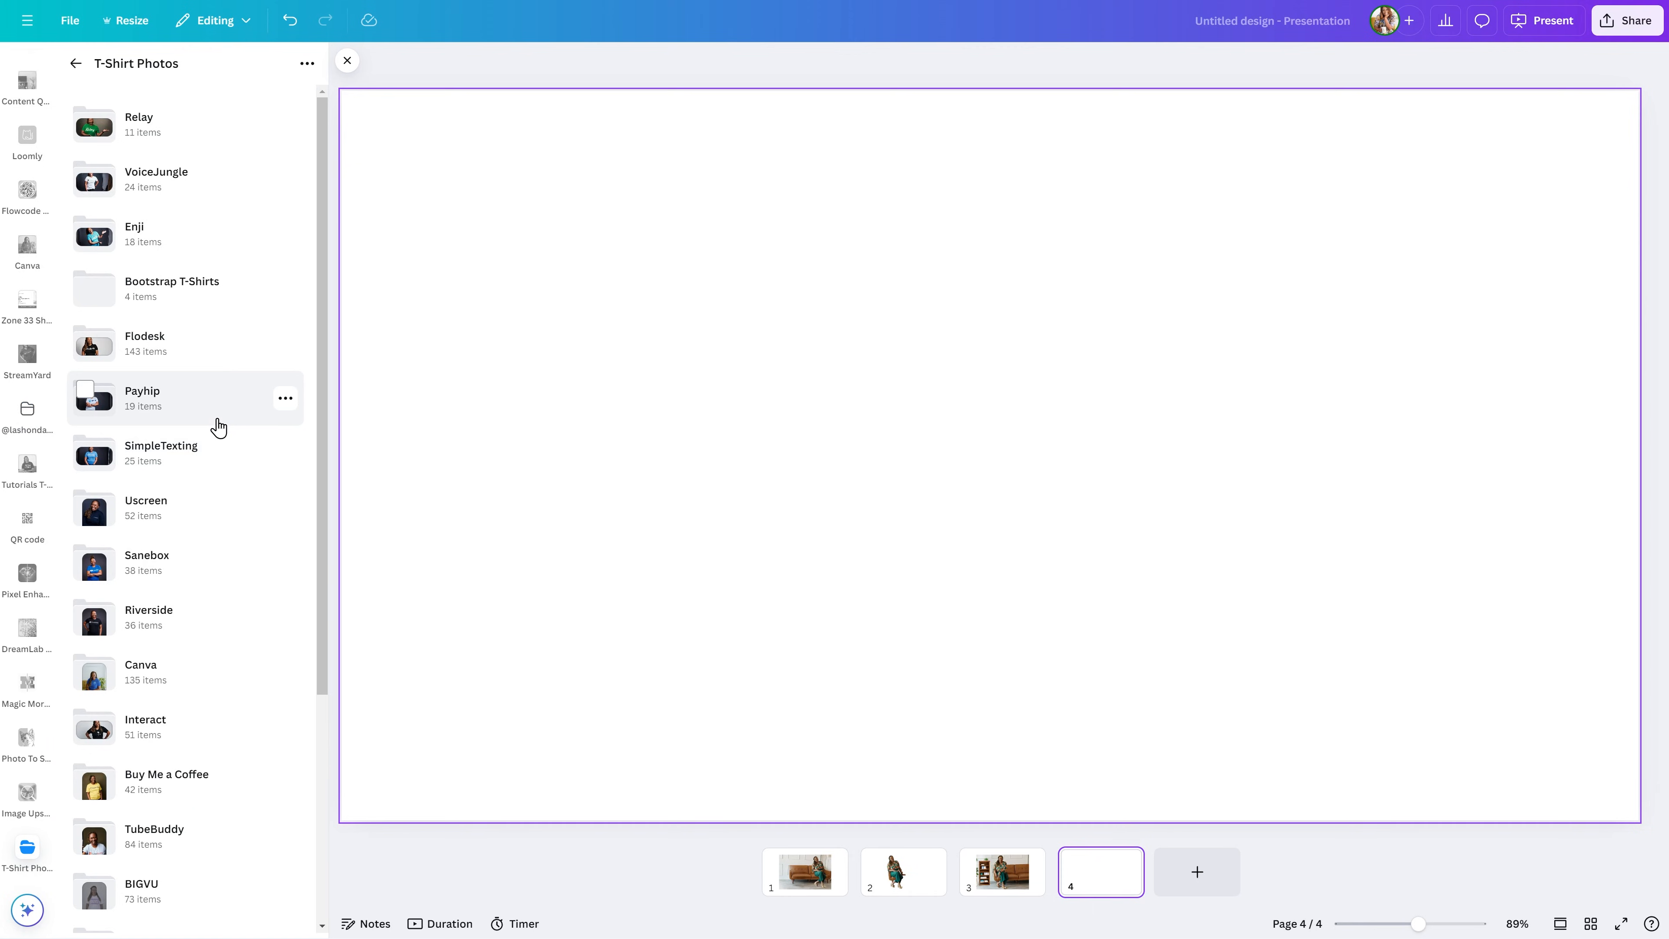
{"action": "left_click", "coordinate": [158, 621]}
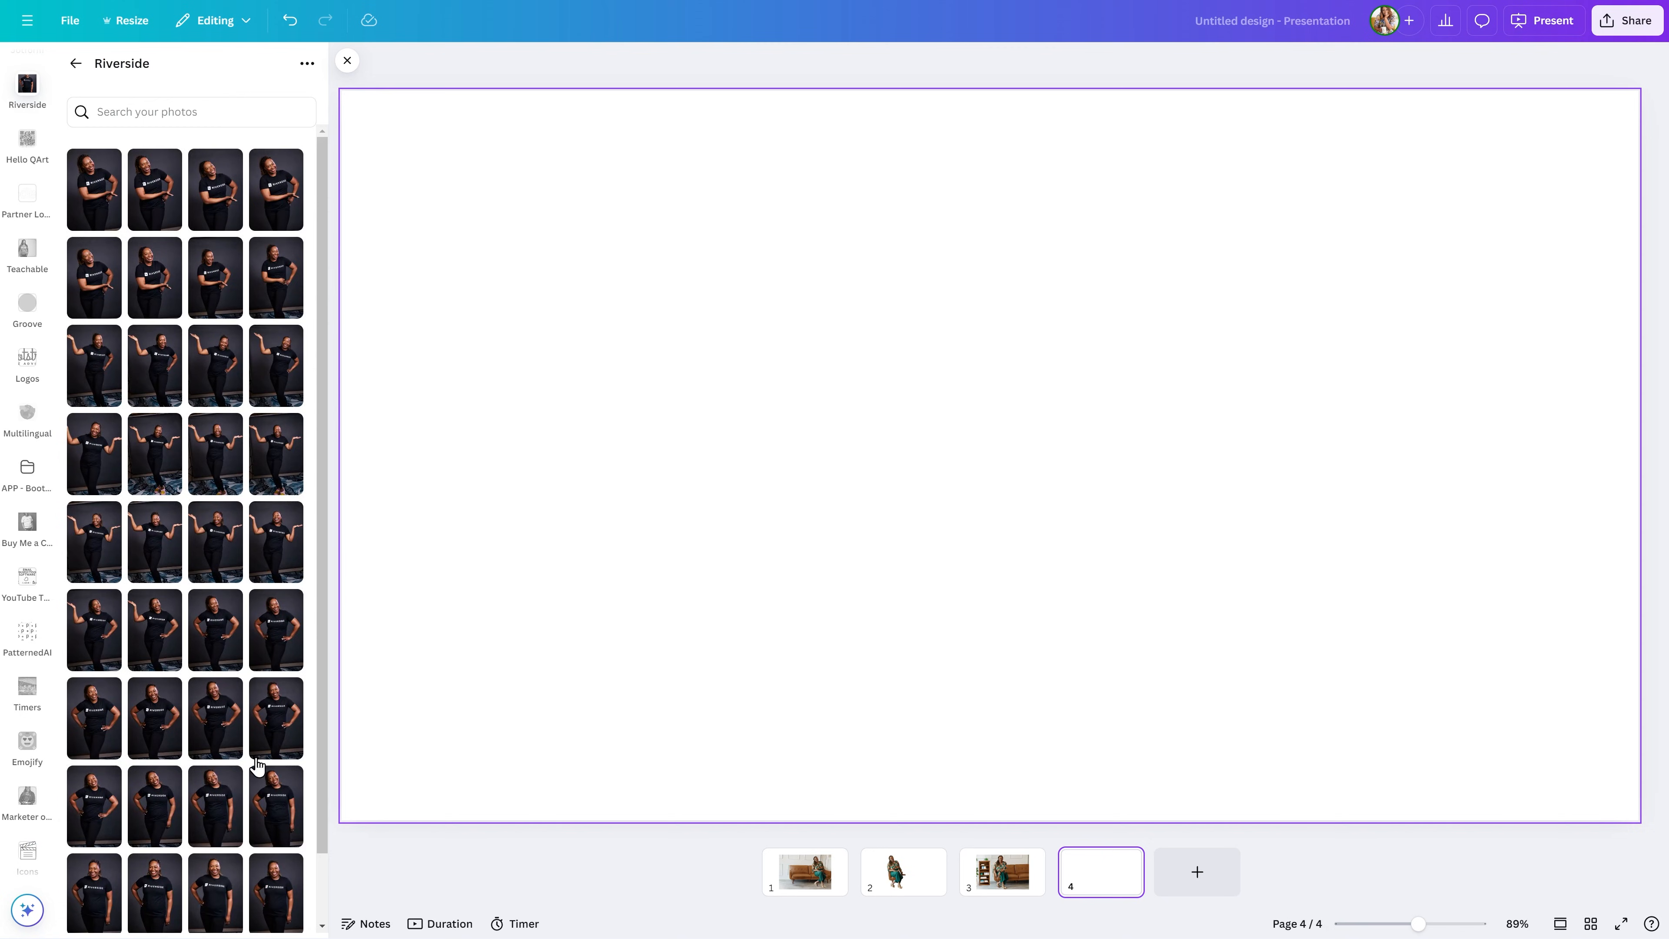
{"action": "left_click", "coordinate": [217, 727]}
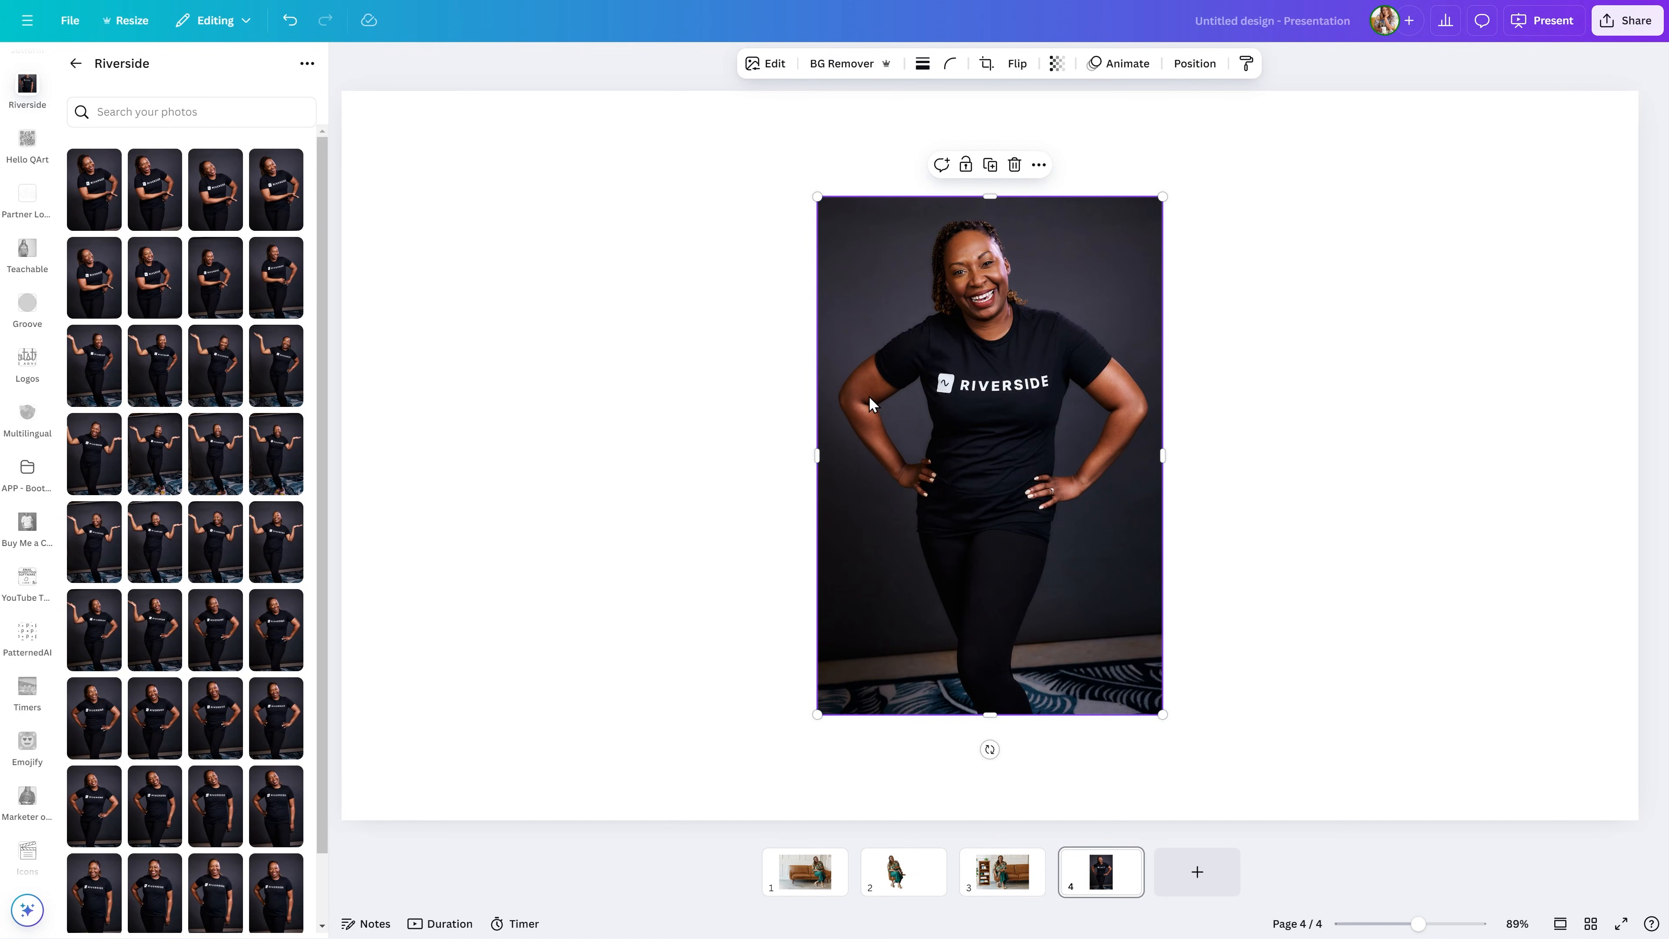
Extract the RIVERSIDE lettering on the T-shirt as editable text with Grab Text
{"action": "left_click", "coordinate": [770, 68]}
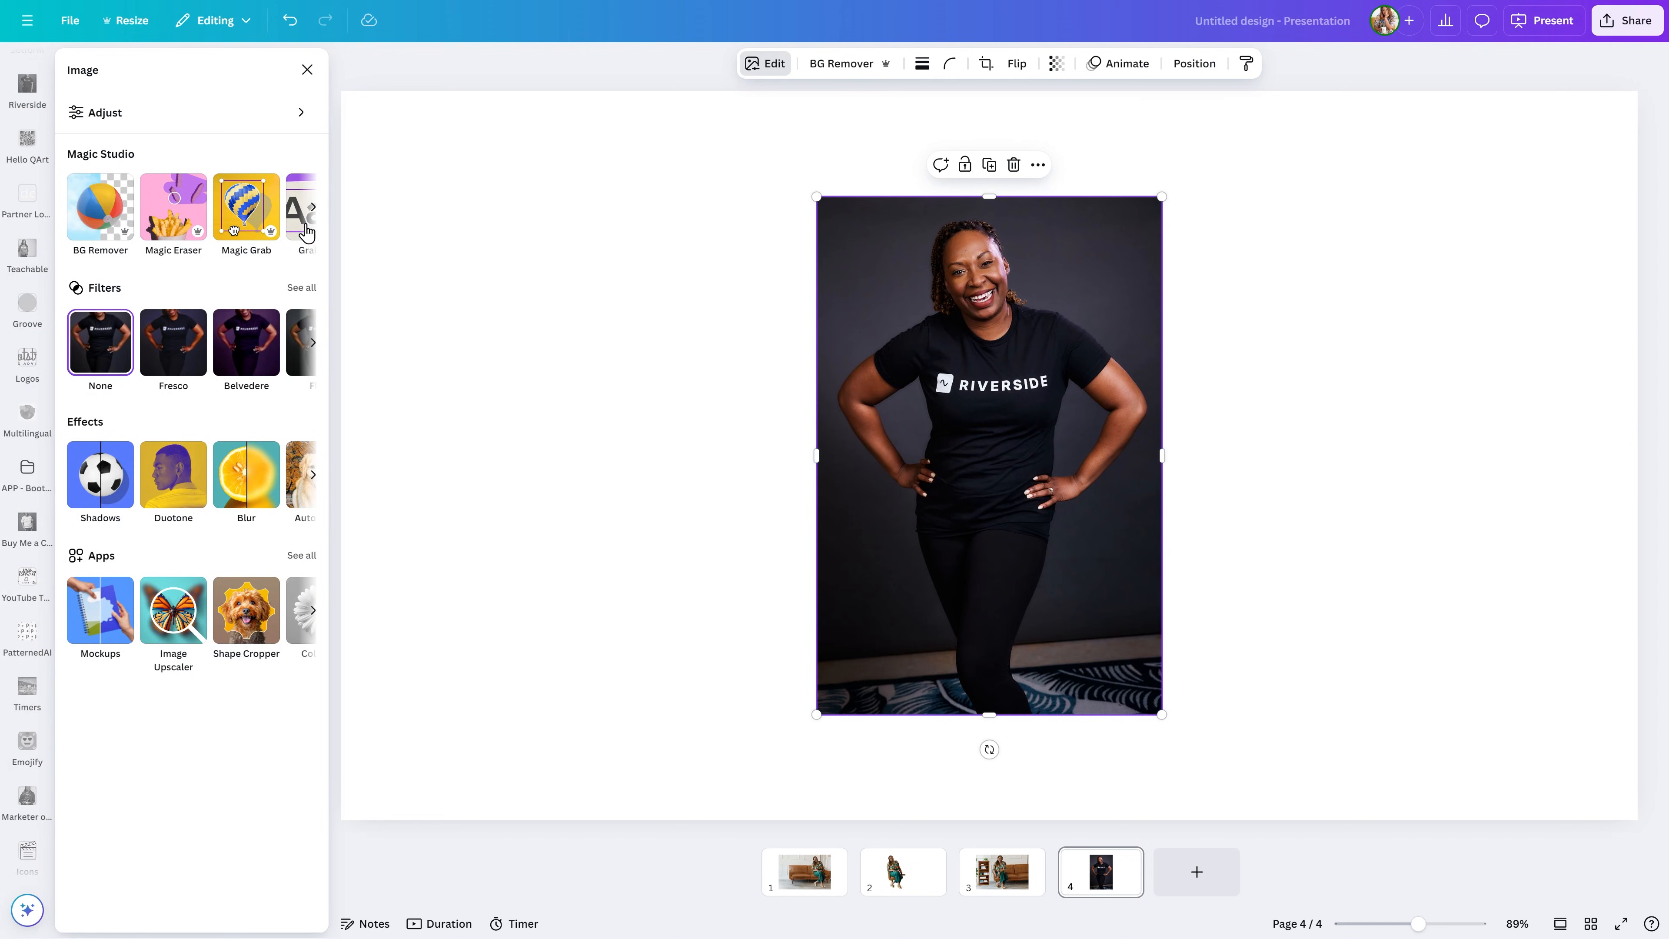
{"action": "left_click", "coordinate": [313, 208]}
{"action": "left_click", "coordinate": [154, 213]}
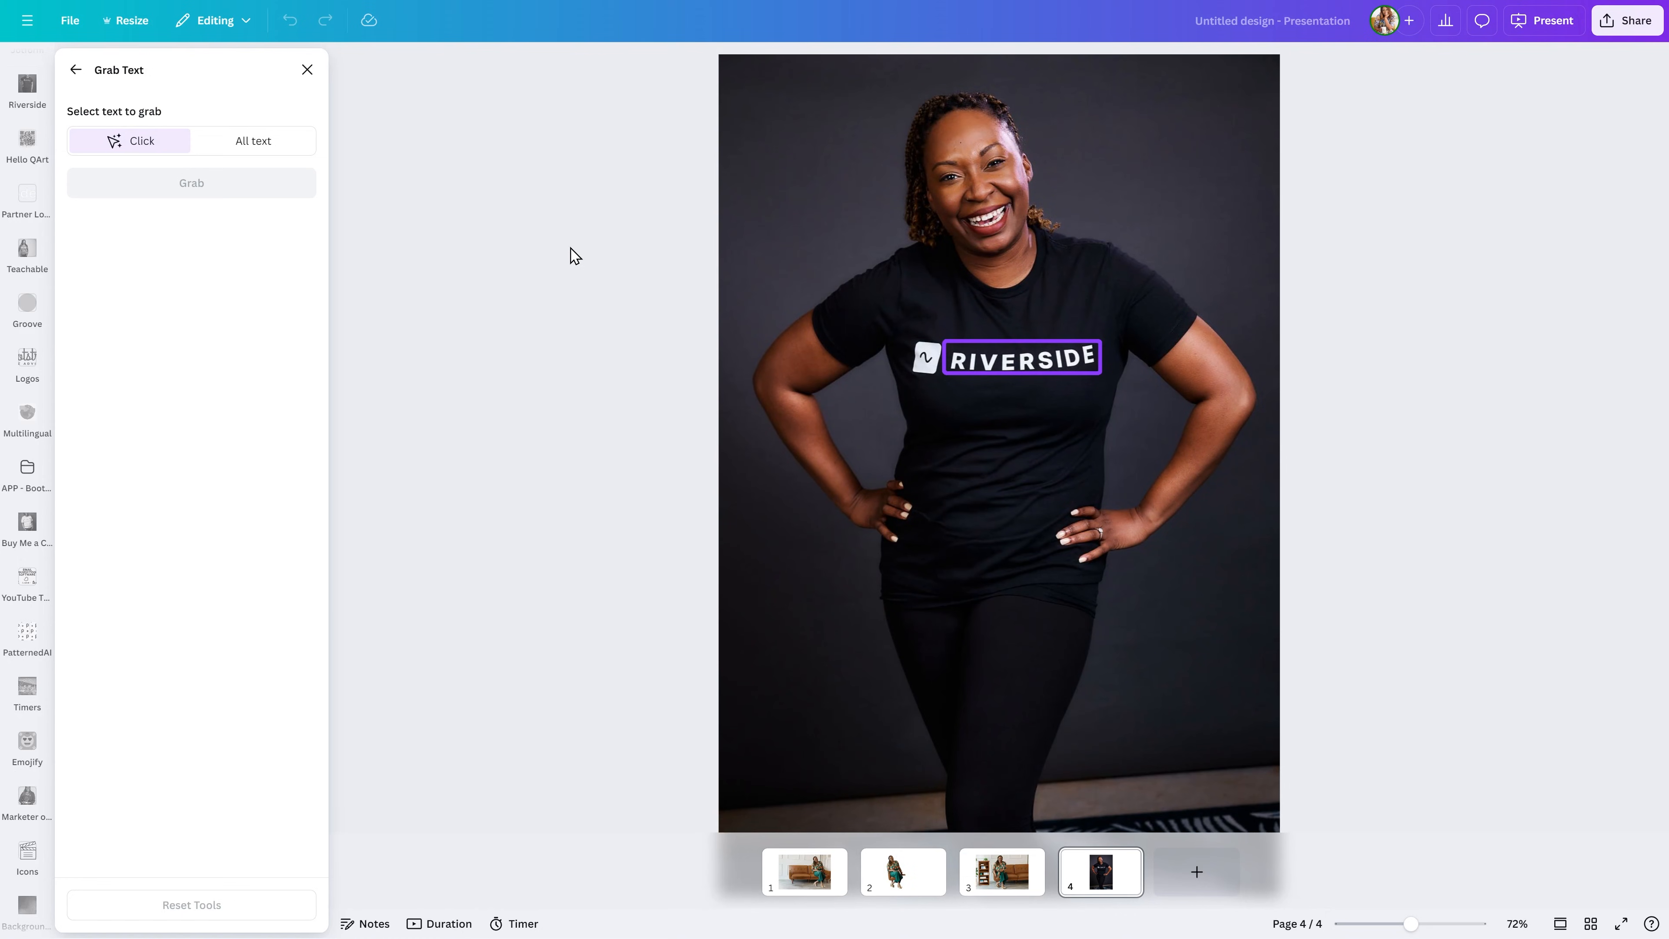
{"action": "left_click", "coordinate": [1005, 365]}
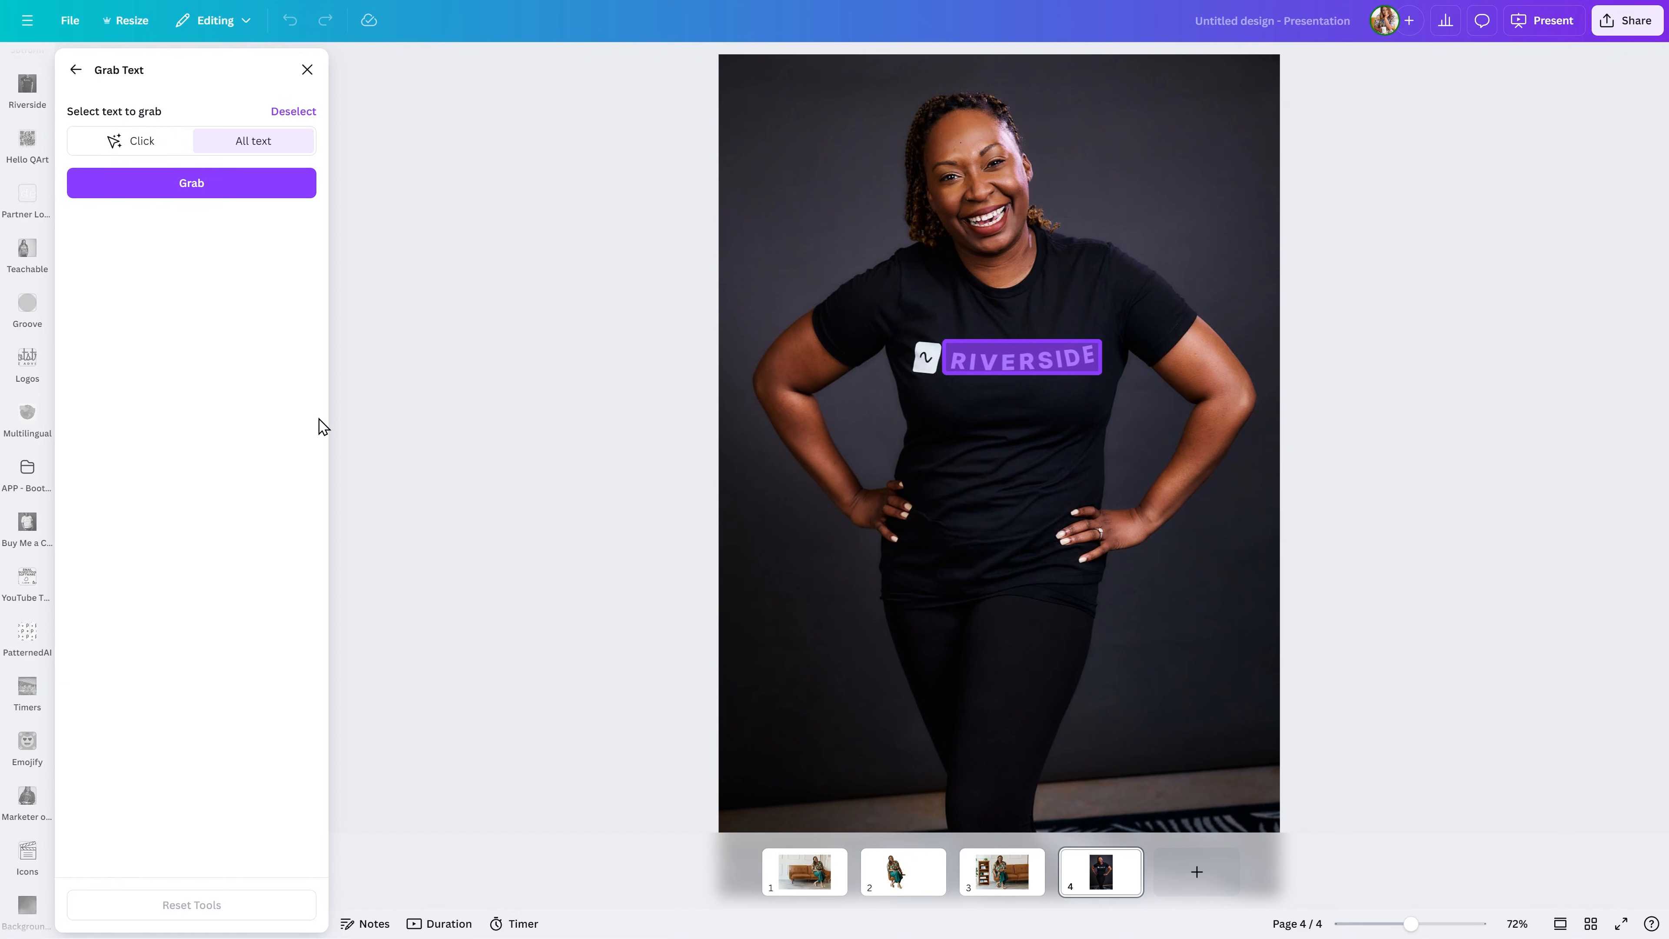
{"action": "left_click", "coordinate": [266, 195]}
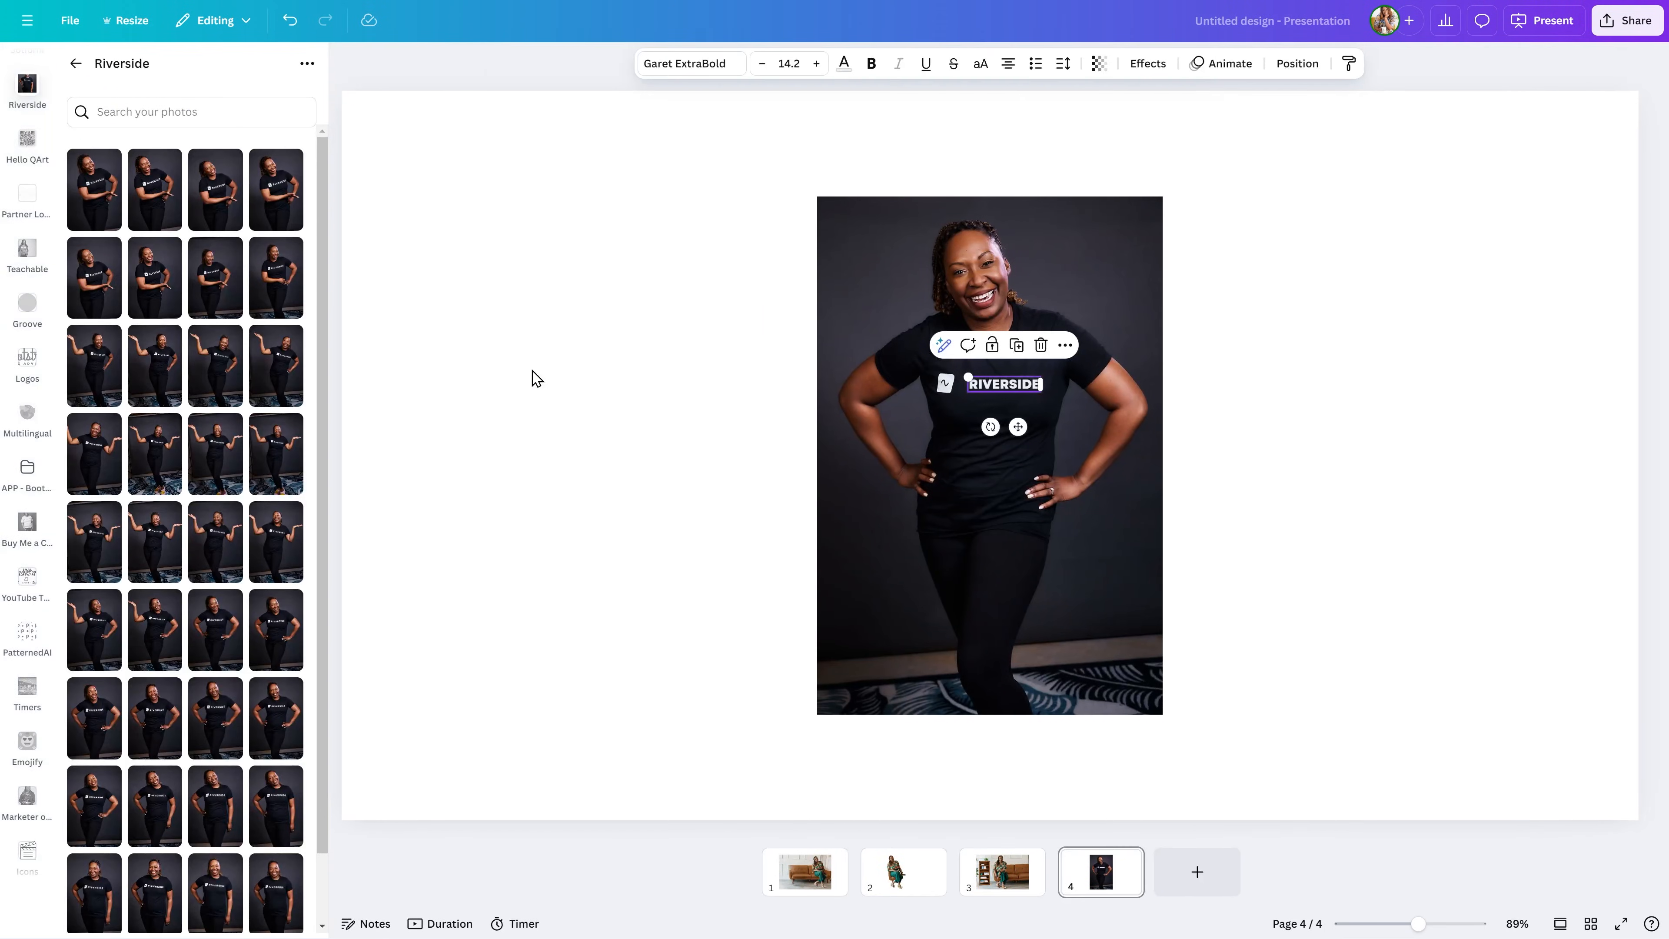
Delete the extracted RIVERSIDE text from the T-shirt and add a rectangle shape over the photo
{"action": "key", "text": "Delete"}
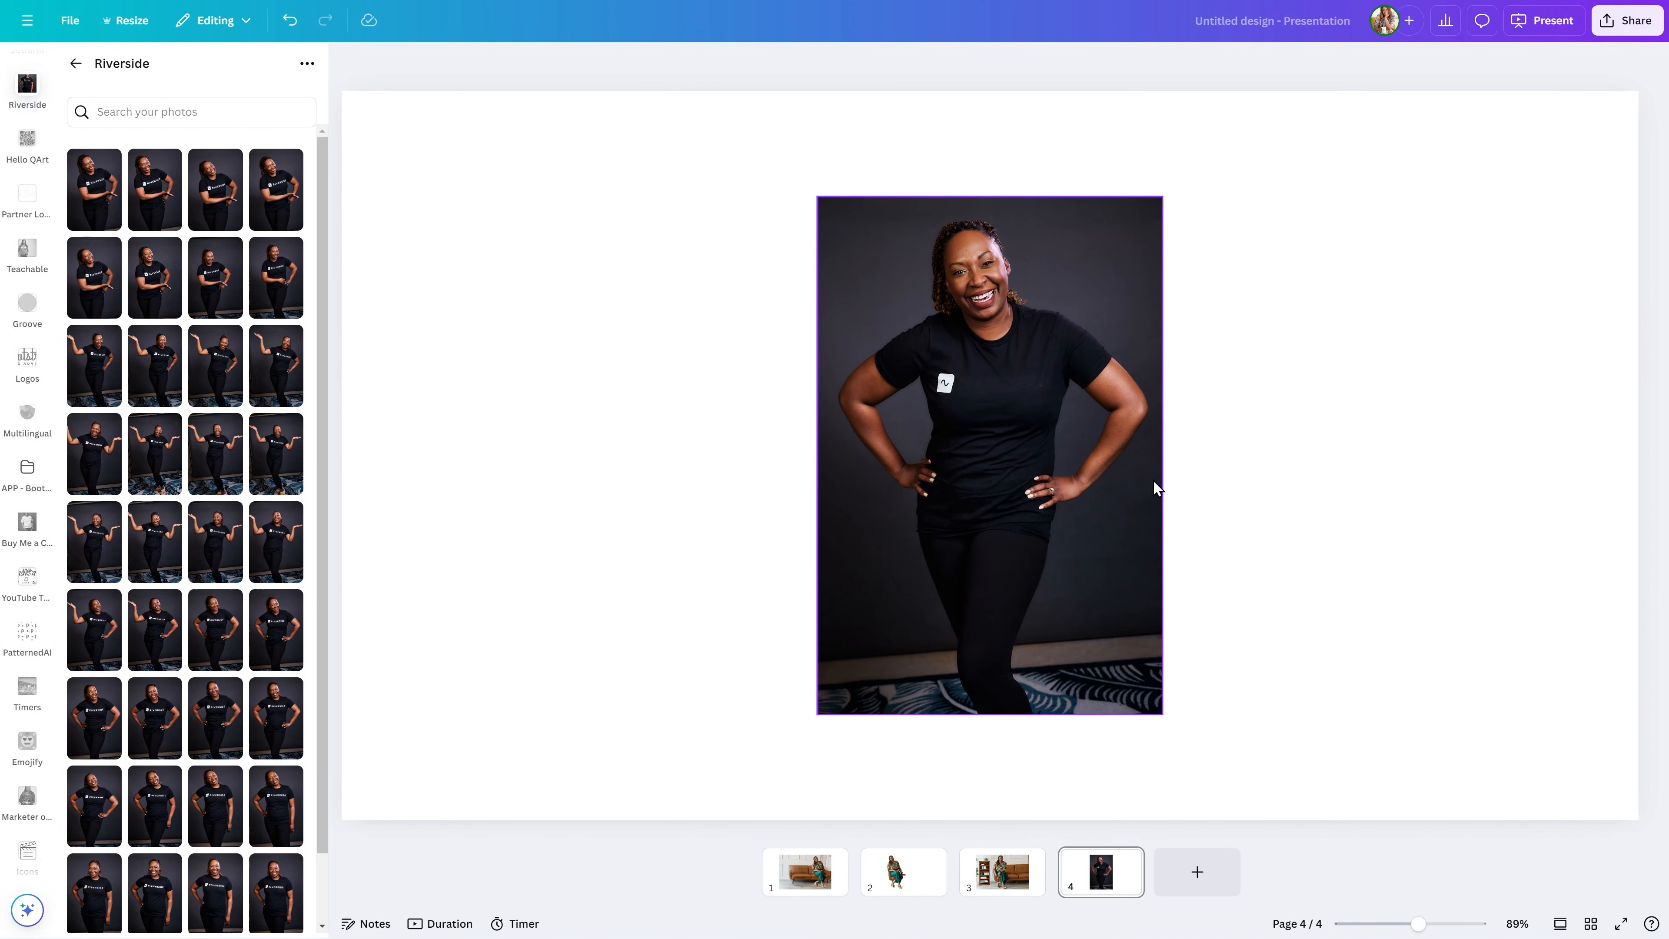
{"action": "left_click", "coordinate": [1022, 641]}
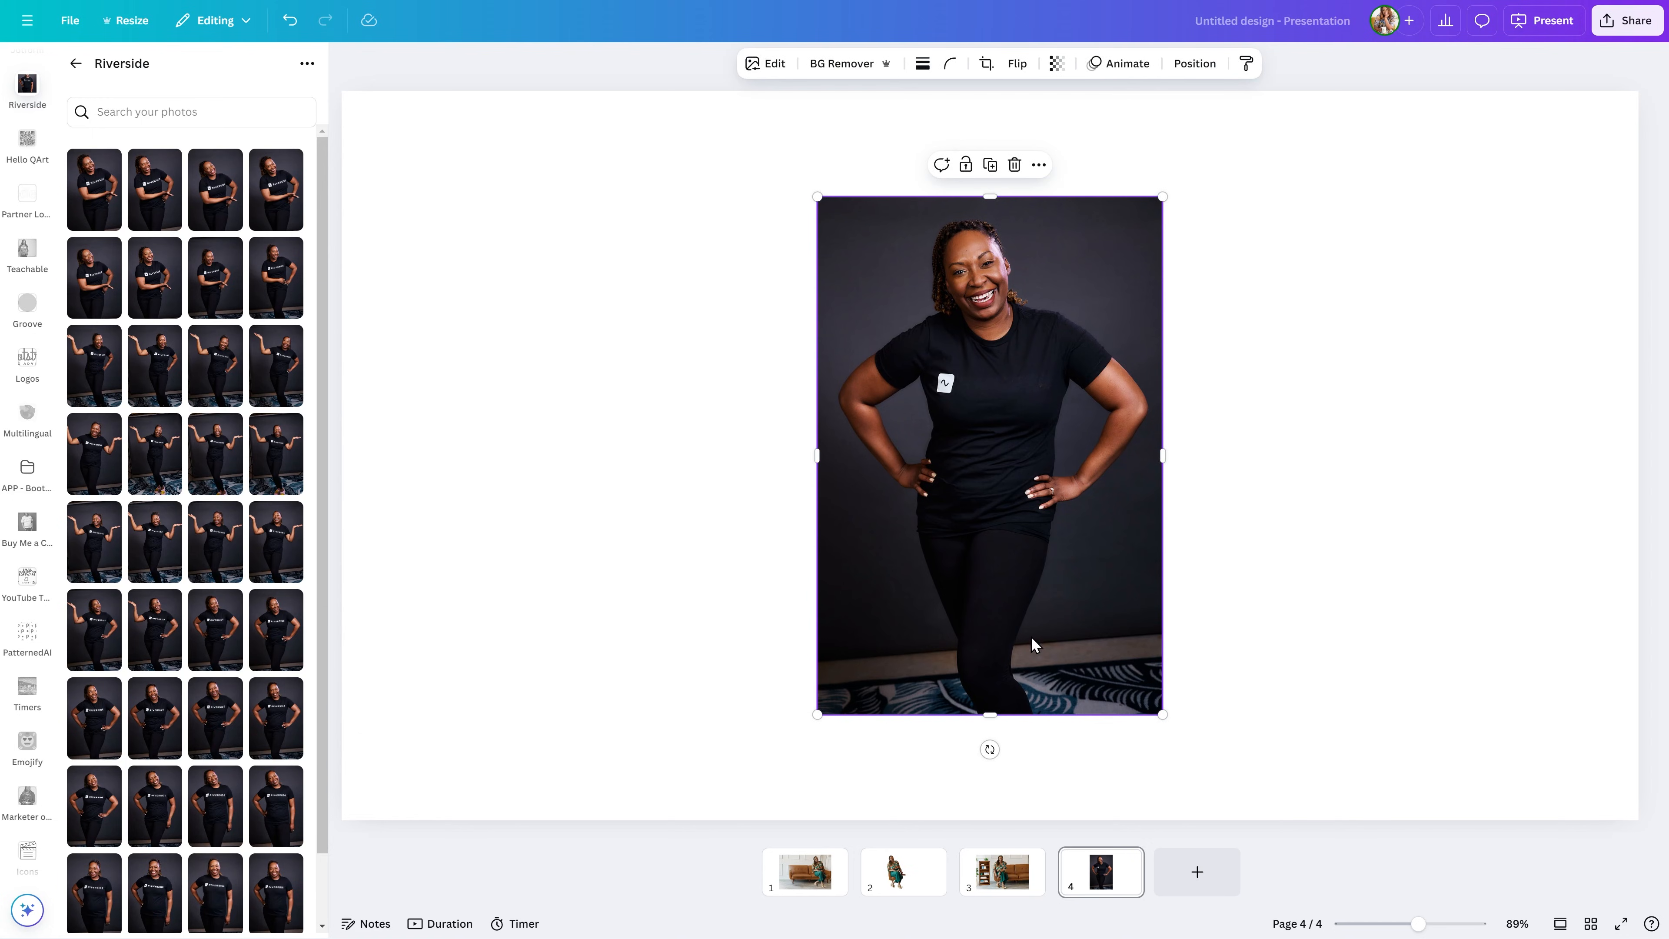
{"action": "left_click_drag", "start_coordinate": [1421, 925], "coordinate": [1457, 924]}
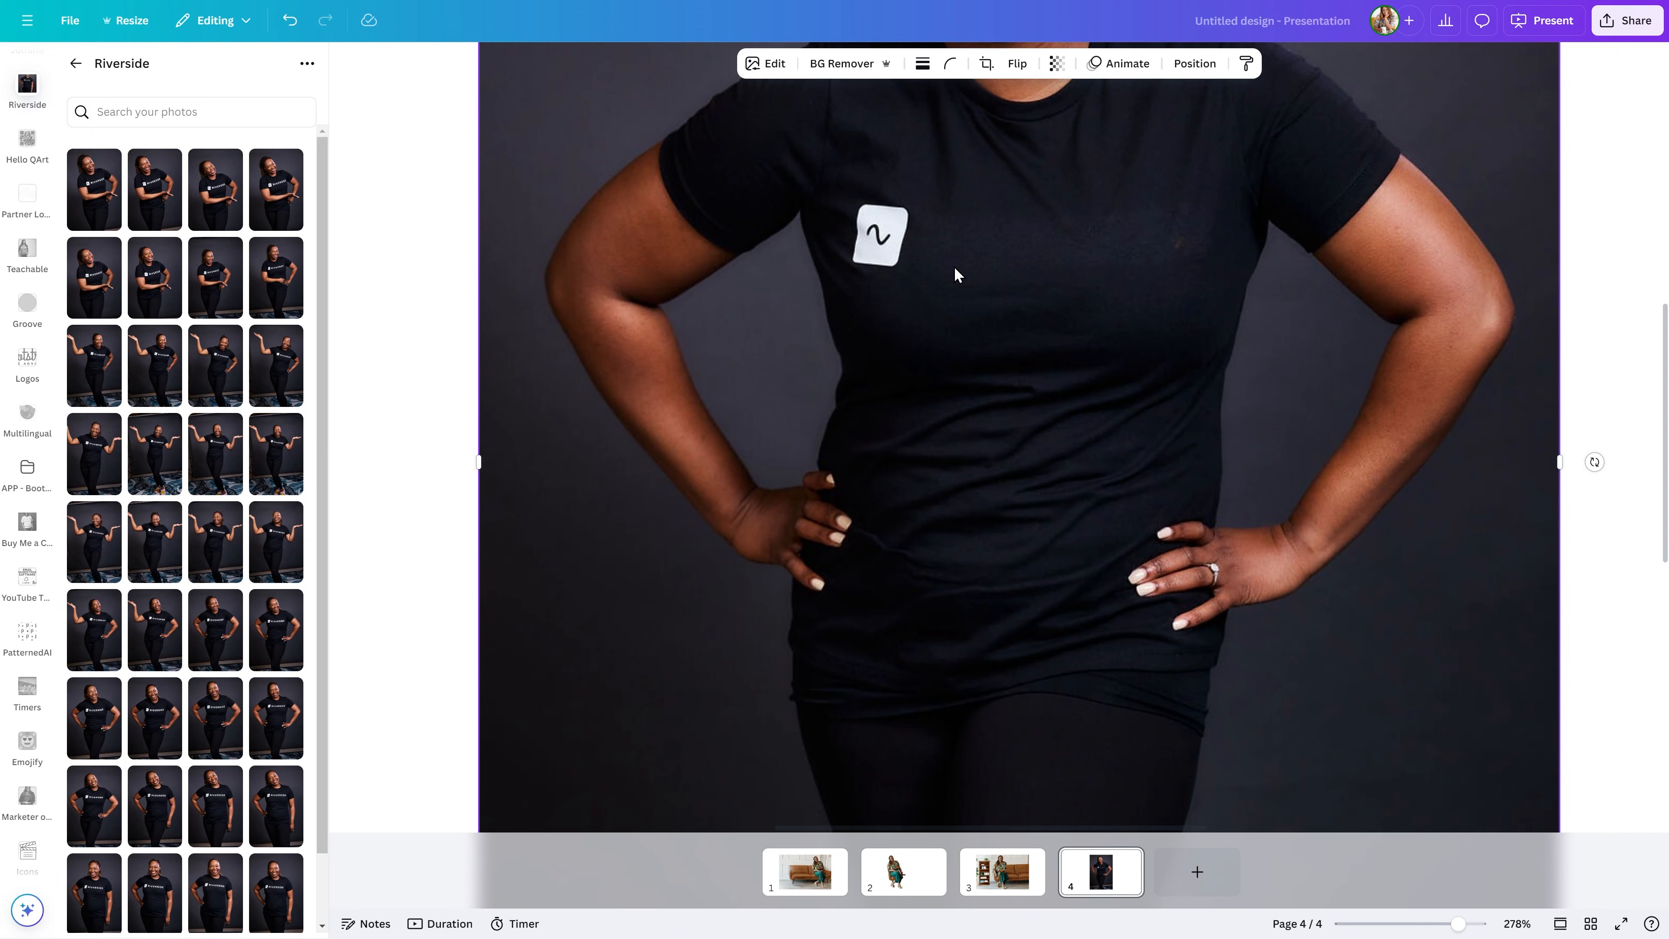
{"action": "key", "text": "slash"}
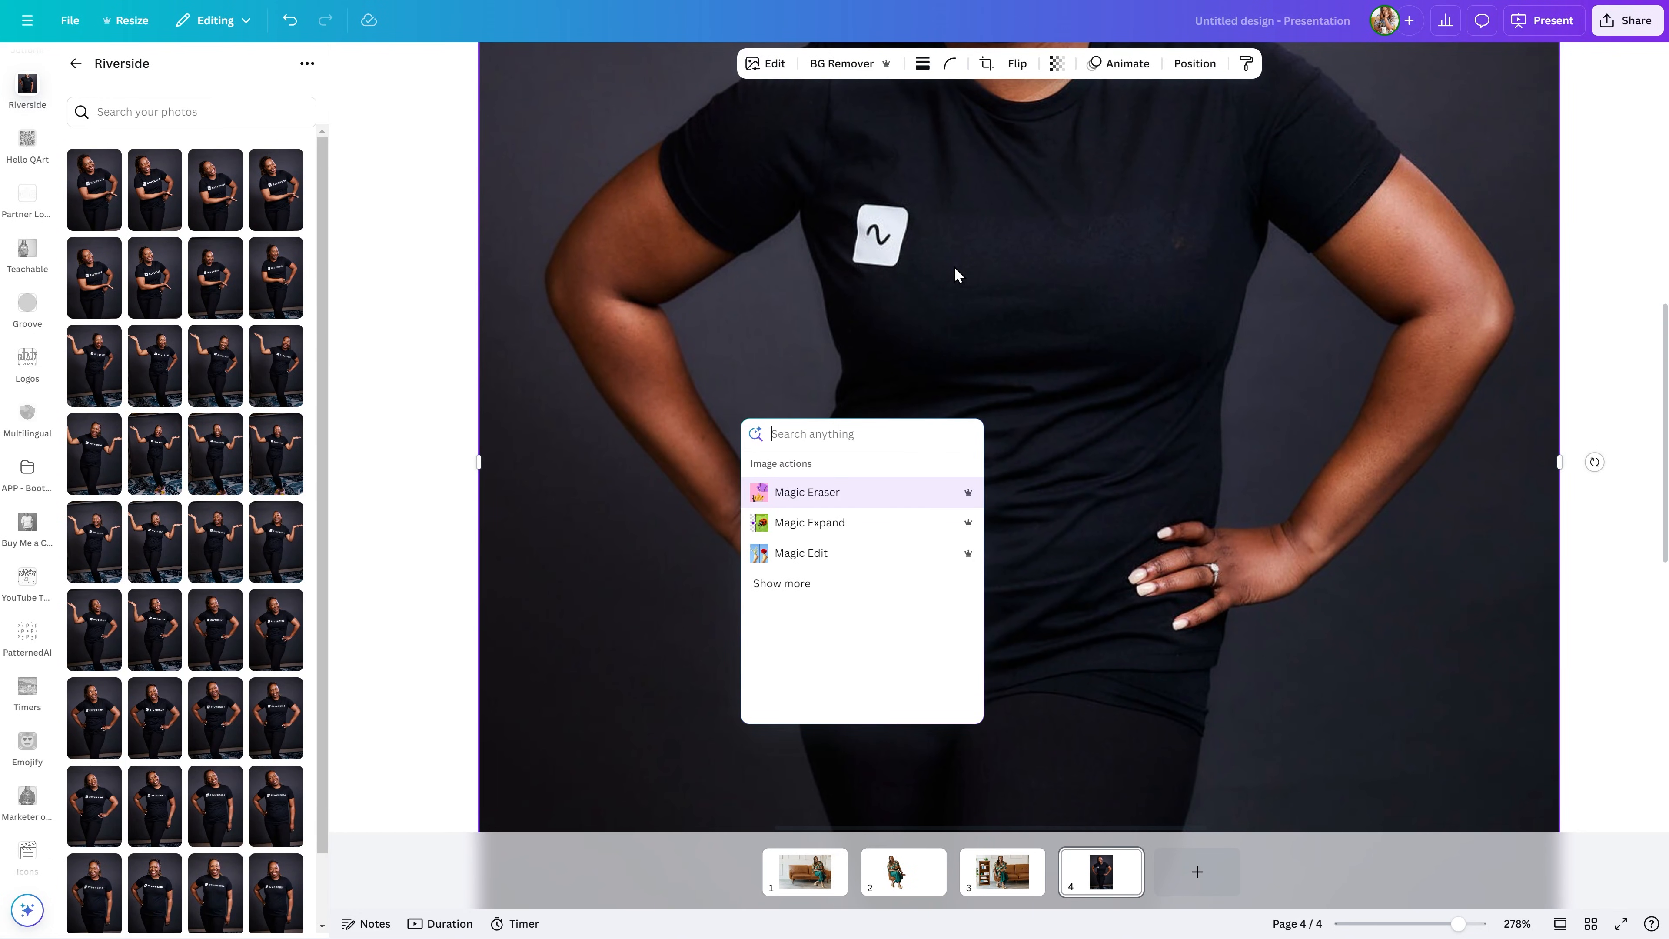
{"action": "type", "text": "rectan"}
{"action": "key", "text": "Return"}
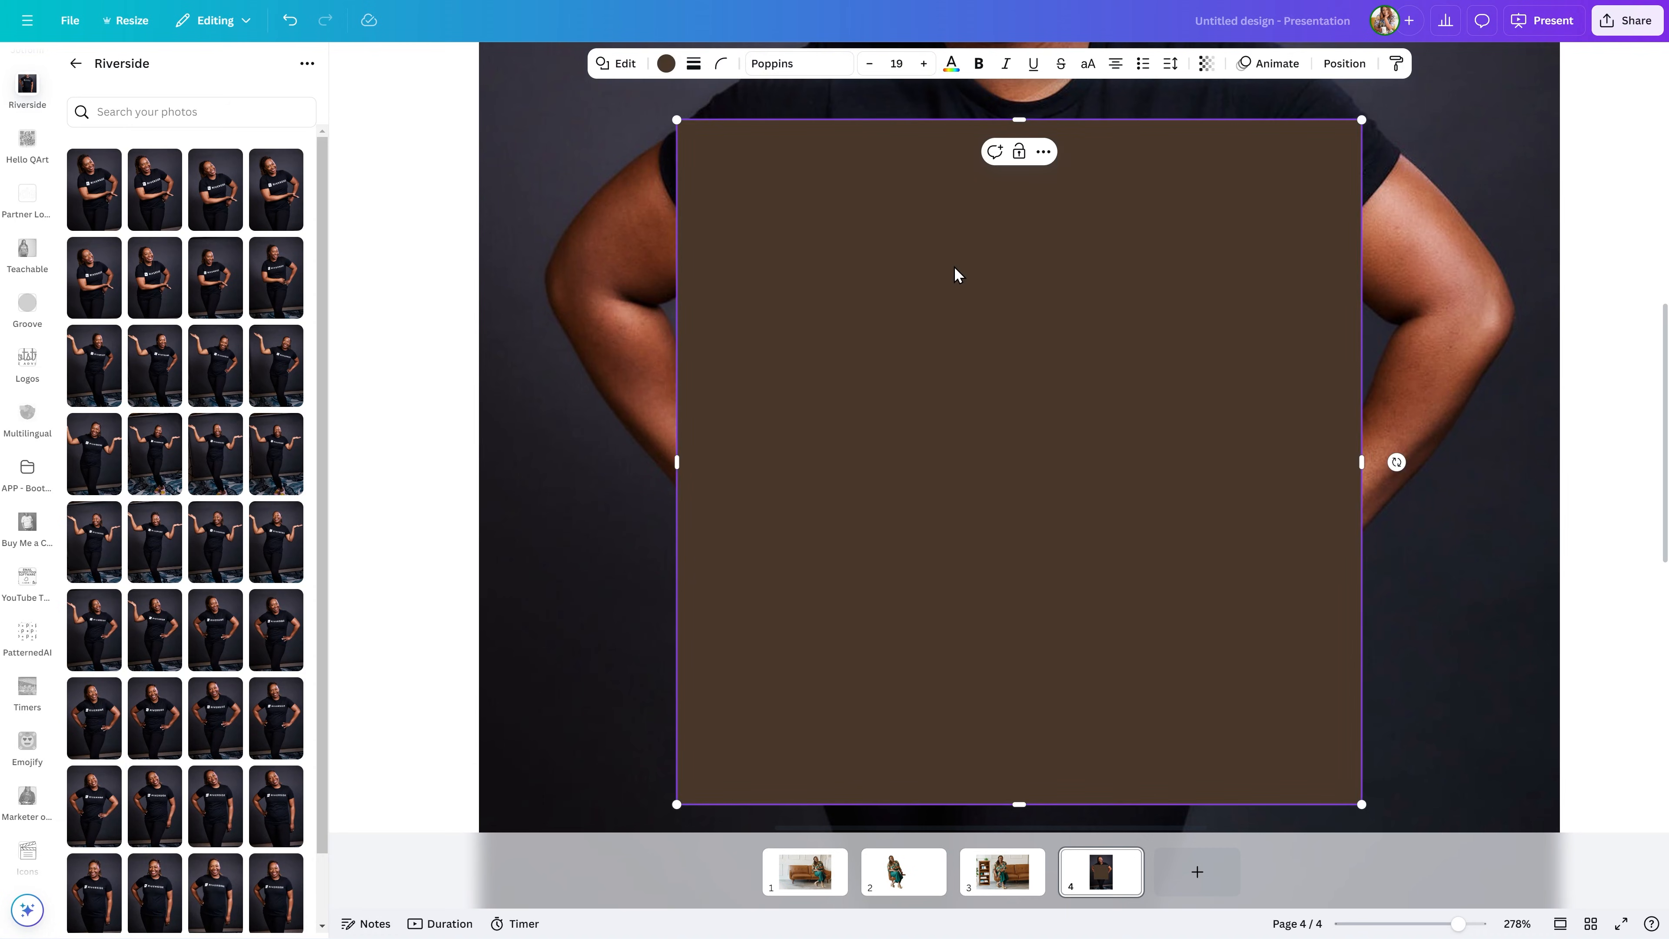
Fill the rectangle with the black sampled from the T-shirt, then shrink it to a small patch covering the white wave icon
{"action": "left_click", "coordinate": [665, 64]}
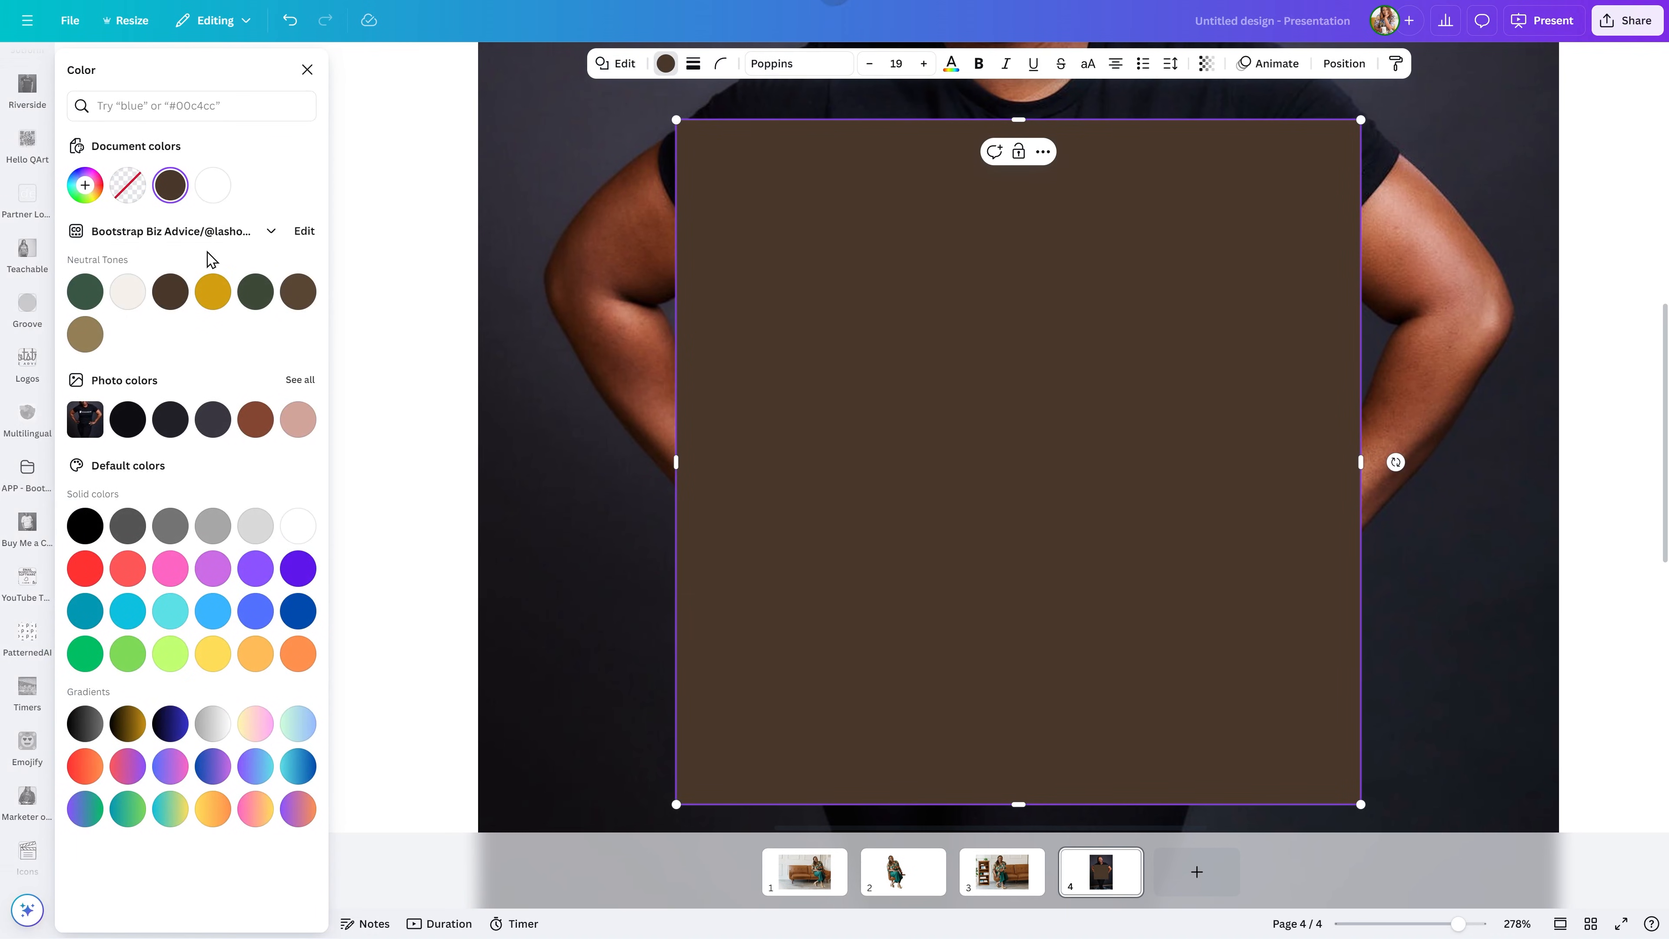
{"action": "left_click", "coordinate": [85, 185]}
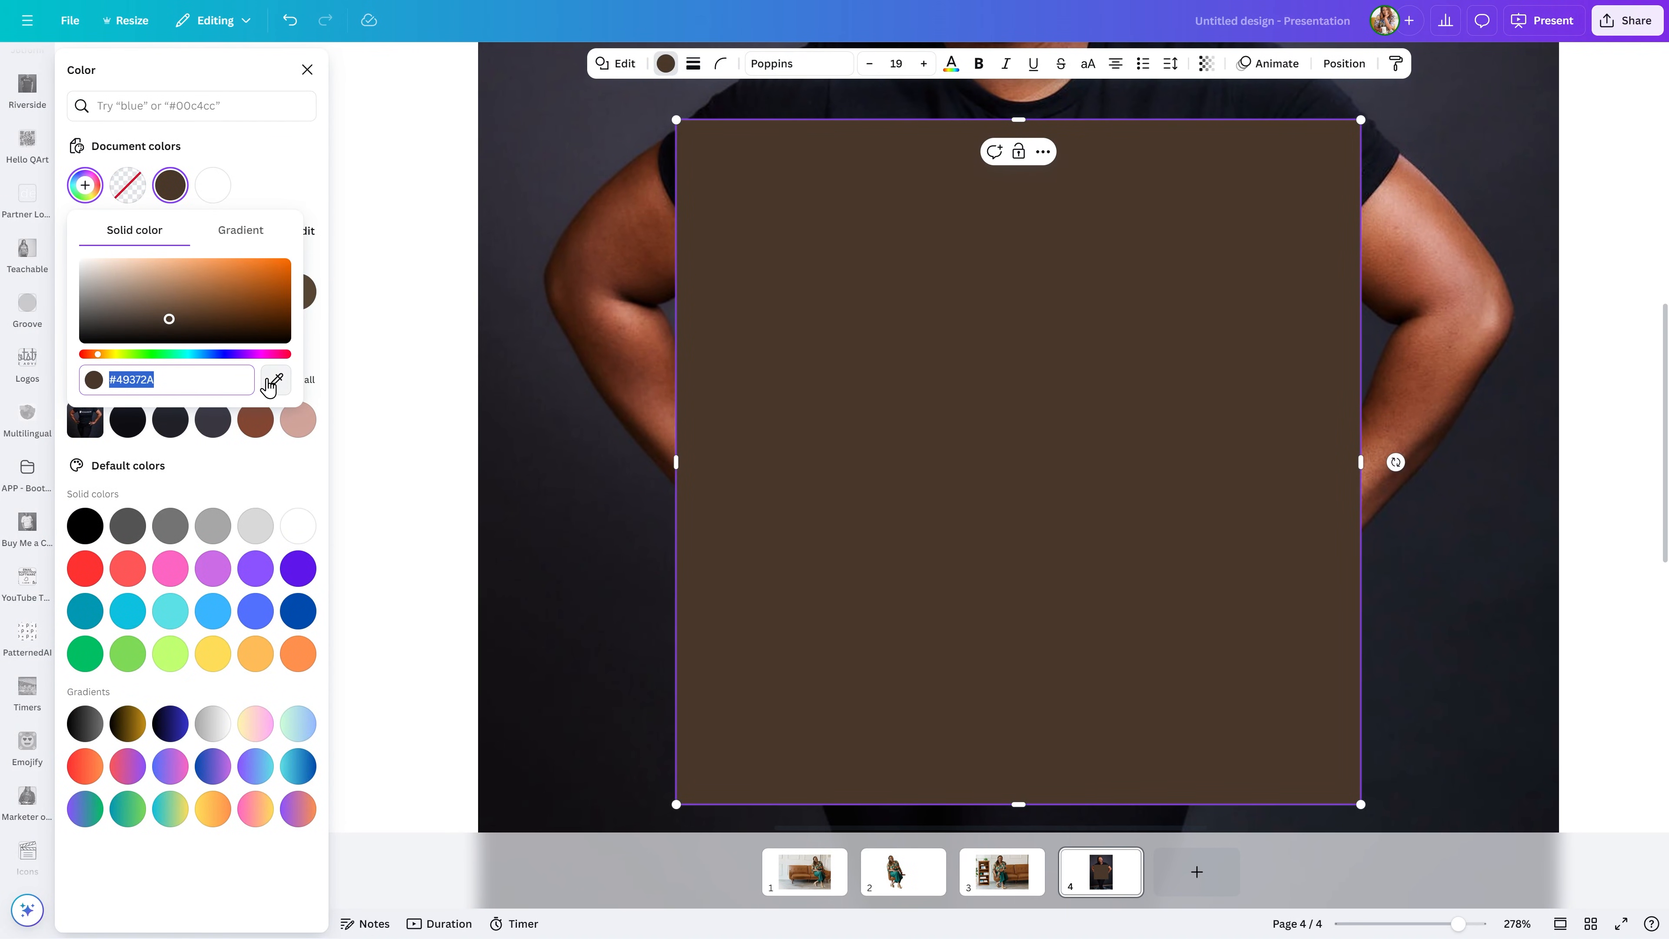
{"action": "left_click", "coordinate": [276, 380]}
{"action": "left_click", "coordinate": [1196, 102]}
{"action": "left_click_drag", "start_coordinate": [1066, 309], "coordinate": [954, 239]}
{"action": "left_click_drag", "start_coordinate": [914, 319], "coordinate": [914, 268]}
{"action": "left_click_drag", "start_coordinate": [981, 223], "coordinate": [920, 257]}
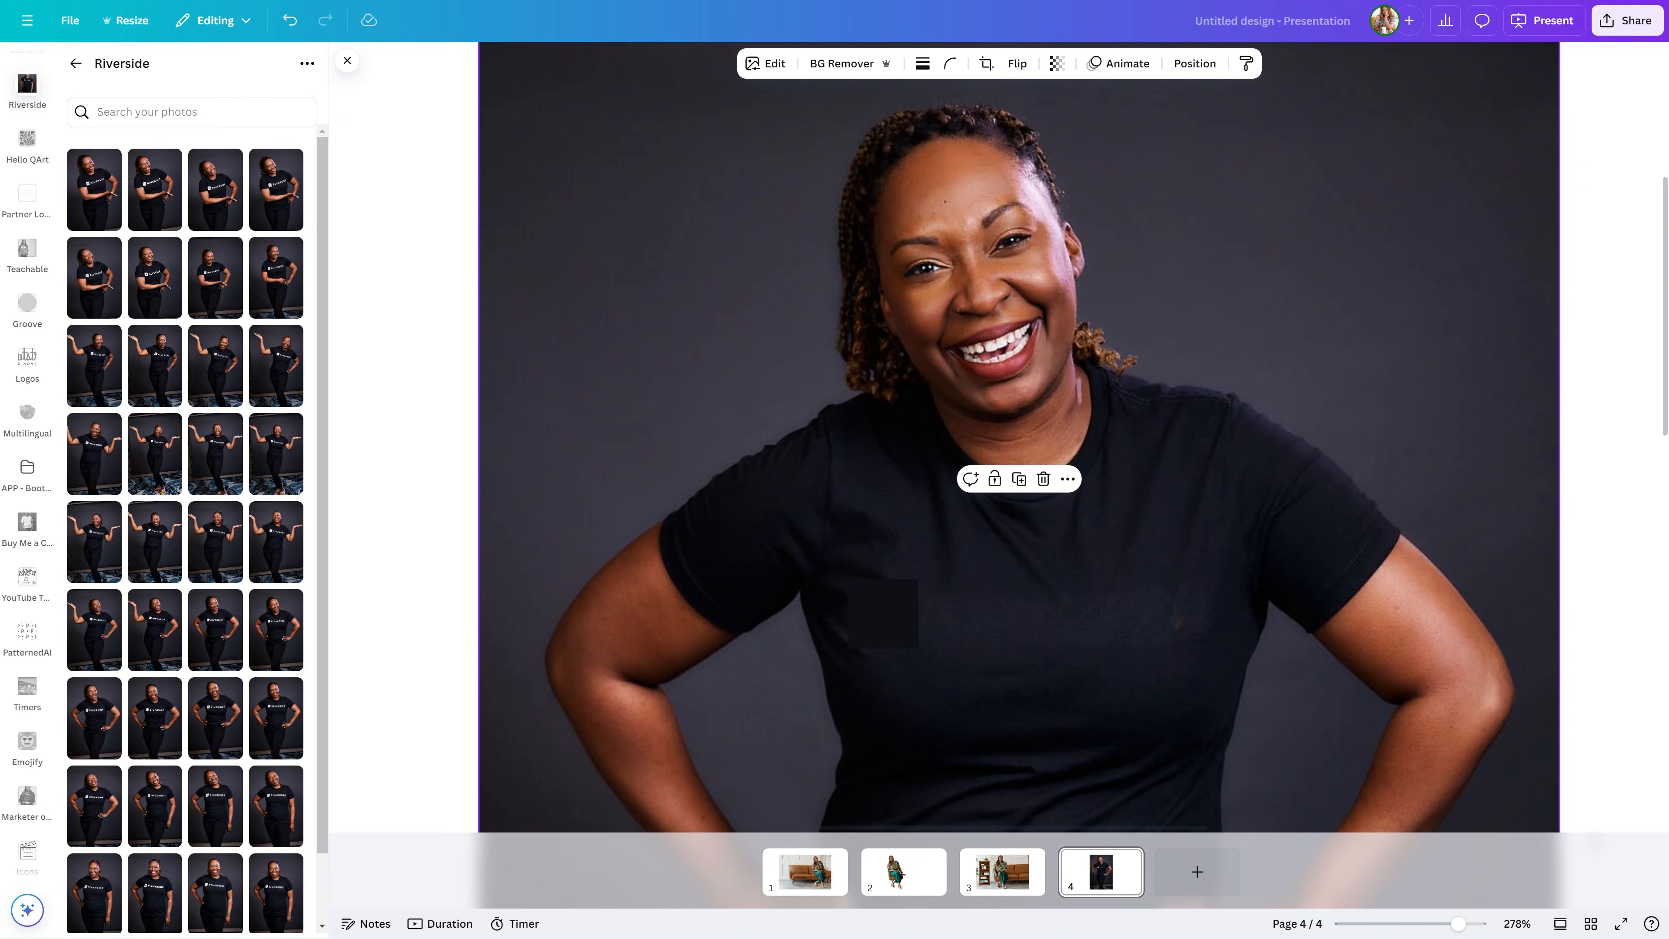
Open the Partner Logos folder among the project folders
{"action": "scroll", "coordinate": [26, 315], "scroll_direction": "up", "scroll_amount": 10}
{"action": "scroll", "coordinate": [18, 316], "scroll_direction": "up", "scroll_amount": 5}
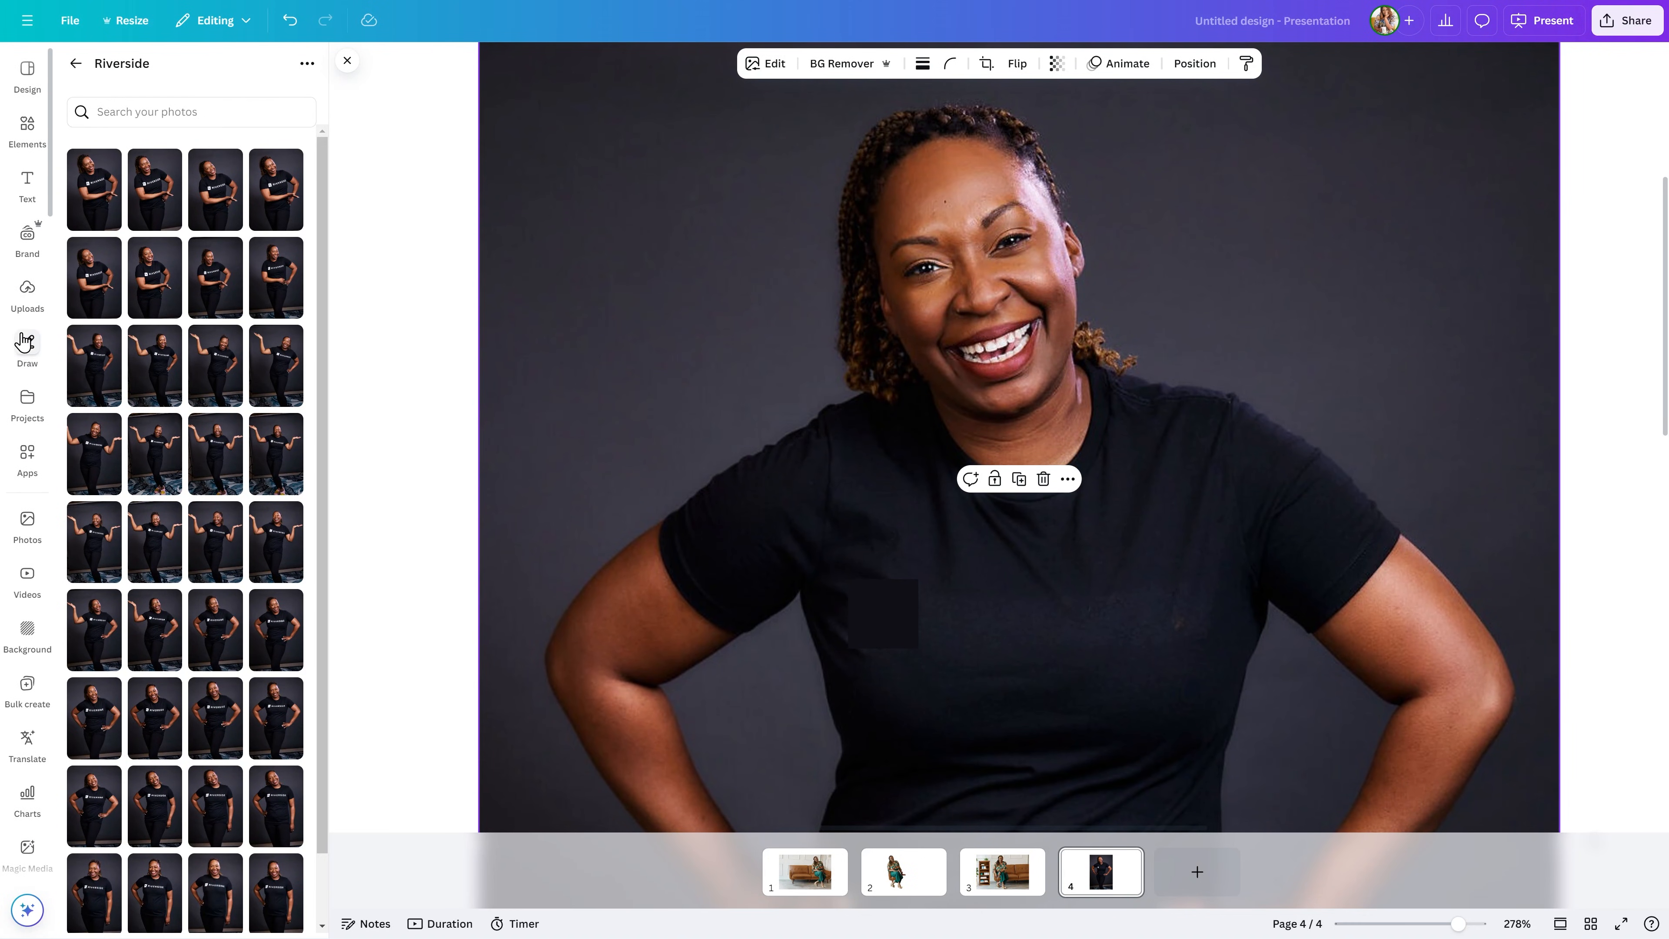
{"action": "left_click", "coordinate": [36, 415]}
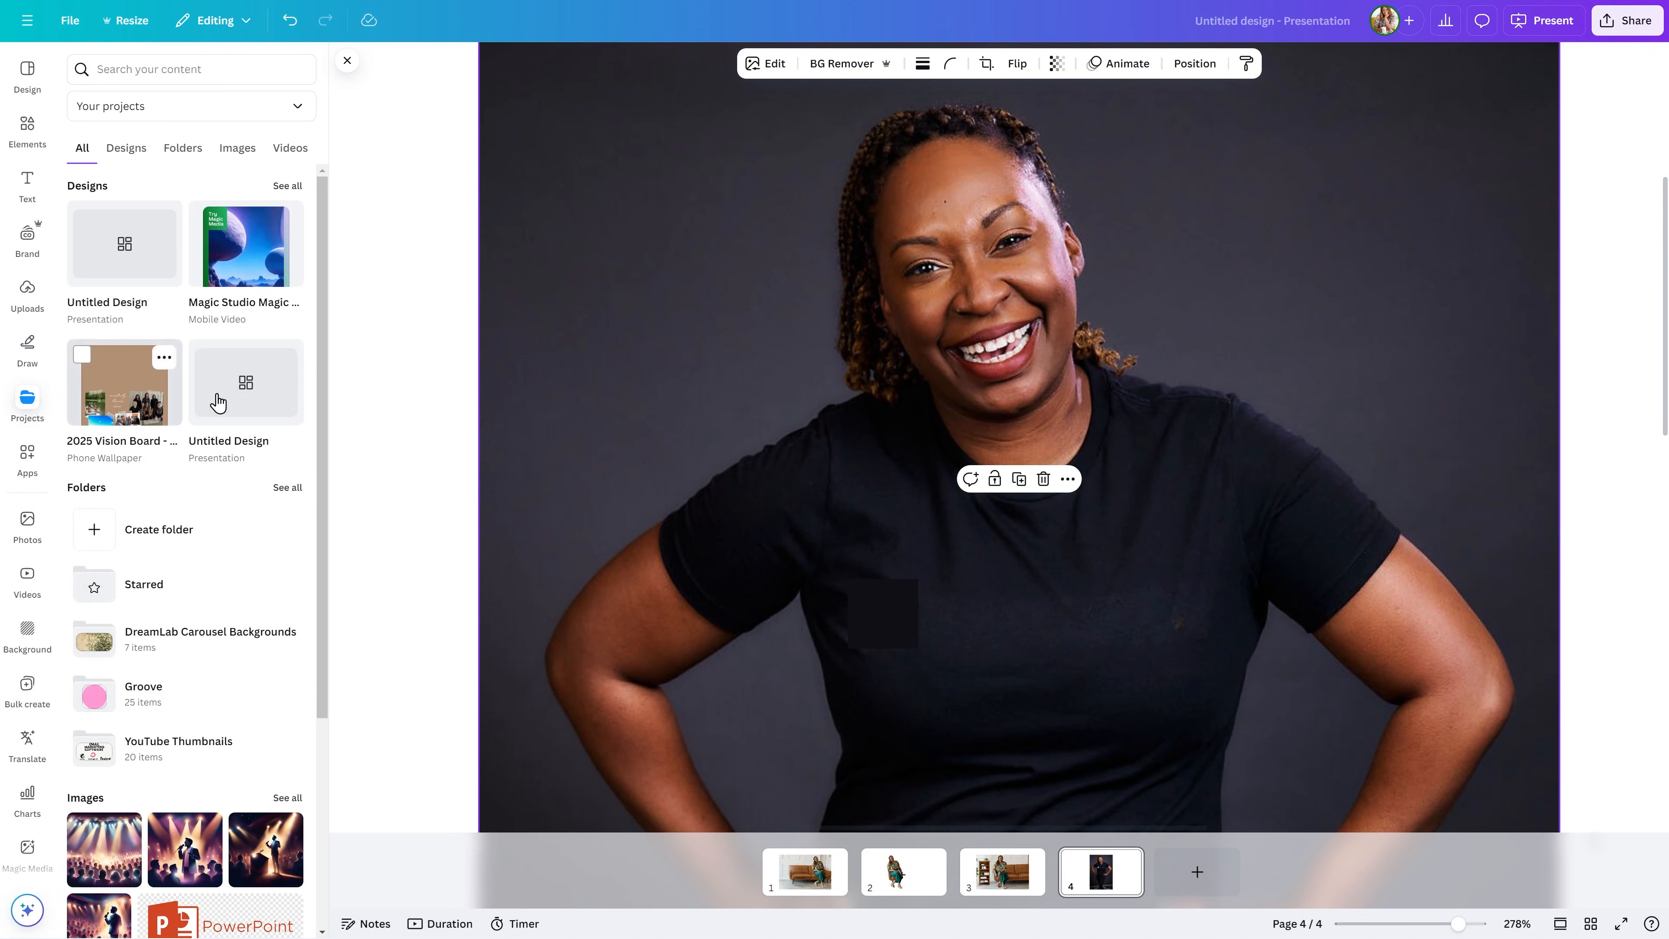
{"action": "left_click", "coordinate": [298, 484]}
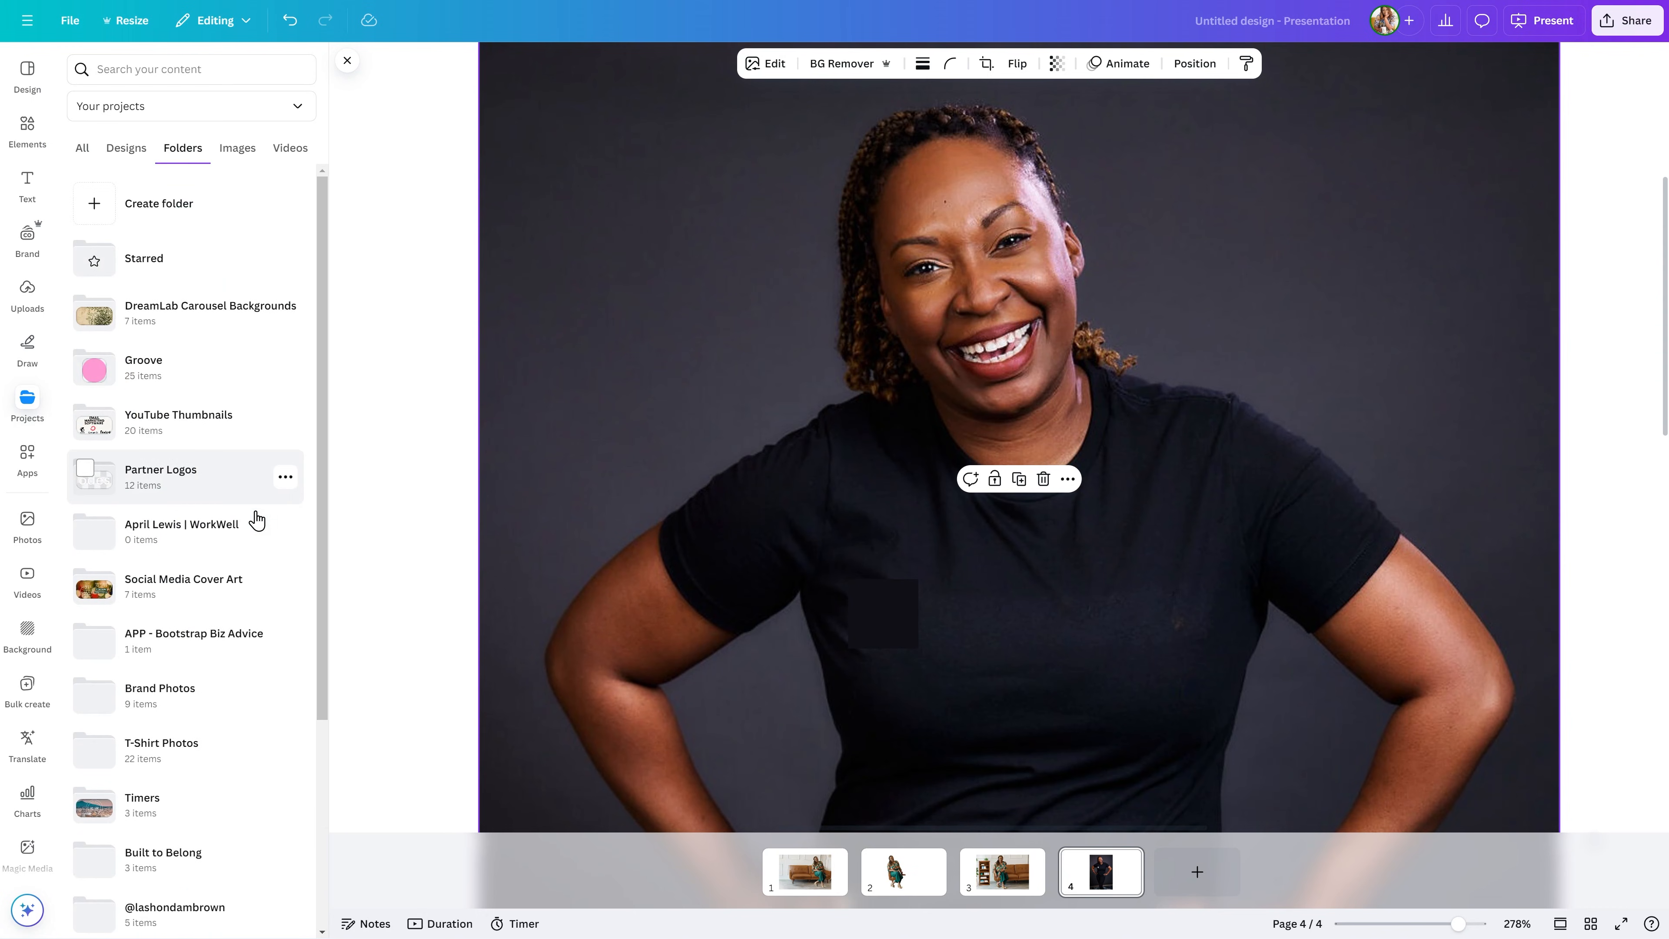
{"action": "left_click", "coordinate": [194, 483]}
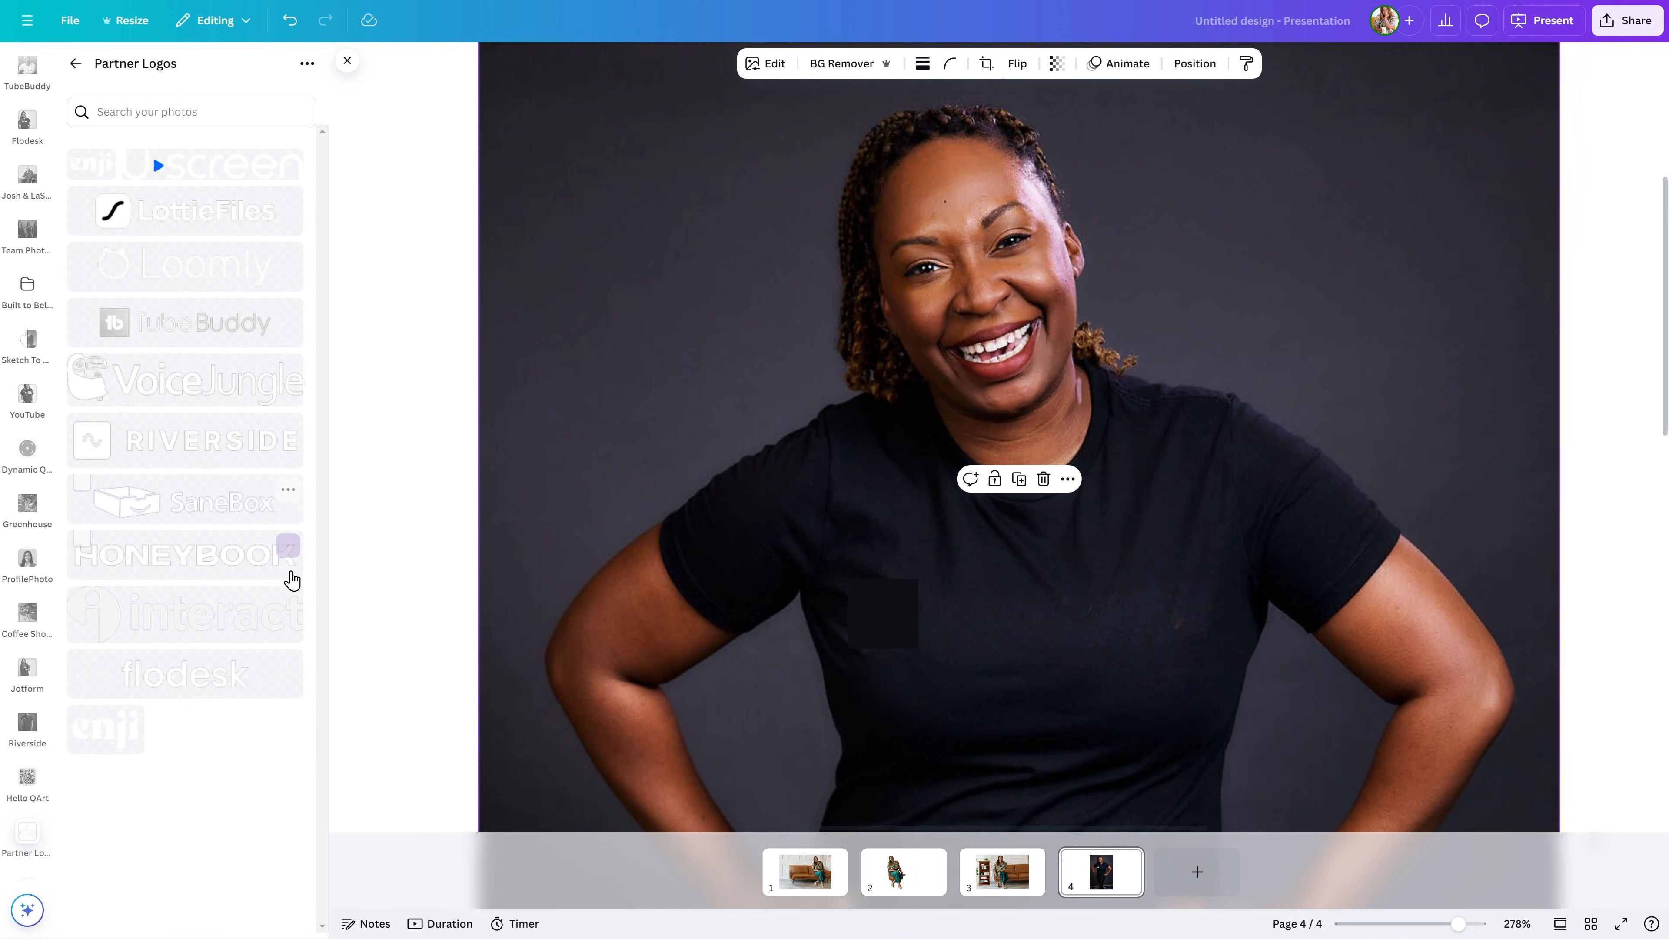
Add the white VoiceJungle logo, scale it down to chest width and centre it on the T-shirt over the patch
{"action": "scroll", "coordinate": [1006, 558], "scroll_direction": "down", "scroll_amount": 2}
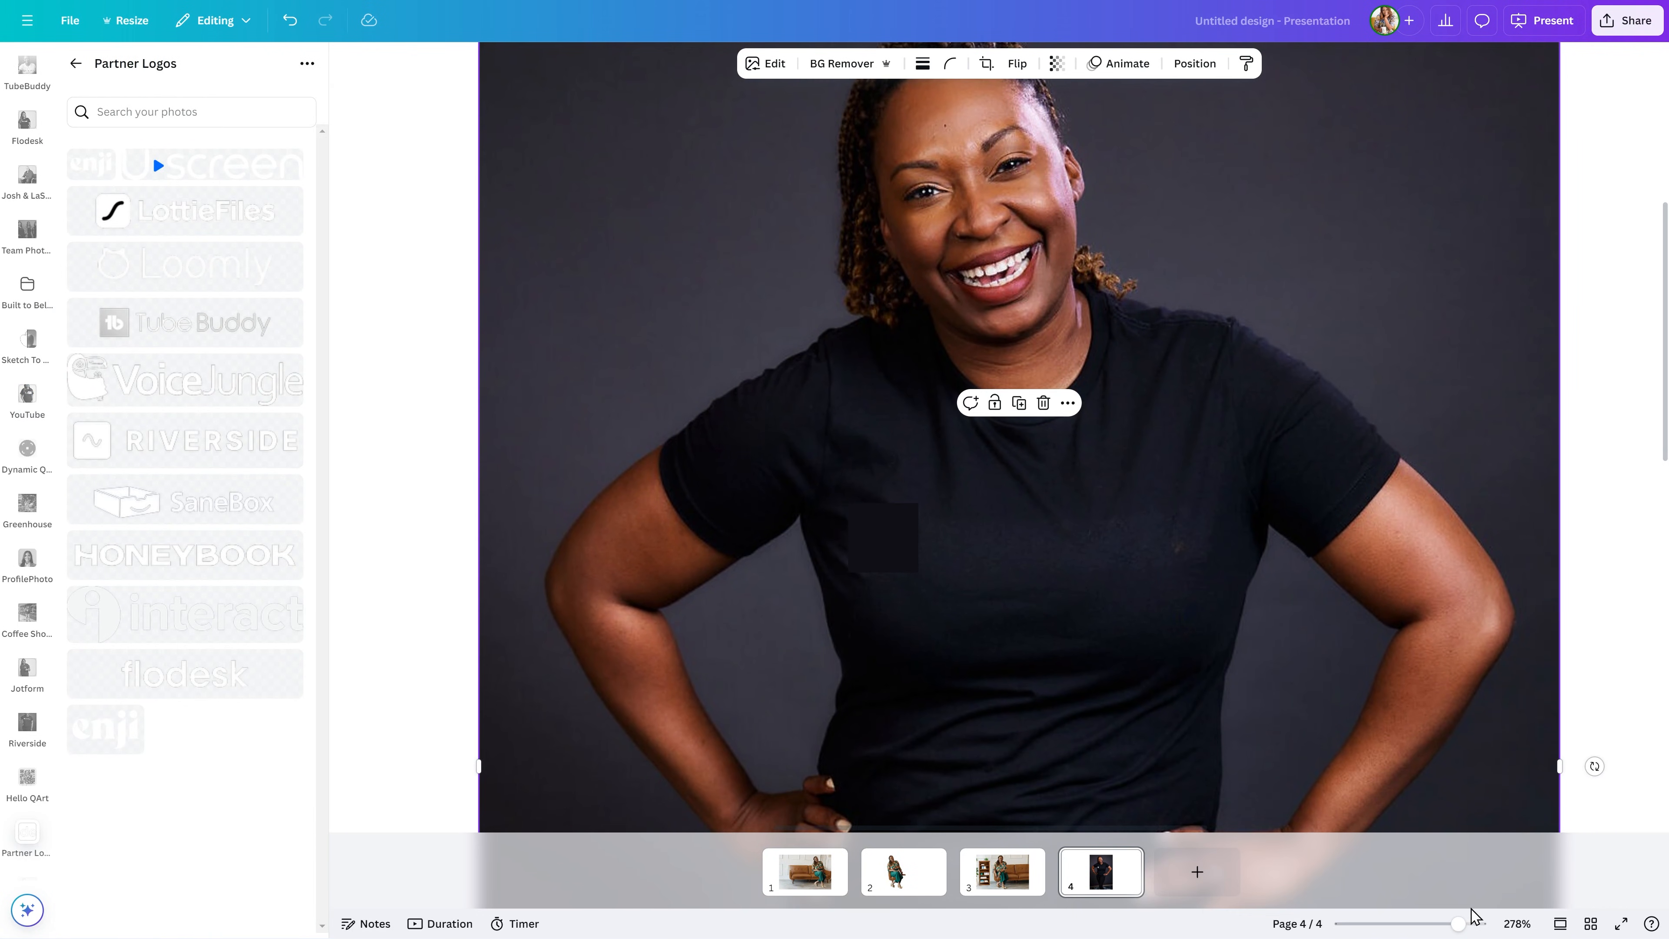
{"action": "left_click_drag", "start_coordinate": [1458, 924], "coordinate": [1440, 924]}
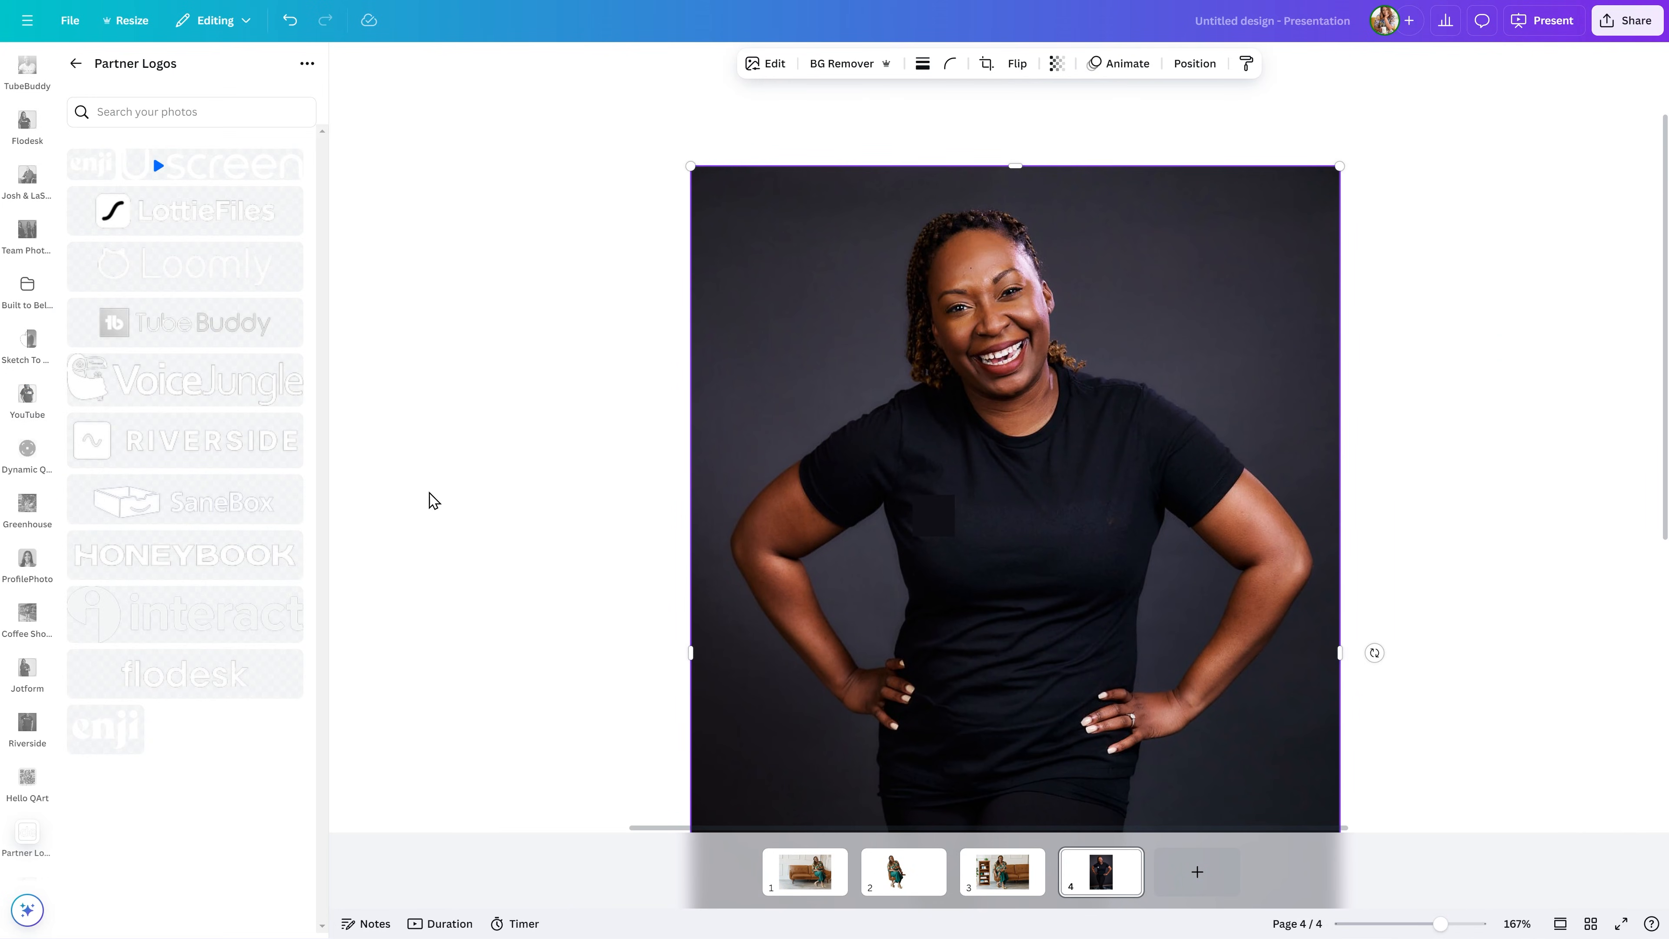
{"action": "left_click", "coordinate": [205, 384]}
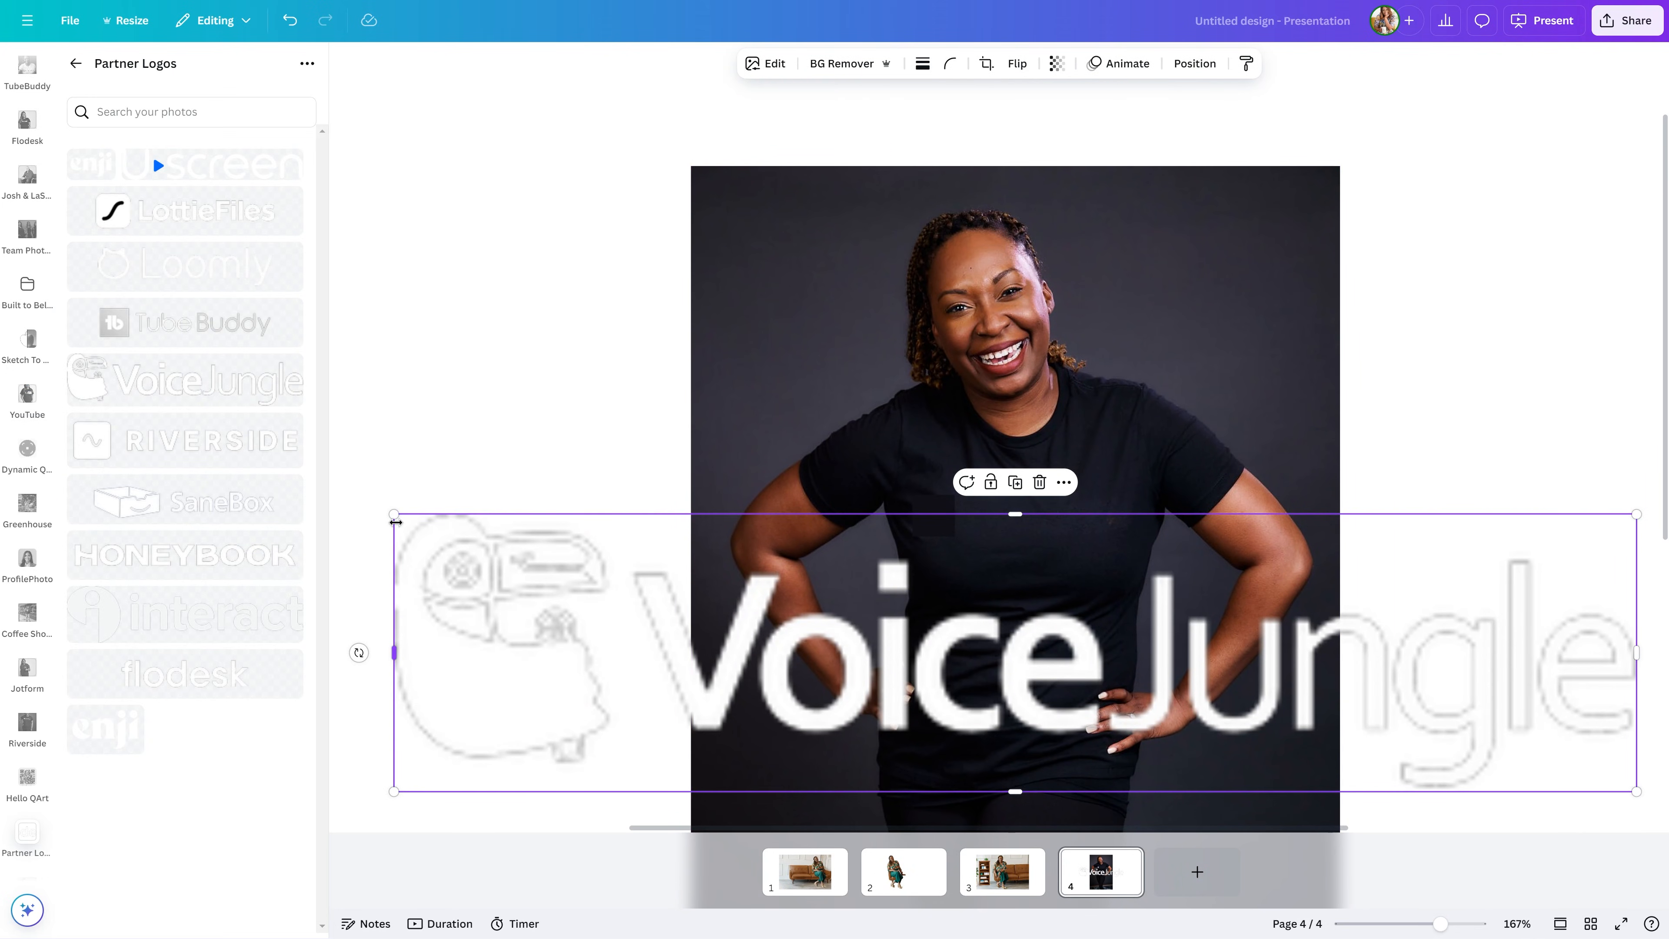
{"action": "left_click_drag", "start_coordinate": [394, 514], "coordinate": [1188, 790]}
{"action": "left_click_drag", "start_coordinate": [1413, 749], "coordinate": [1032, 517]}
{"action": "left_click_drag", "start_coordinate": [1203, 546], "coordinate": [1114, 531]}
{"action": "left_click_drag", "start_coordinate": [986, 516], "coordinate": [1013, 524]}
{"action": "left_click", "coordinate": [1445, 401]}
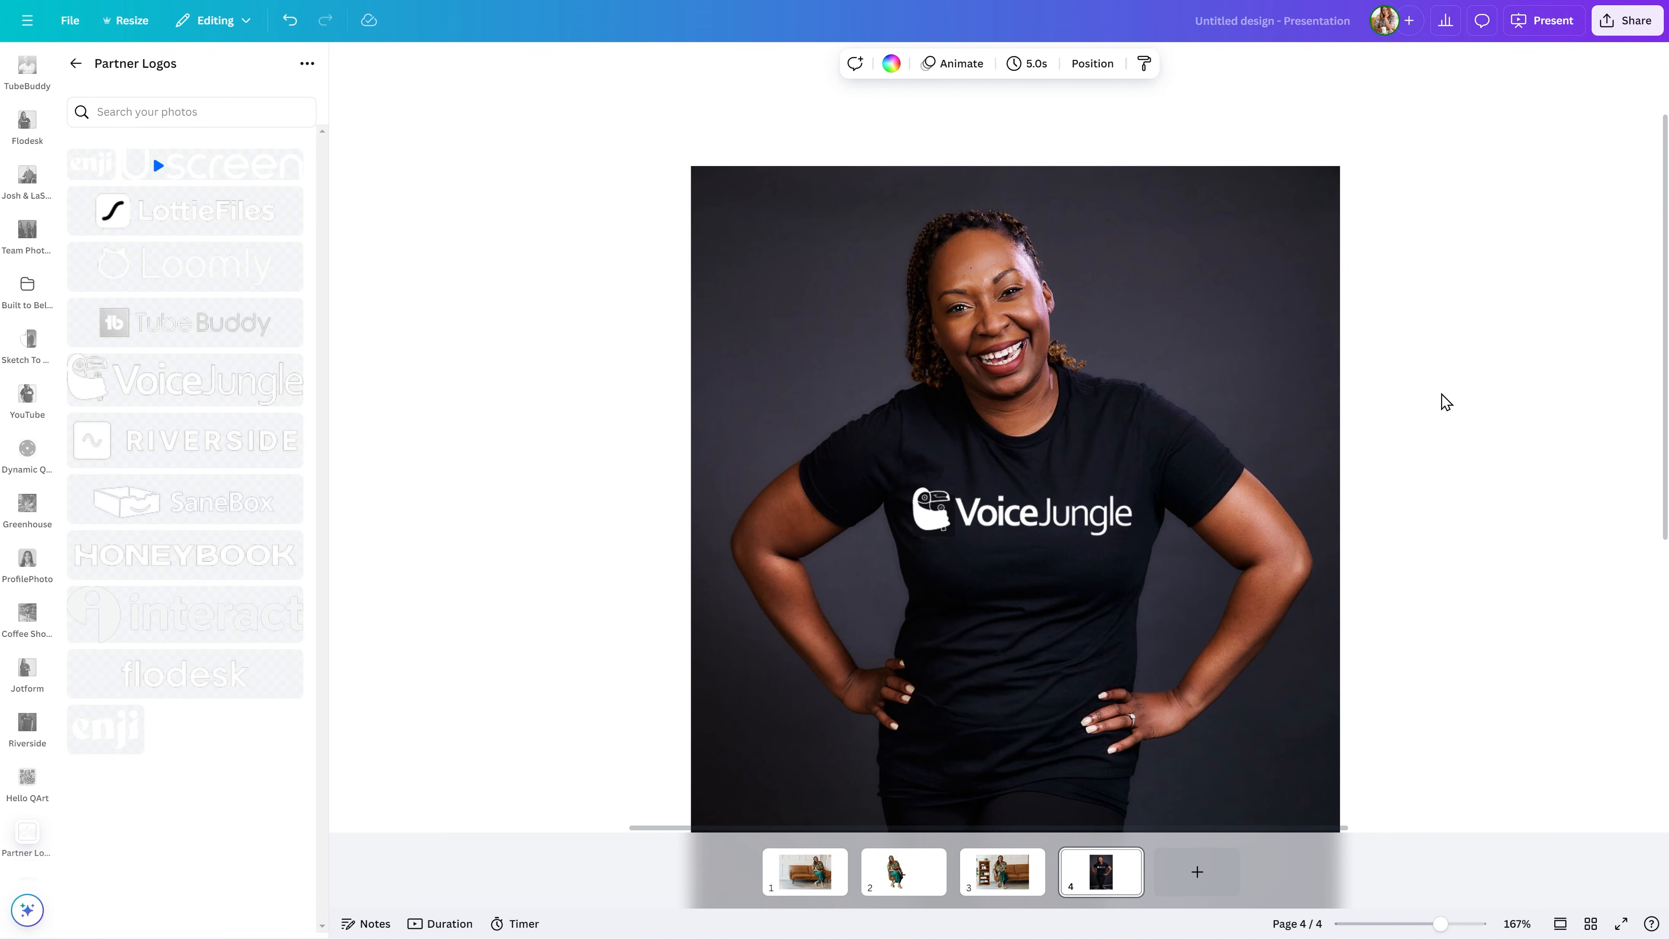